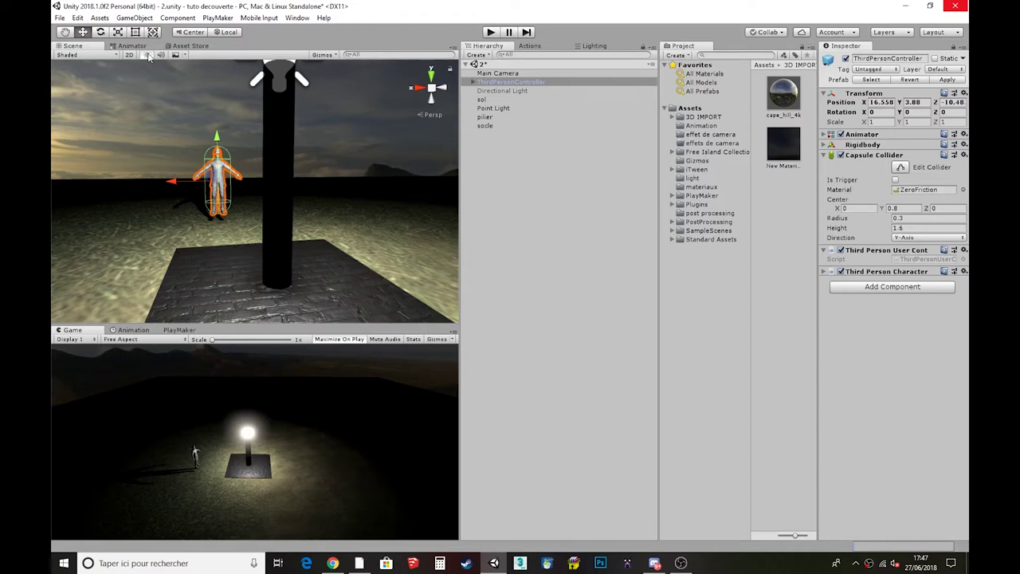
Step: Switch from the Scene view to the Asset Store tab
click(197, 48)
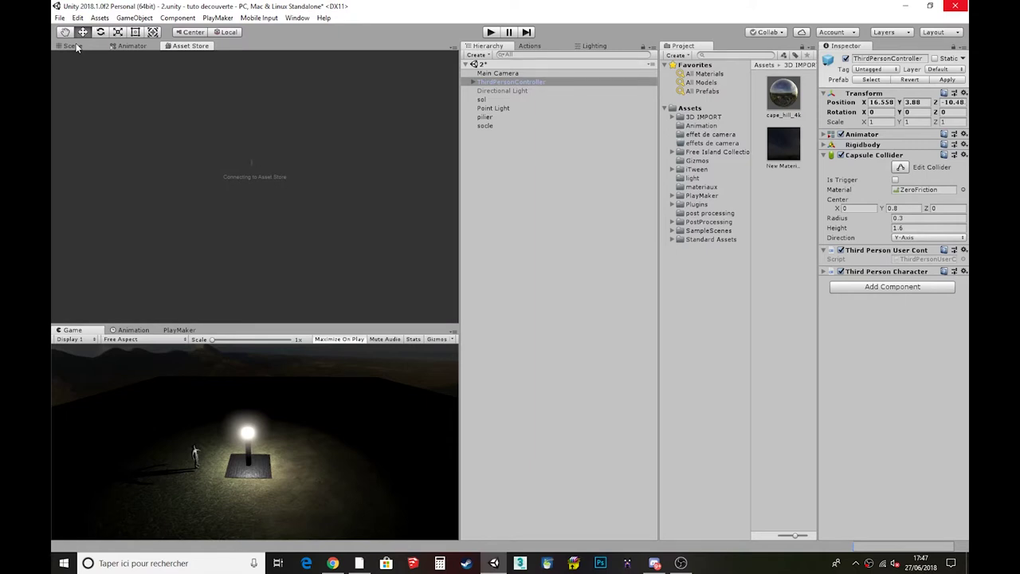
Step: Flip between the Scene and Asset Store tabs a few times, ending on the Scene view
click(72, 46)
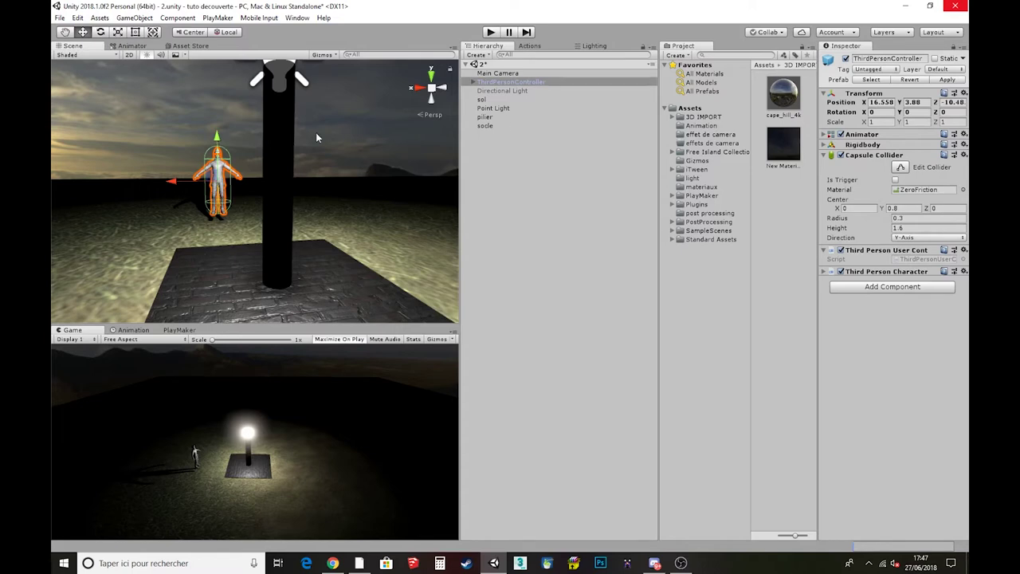
click(201, 47)
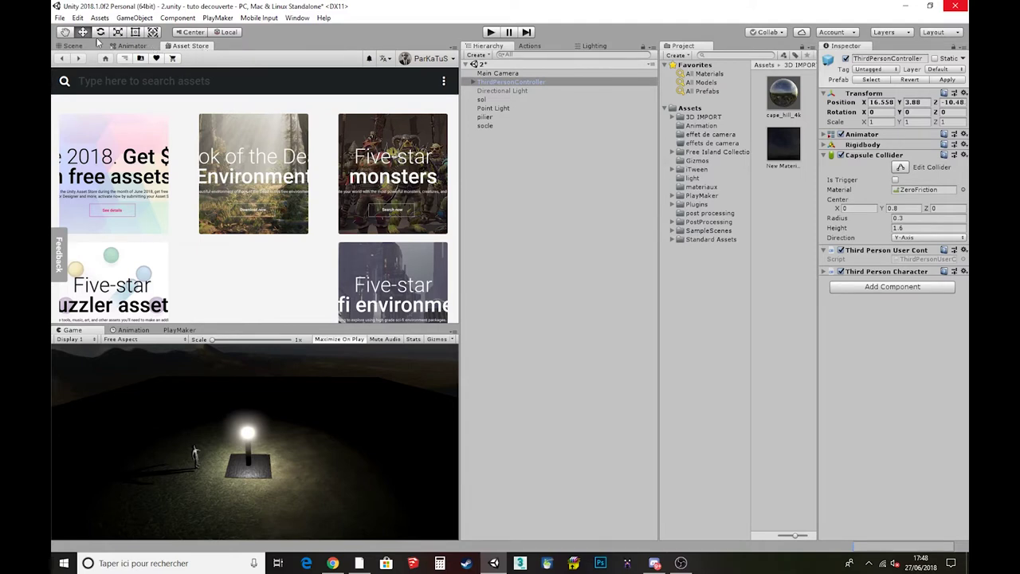
click(70, 48)
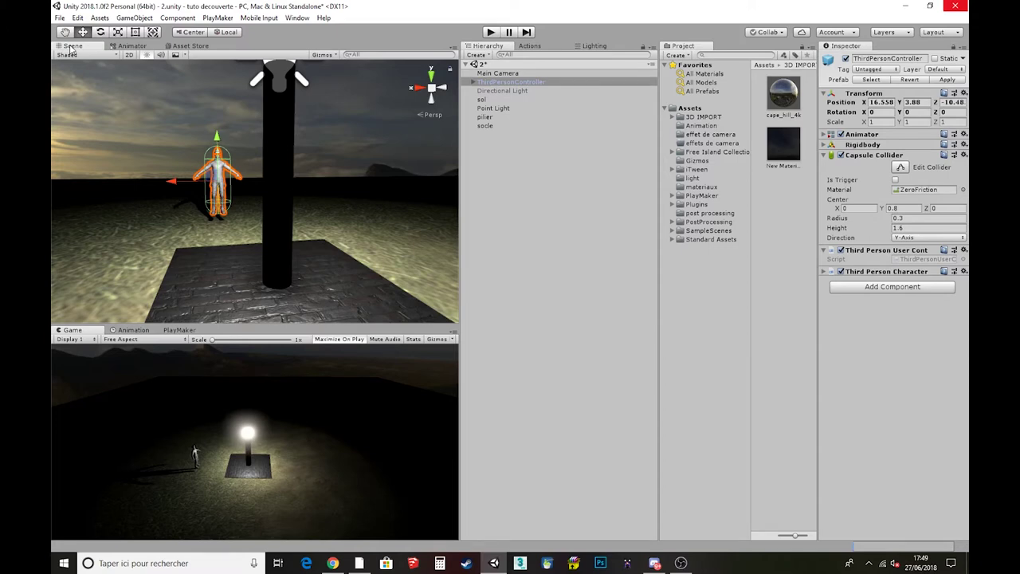
click(190, 48)
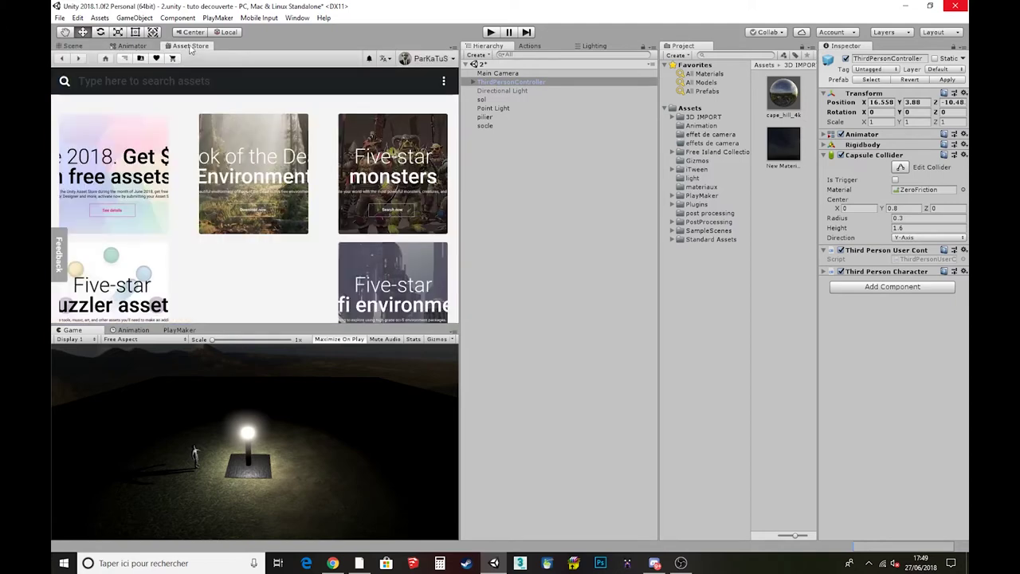
click(121, 46)
click(70, 47)
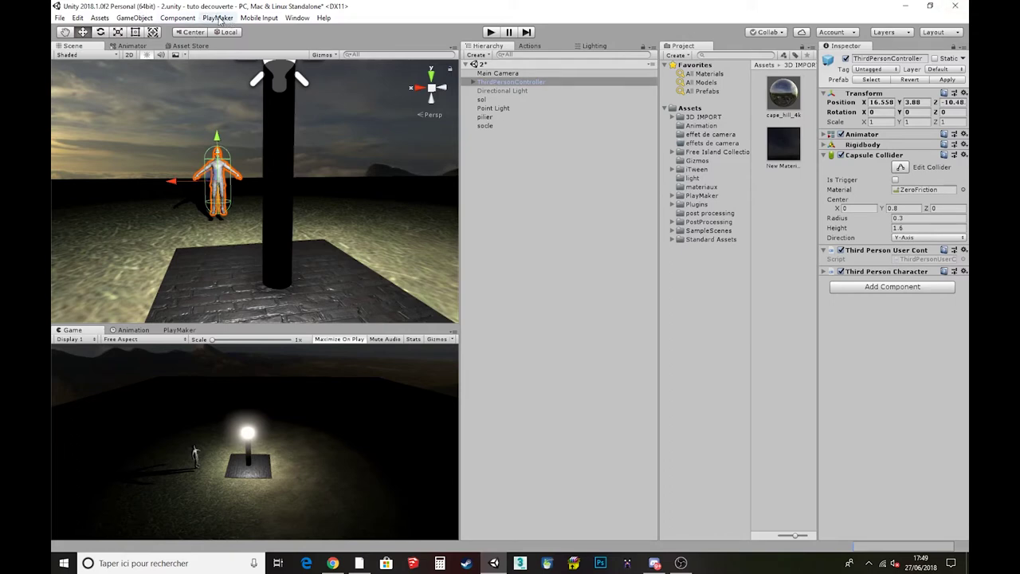
click(219, 20)
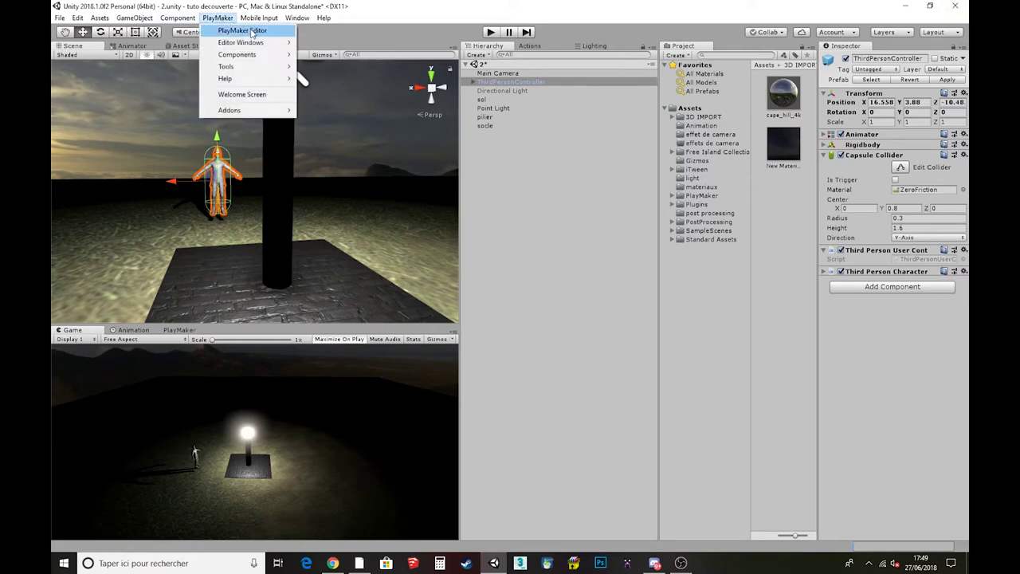
click(252, 31)
click(386, 73)
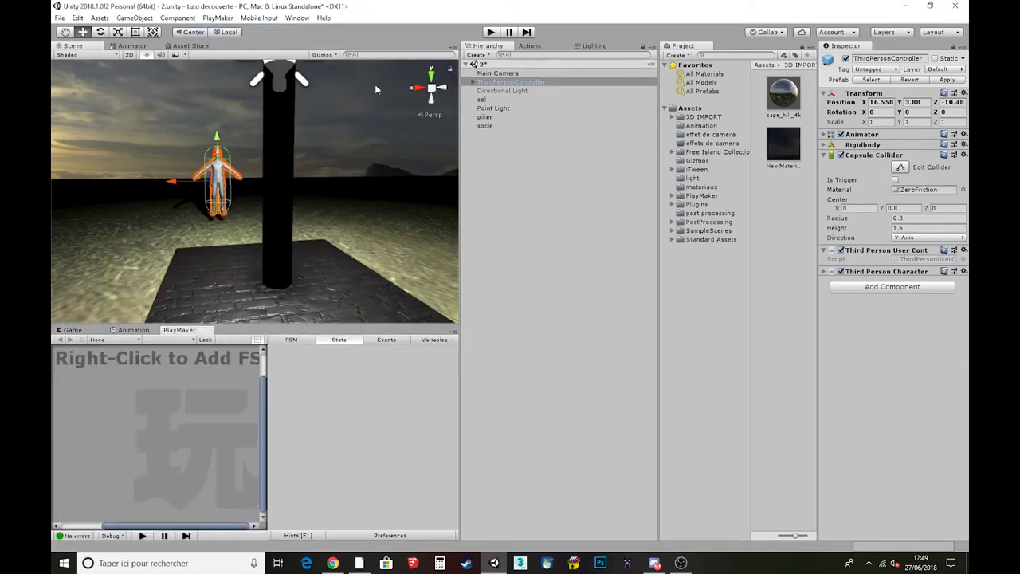
drag(179, 330, 235, 181)
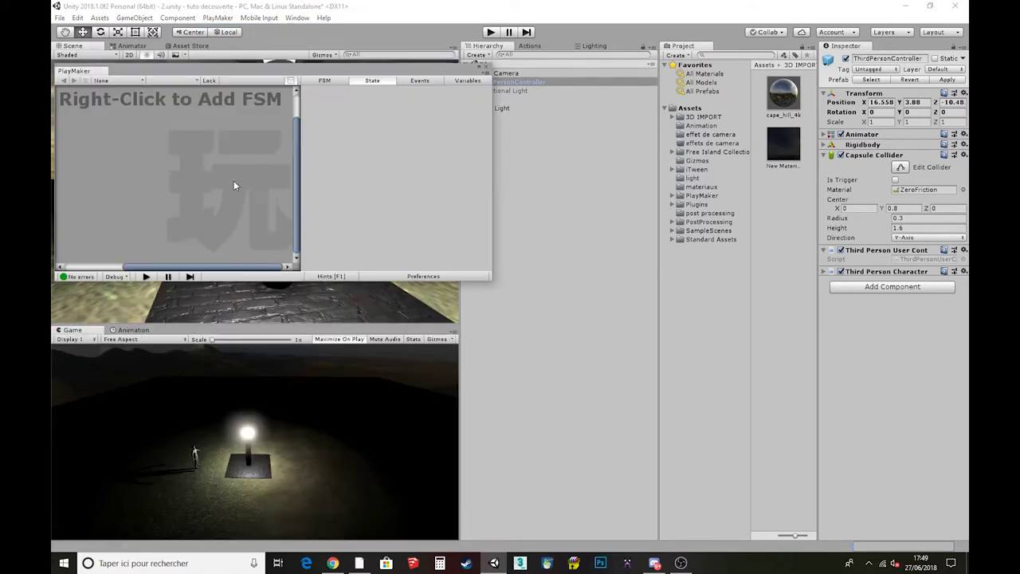
drag(87, 71, 190, 333)
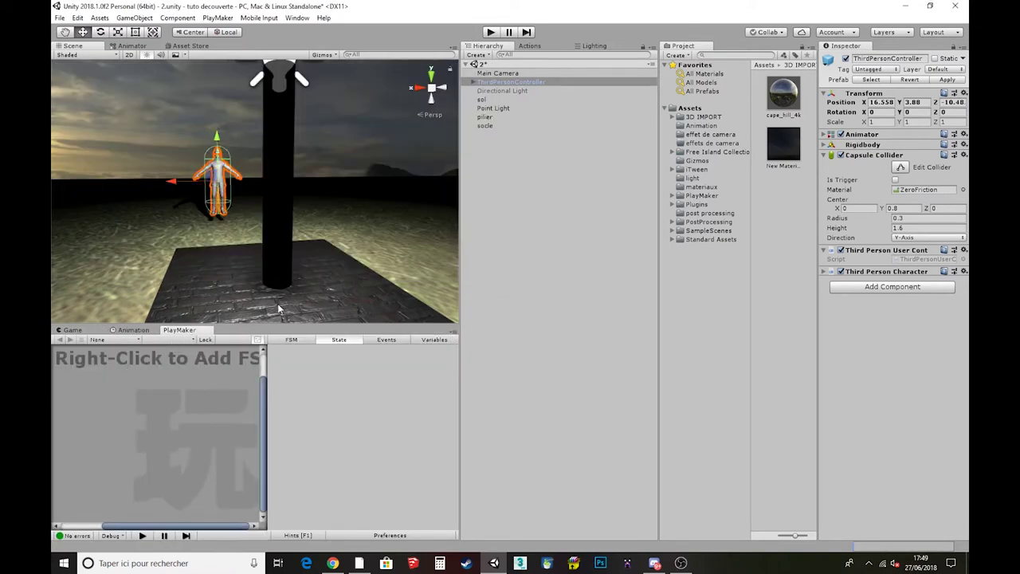
click(211, 18)
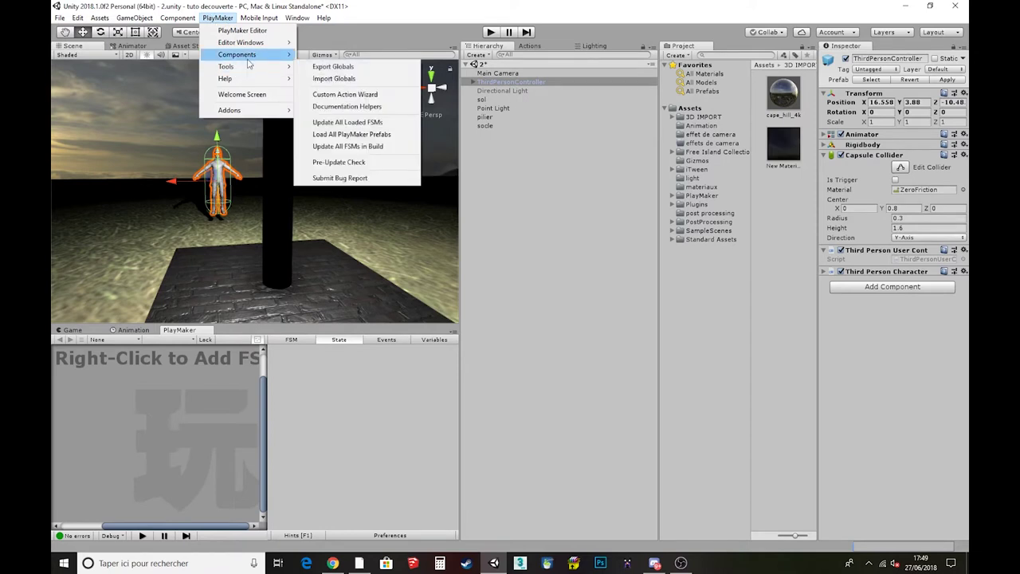
mouse_move(239, 67)
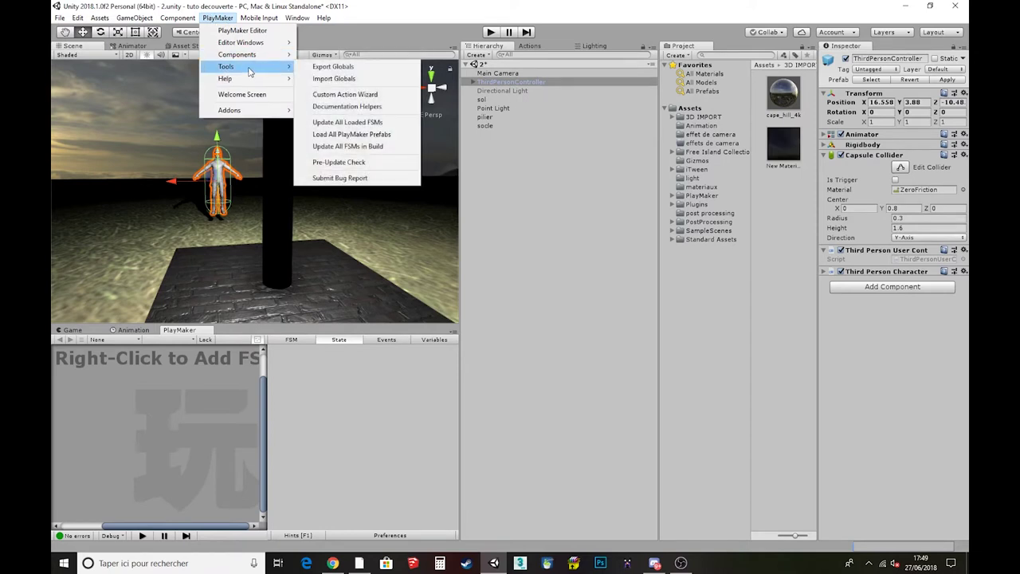
mouse_move(263, 44)
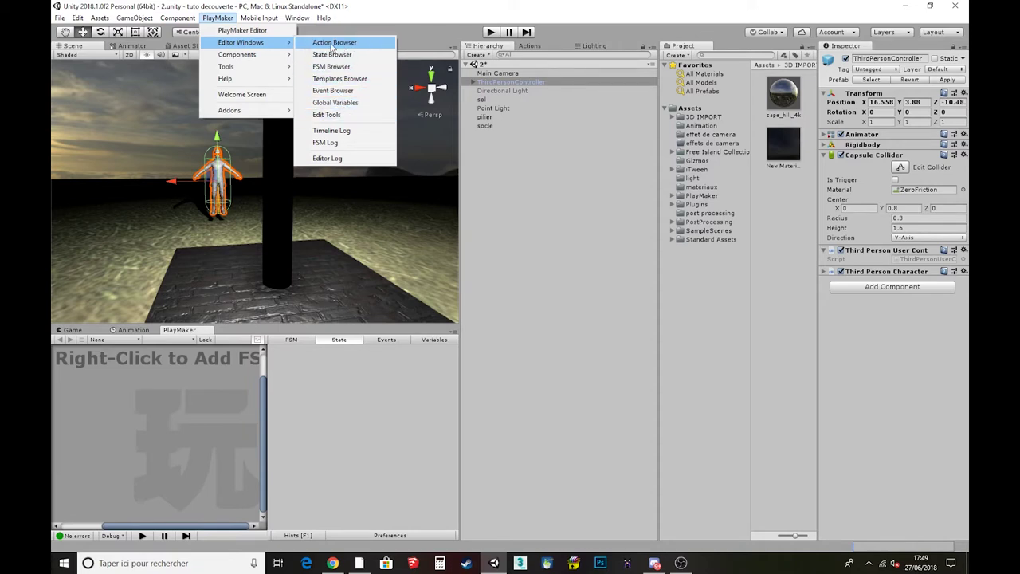
click(537, 48)
click(539, 48)
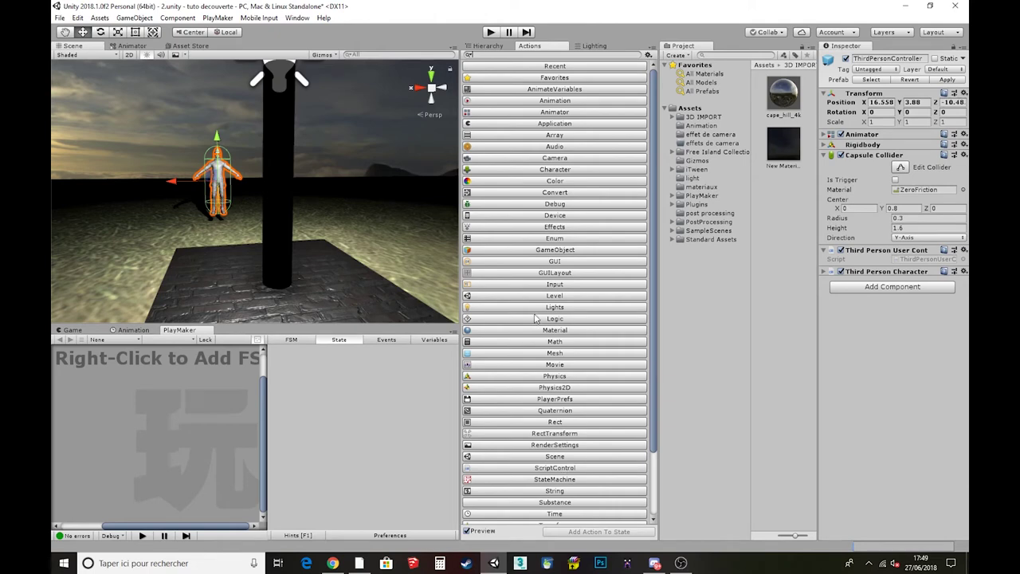
click(493, 46)
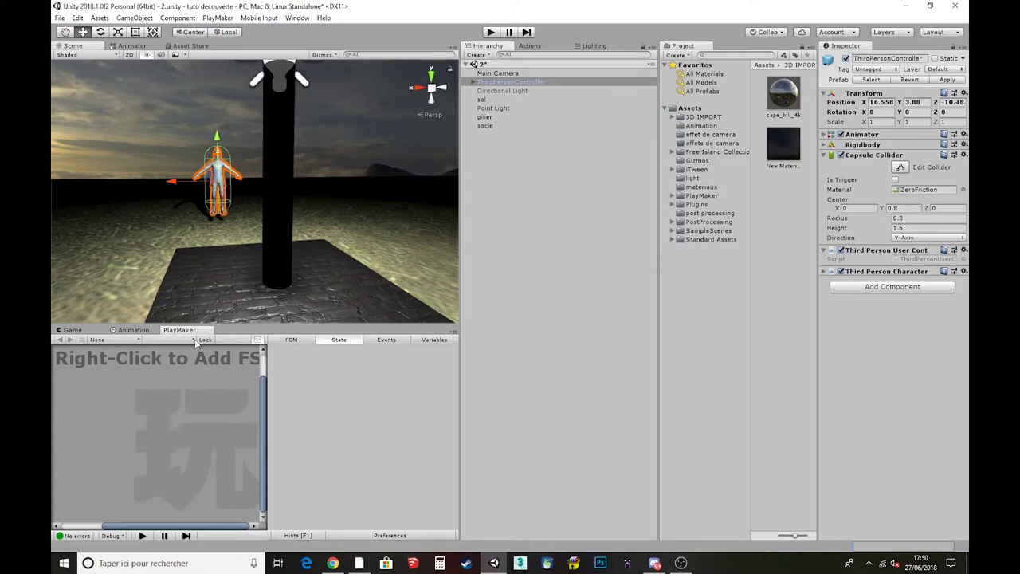
click(541, 46)
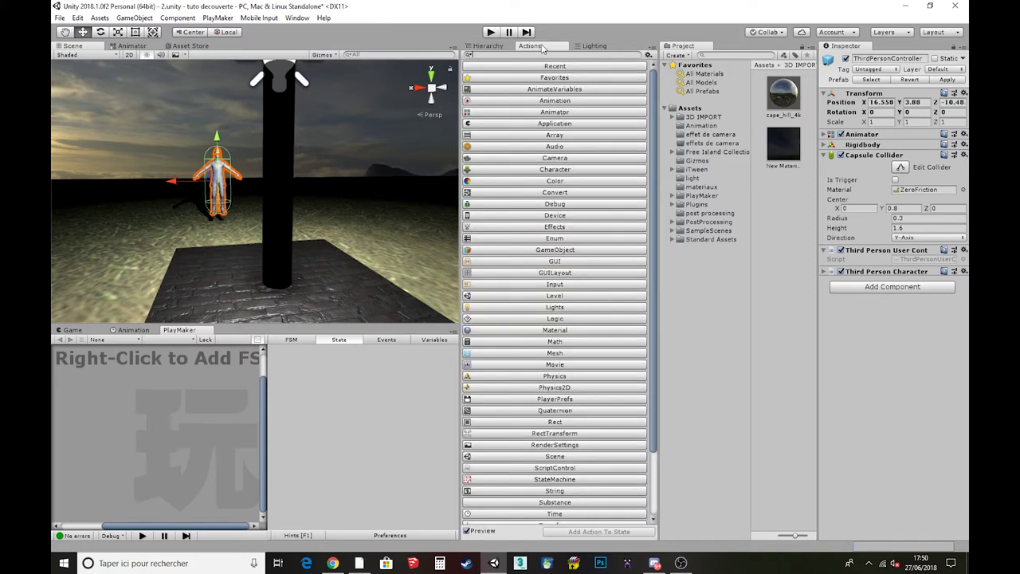
click(493, 48)
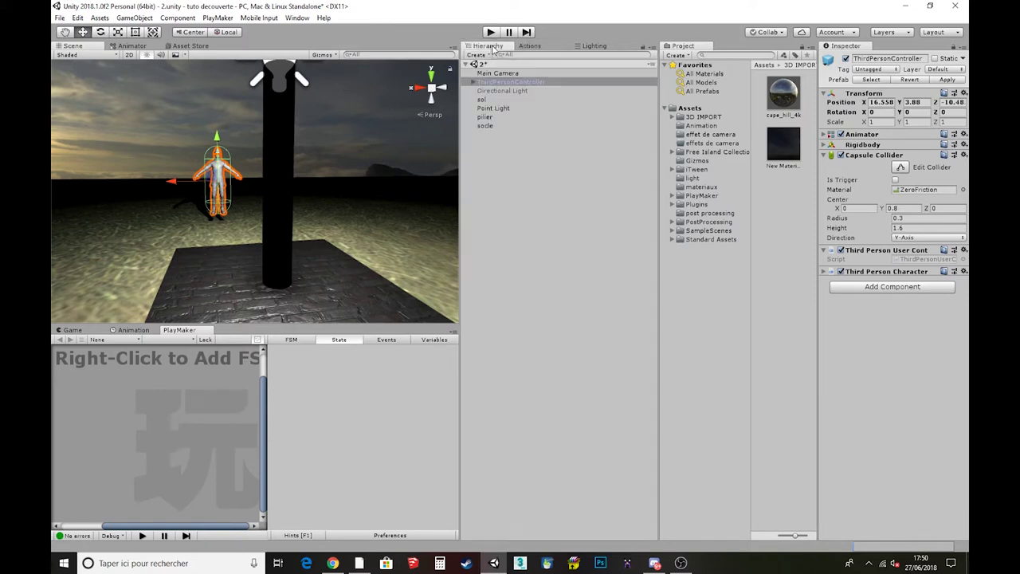
click(72, 331)
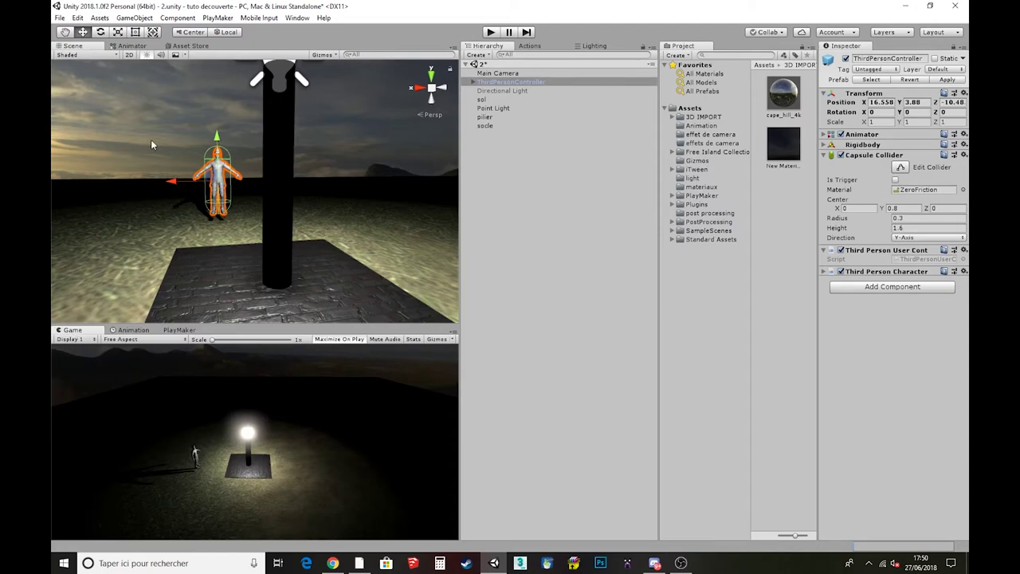
Step: Orbit the scene and select the ground sol, the socle base and the lamp's Point Light
scroll(218, 174, down, 3)
scroll(220, 177, down, 3)
alt+drag(219, 171, 266, 231)
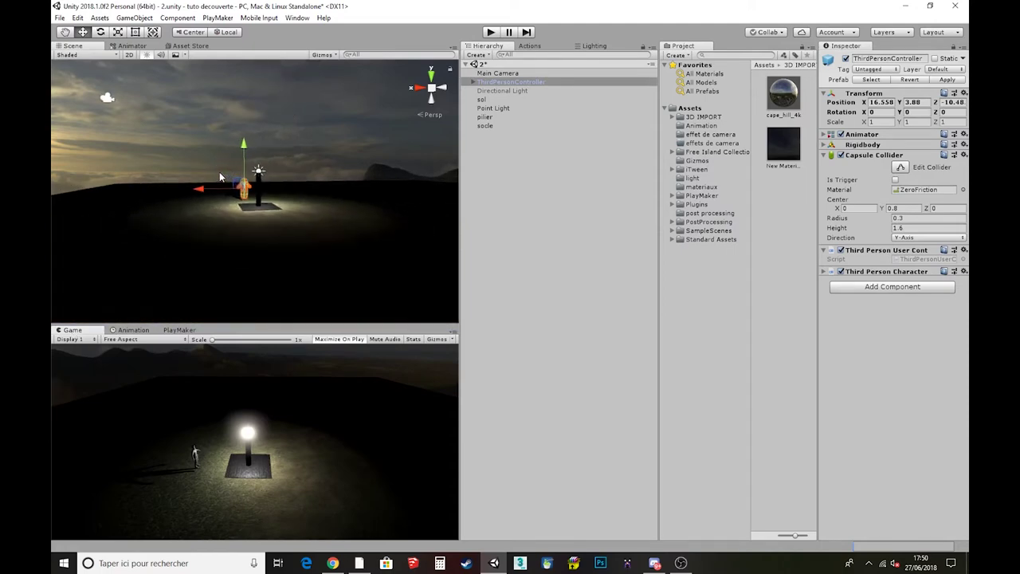
click(303, 198)
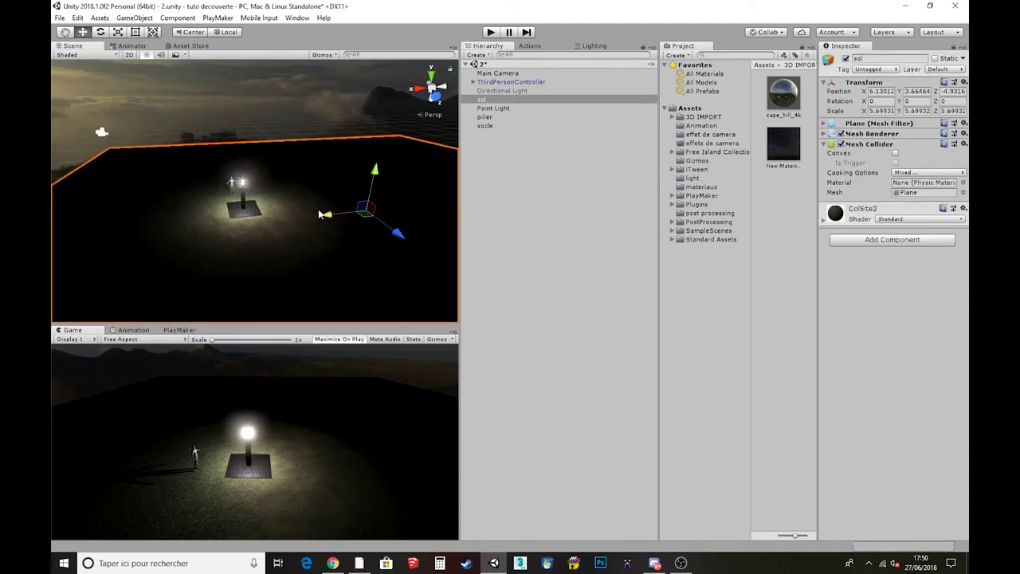
scroll(245, 216, up, 5)
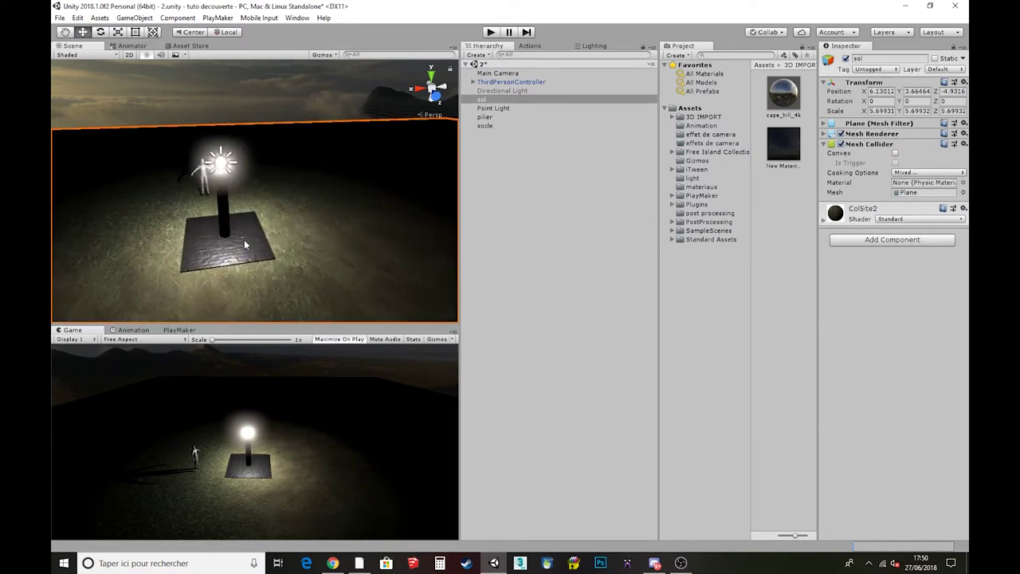
click(226, 223)
click(225, 166)
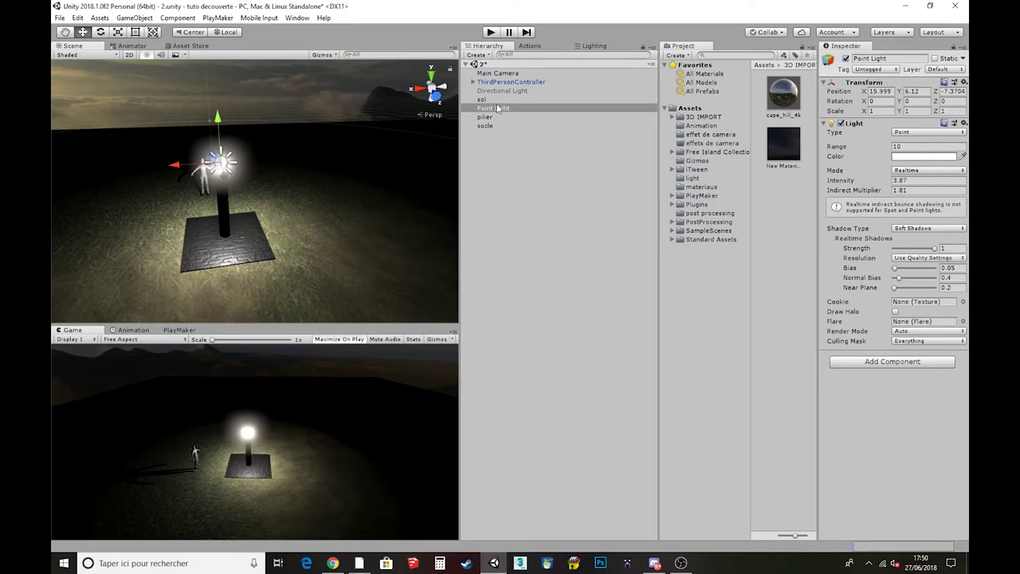
mouse_move(199, 179)
right_down()
mouse_move(201, 153)
mouse_move(163, 121)
right_up()
Step: Select the player character and start Play mode
click(164, 120)
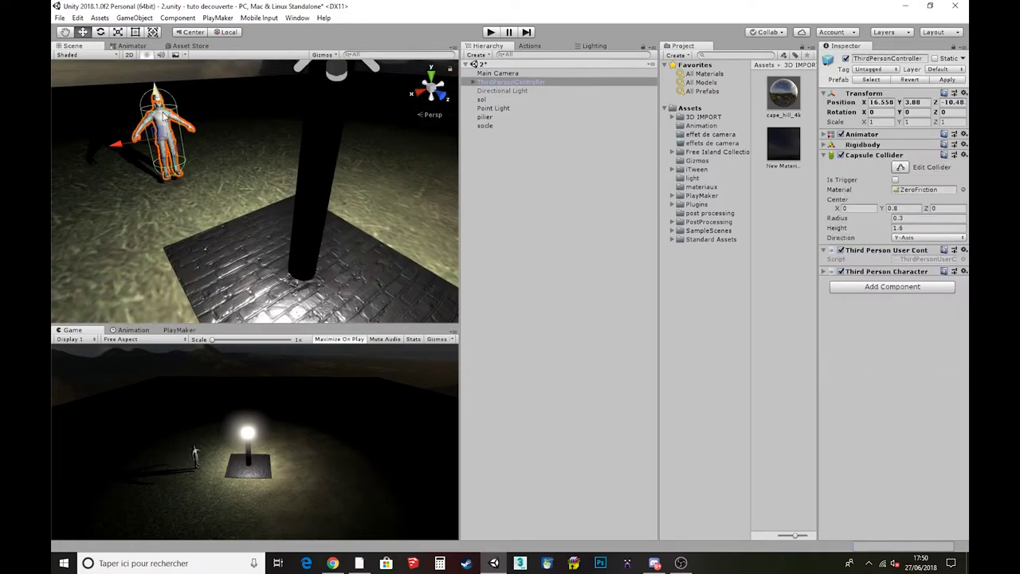
scroll(220, 188, down, 5)
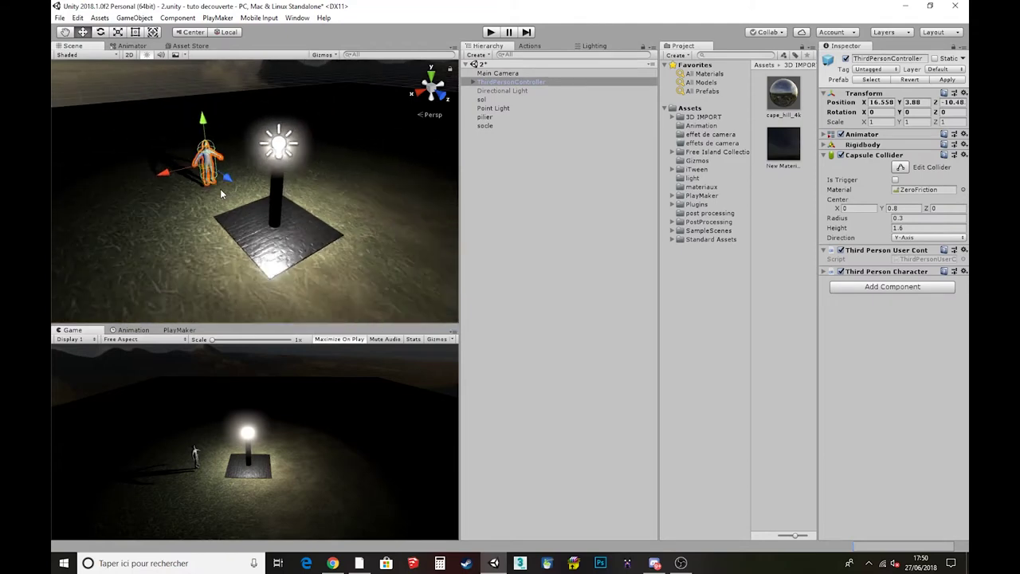
click(490, 32)
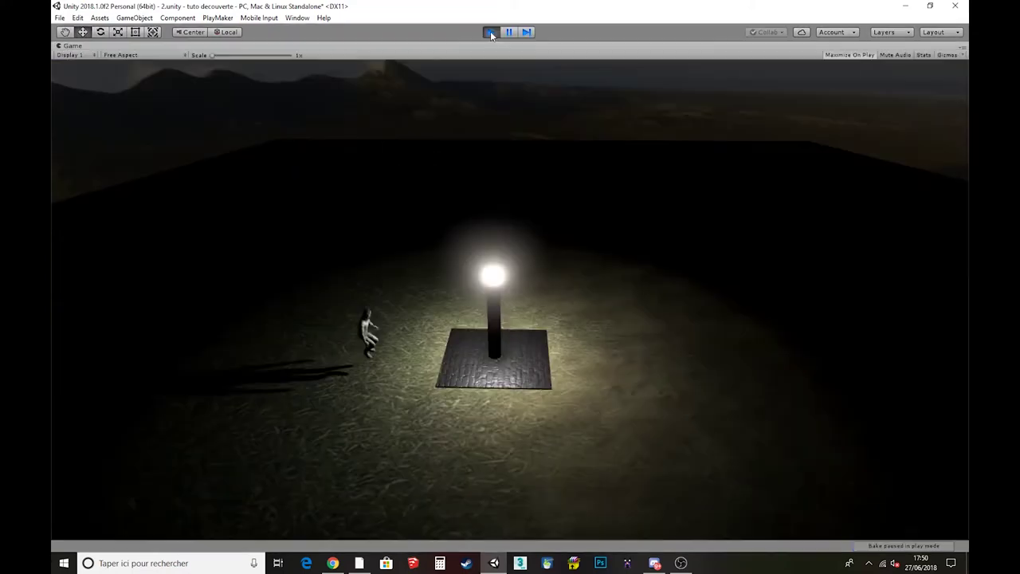
Step: Run the character on and off the lamp-post base with W, A and D, then stop Play mode
key(d)
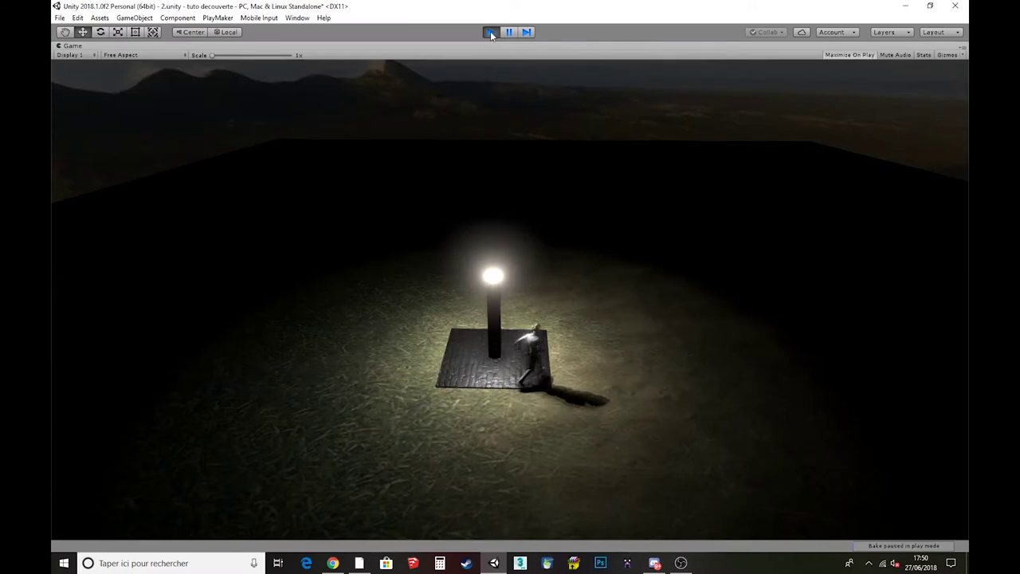
key(w)
key(a)
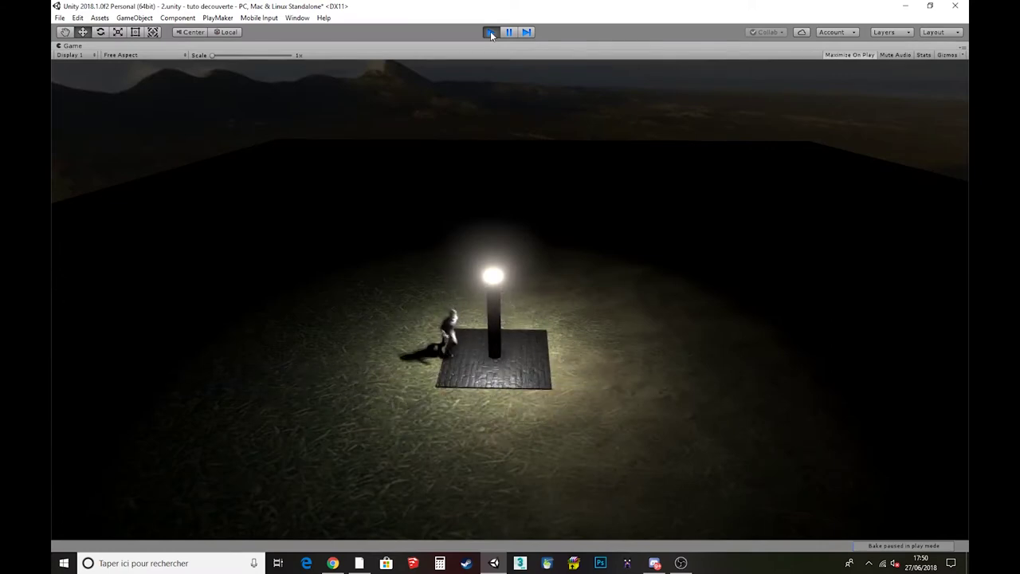
key(d)
key(a)
key(d)
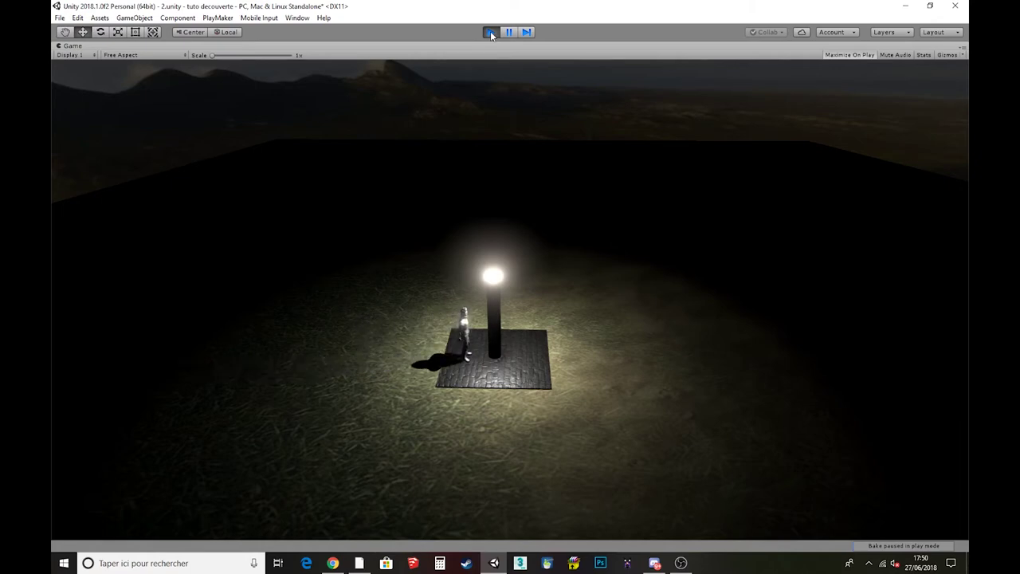
key(a)
key(d)
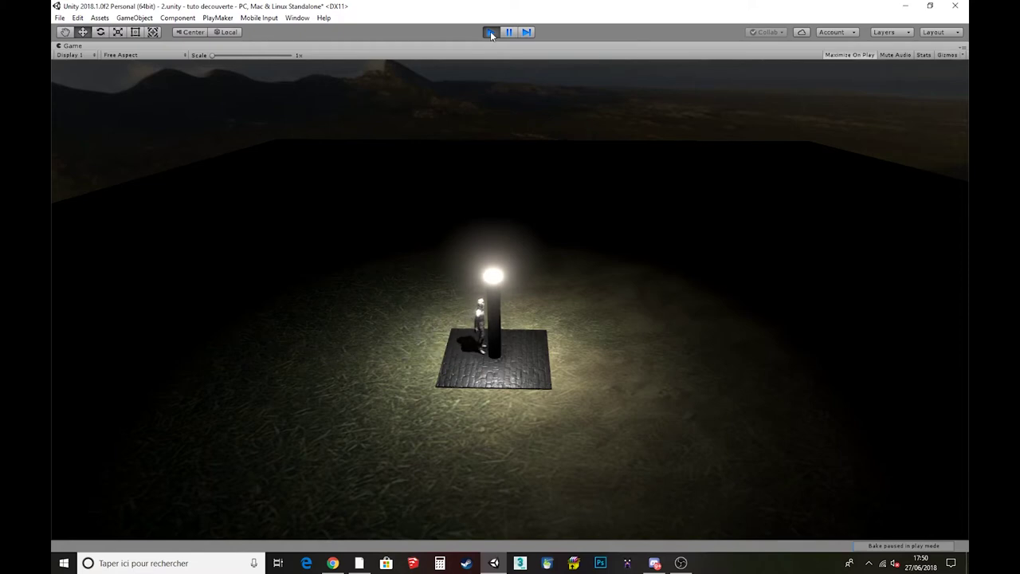
key(a)
key(d)
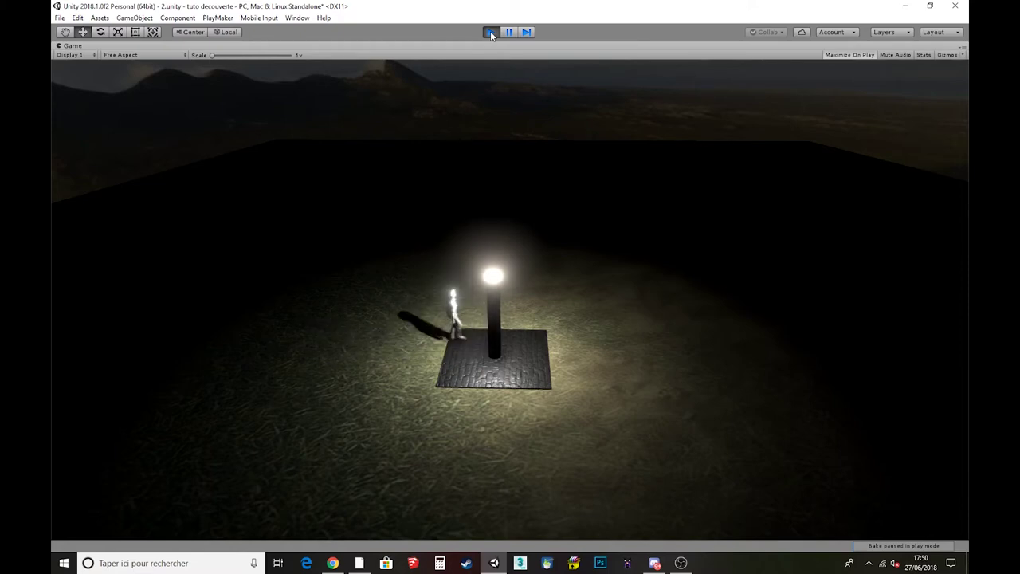
key(a)
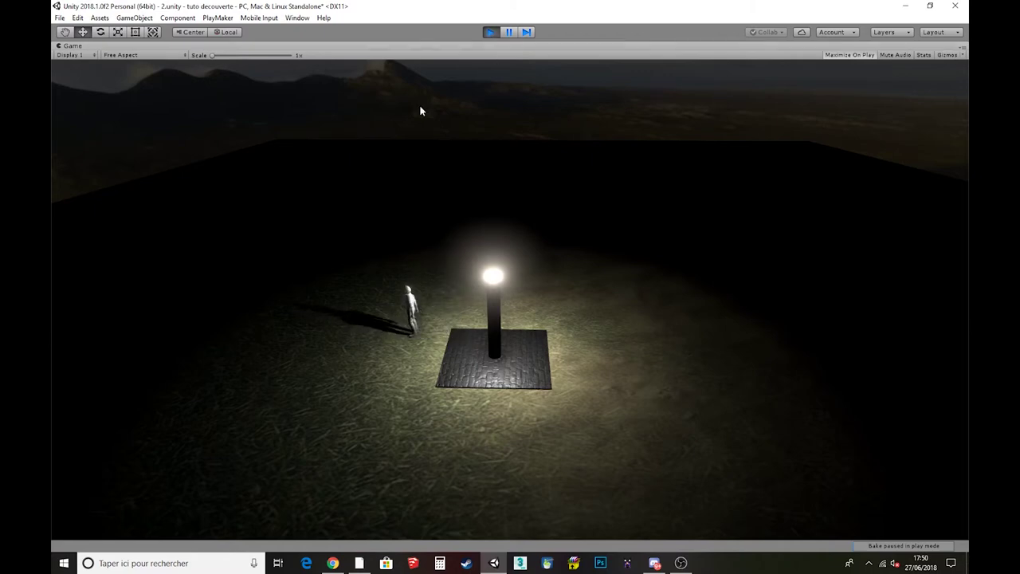
click(492, 32)
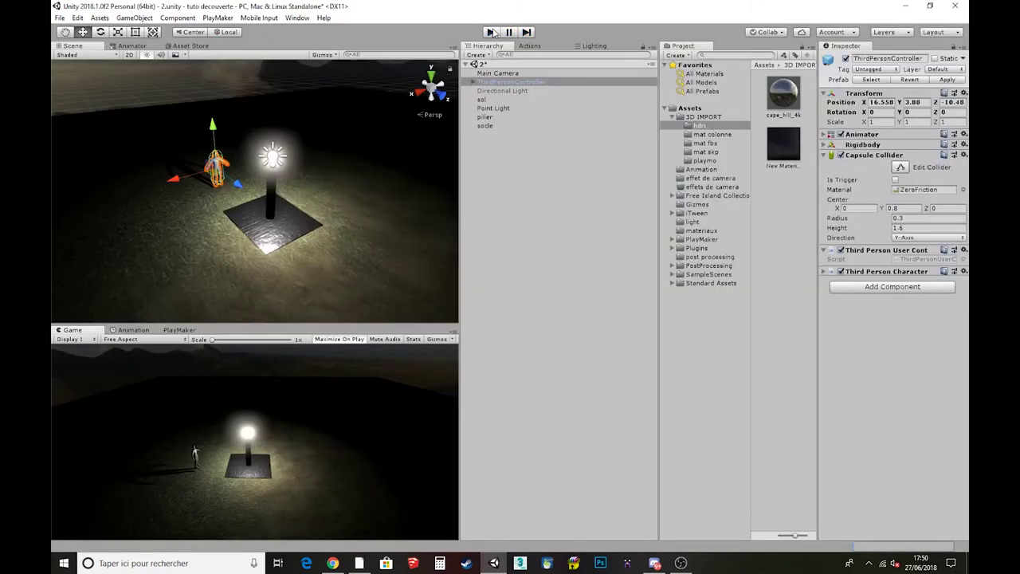
Step: Open the PlayMaker editor, select the socle plinth after sol, and zoom in on it
click(180, 330)
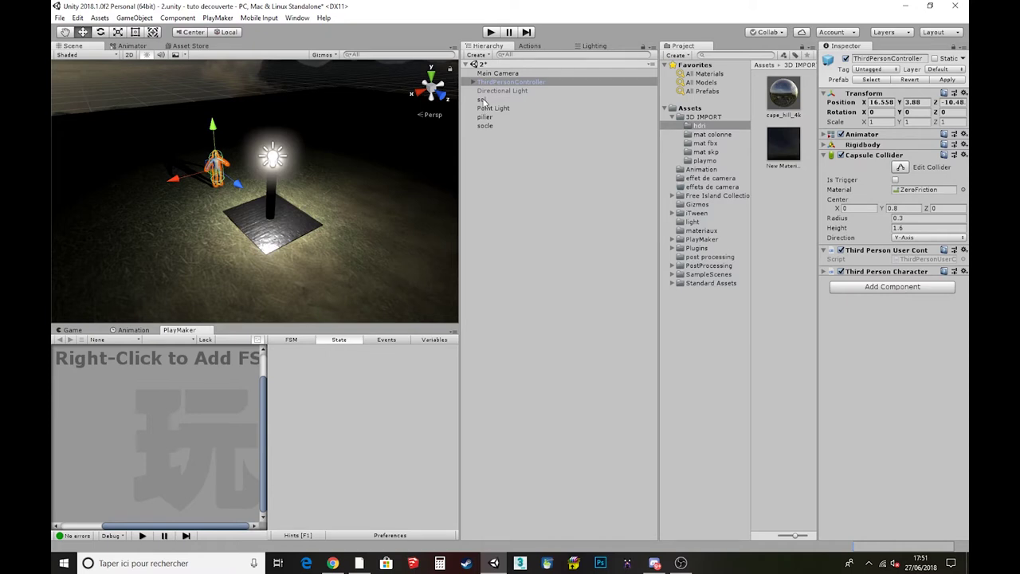
click(482, 100)
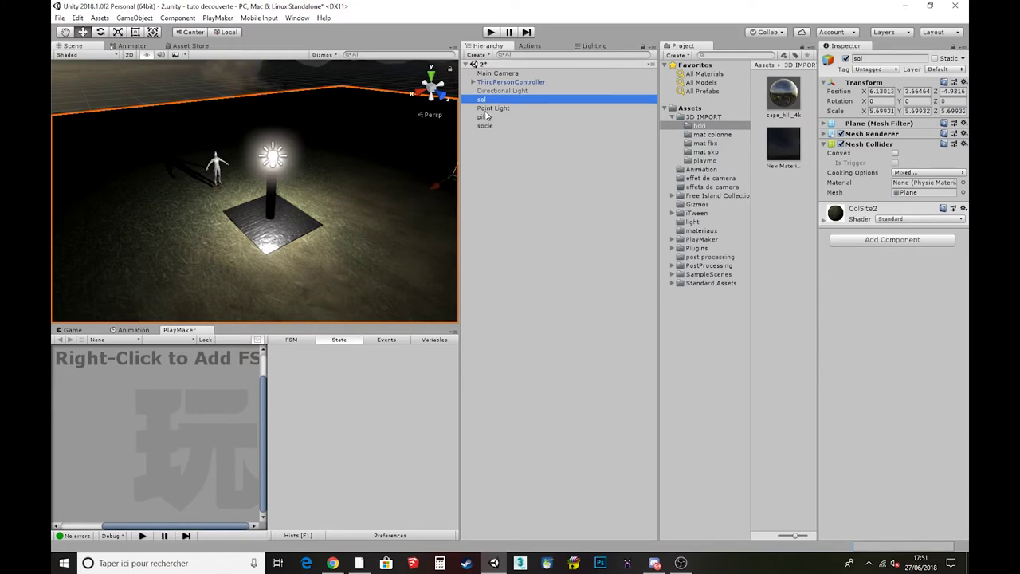
click(485, 125)
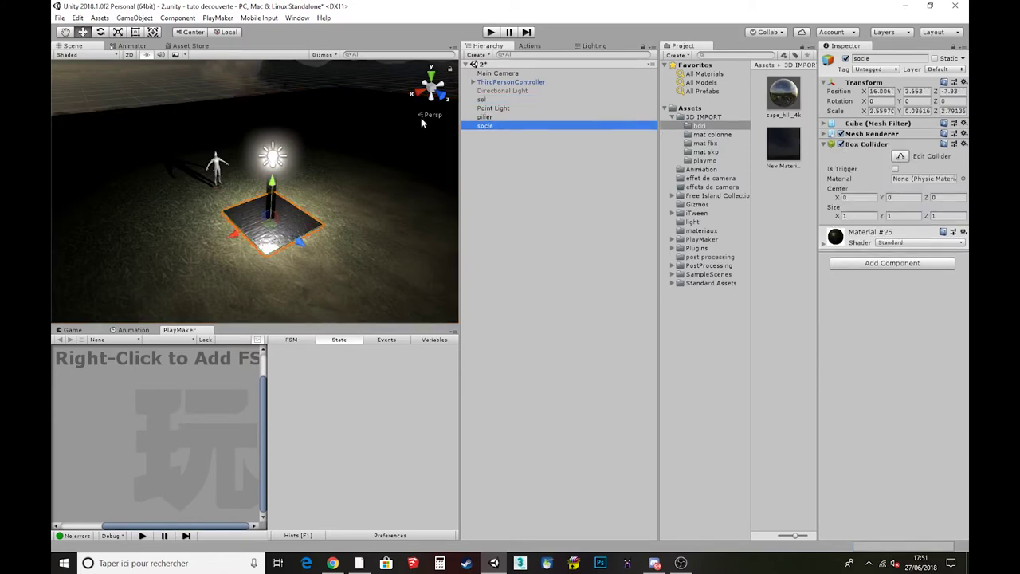
scroll(273, 223, up, 2)
scroll(275, 211, up, 2)
scroll(276, 199, up, 2)
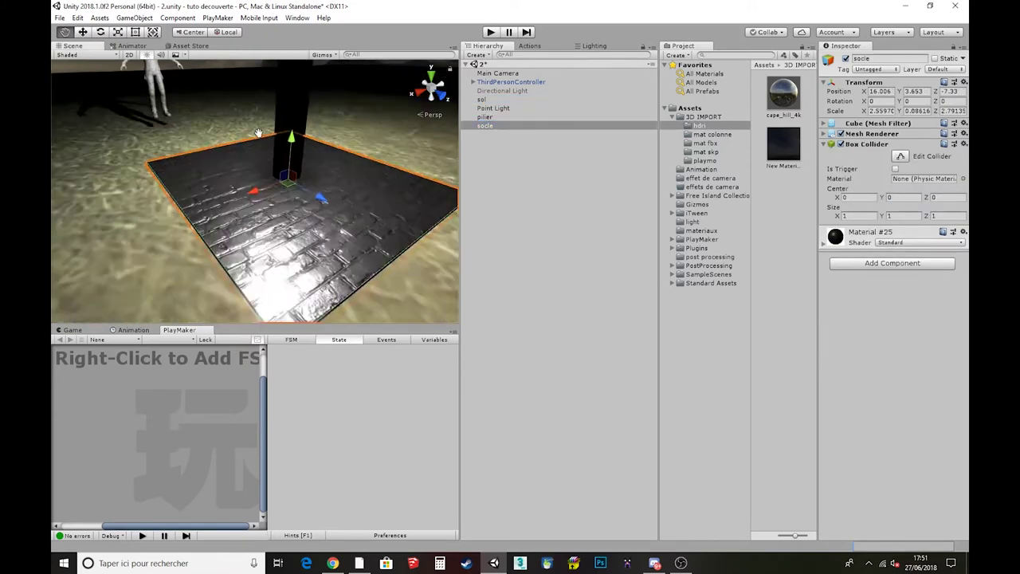
scroll(279, 187, up, 2)
scroll(239, 239, up, 2)
scroll(262, 237, down, 3)
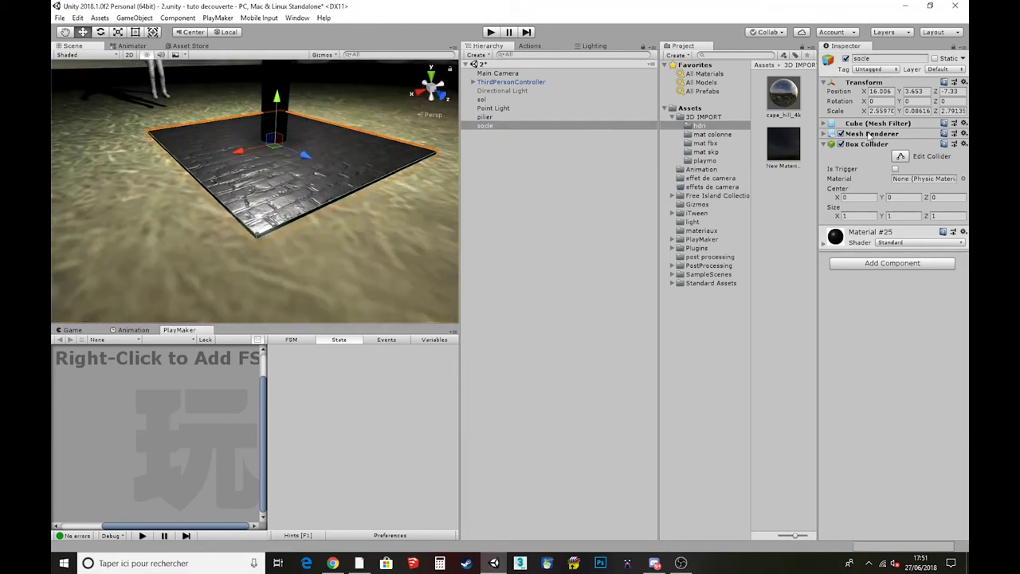
Step: Stretch the socle's Box Collider up to Center Y 5.591141, Size Y 12.18228, then test-play briefly
click(900, 157)
drag(275, 143, 280, 108)
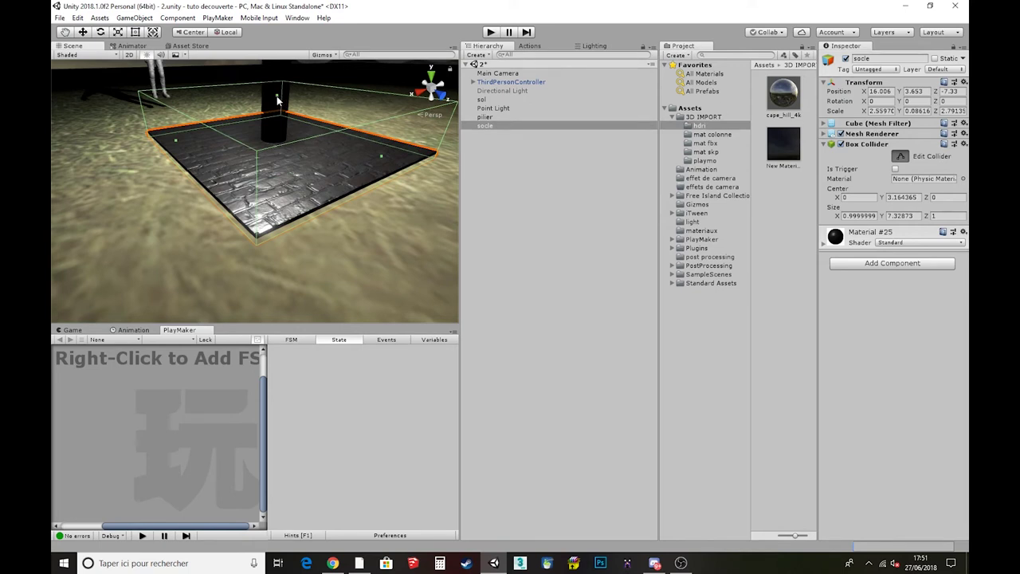
drag(282, 100, 276, 68)
click(900, 155)
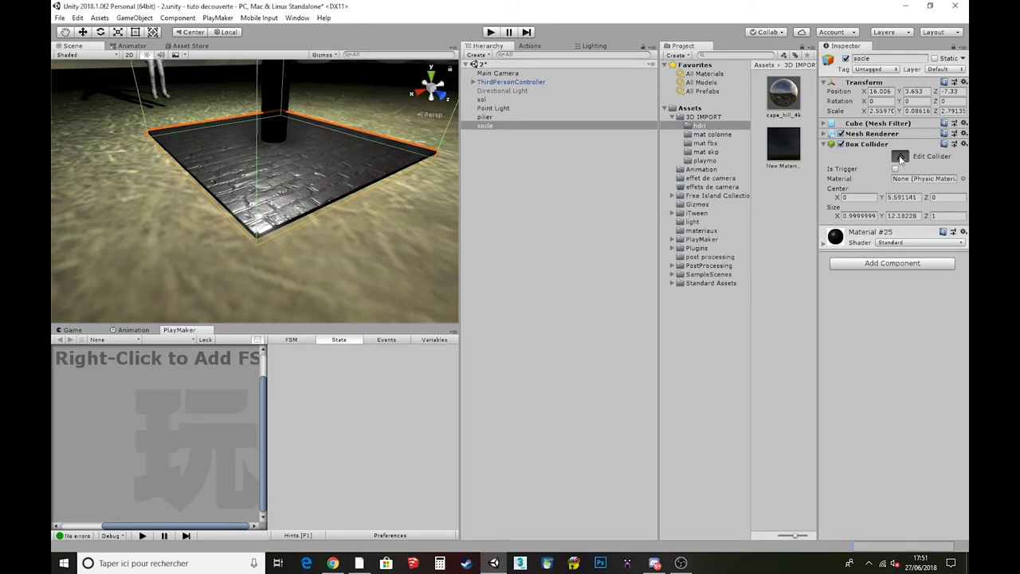
click(492, 33)
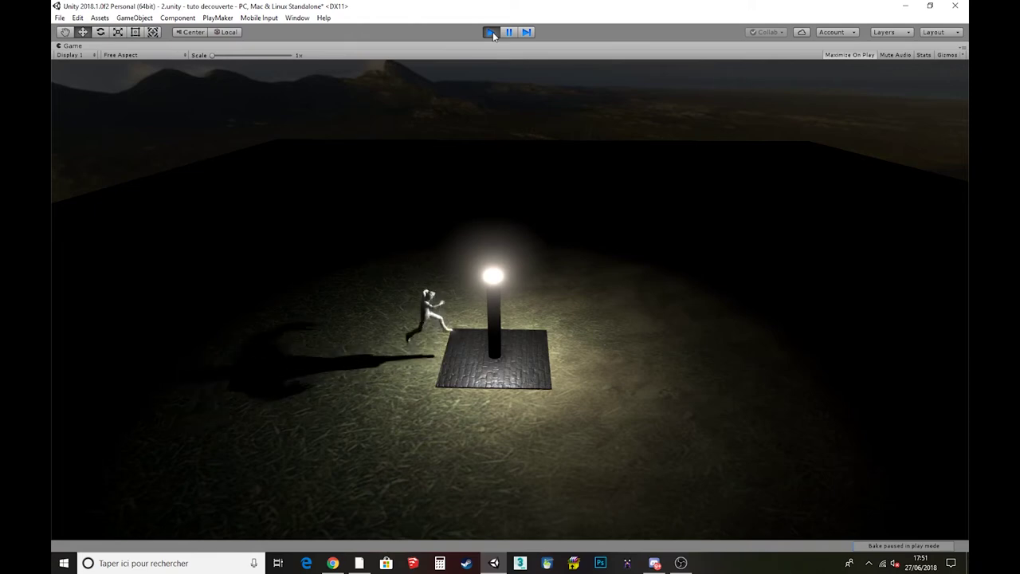
click(491, 33)
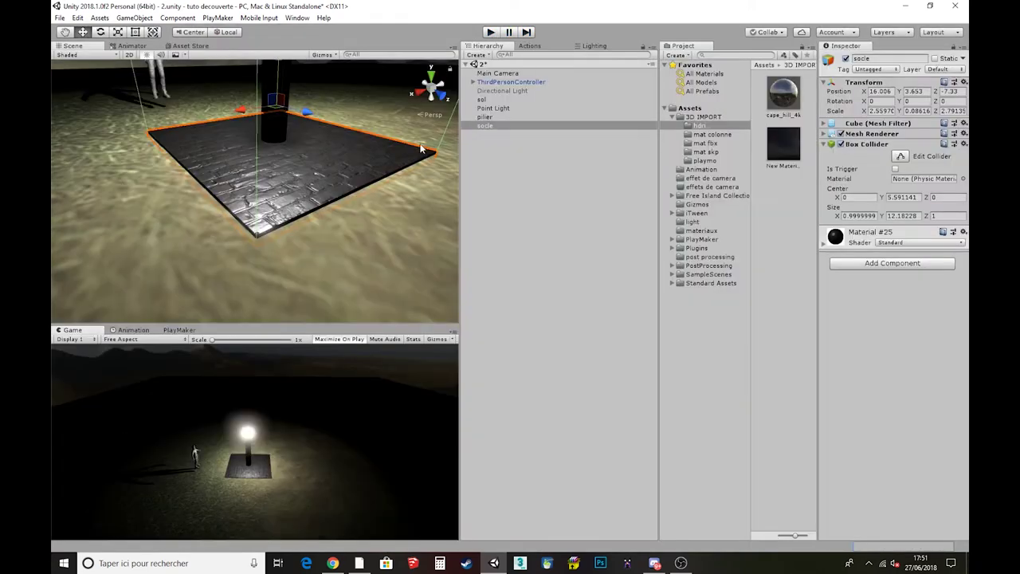
Step: Tick Is Trigger on the socle's Box Collider and test it in Play mode
scroll(325, 205, down, 3)
scroll(324, 206, up, 3)
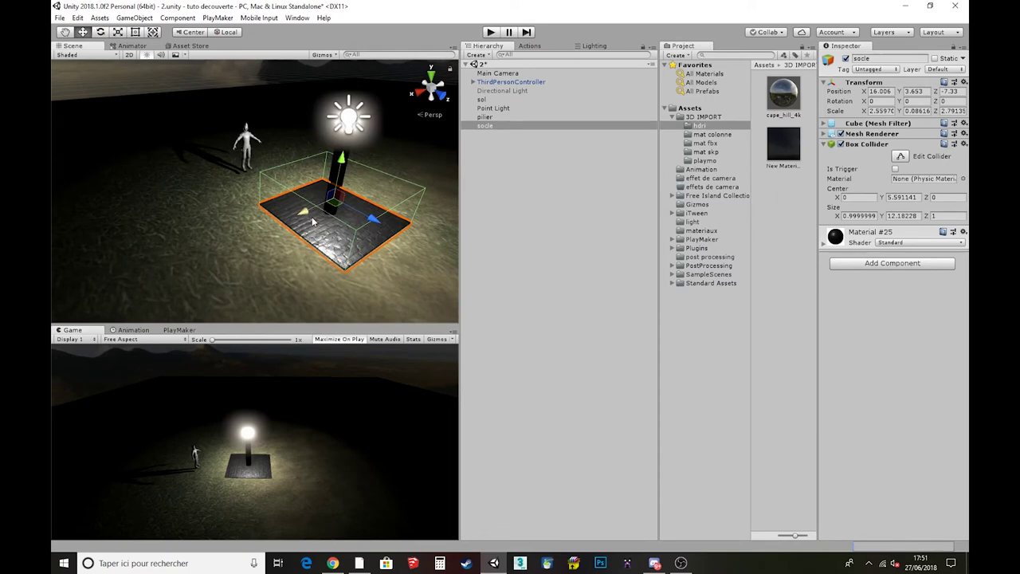
mouse_move(324, 205)
alt+mouse_down()
mouse_move(247, 214)
mouse_move(300, 161)
alt+mouse_up()
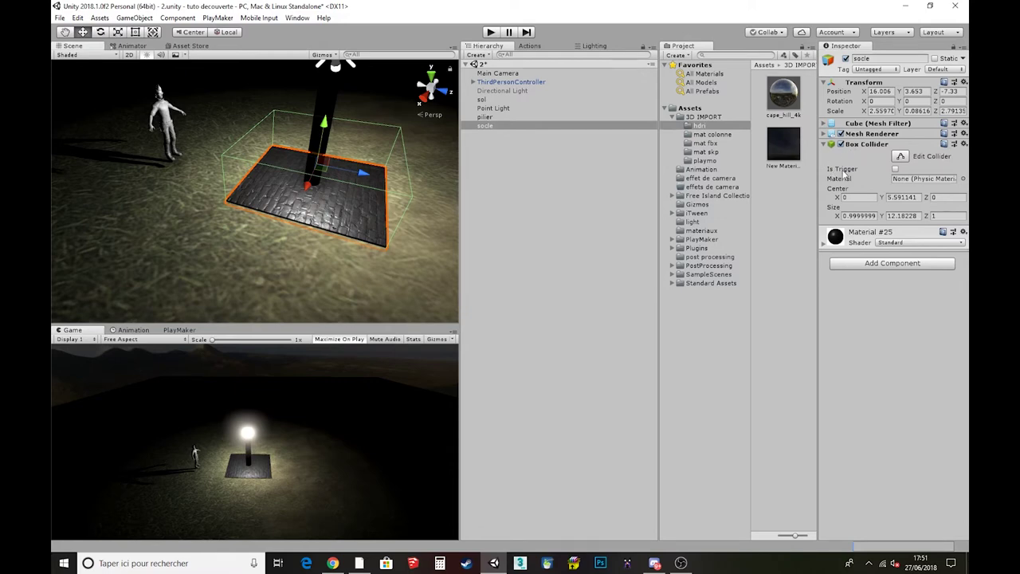
click(895, 170)
click(491, 32)
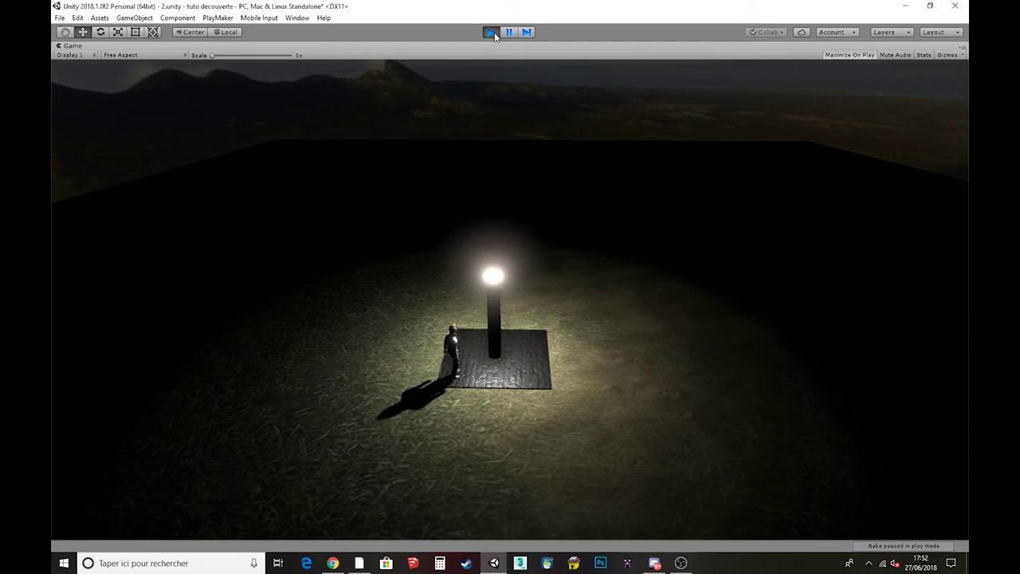
click(494, 32)
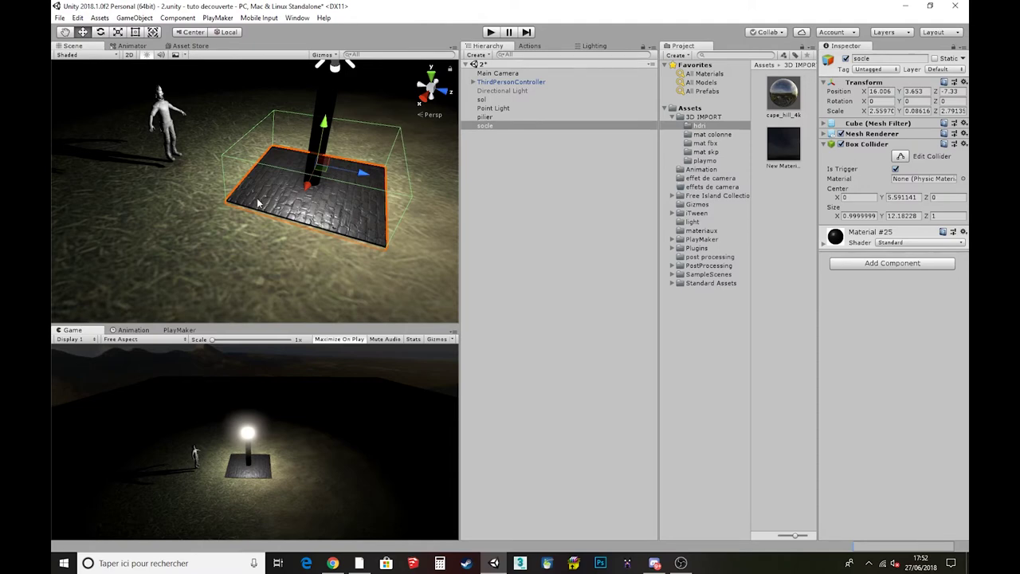
Step: Add a PlayMaker FSM to the socle, creating a START event into State 1
click(489, 117)
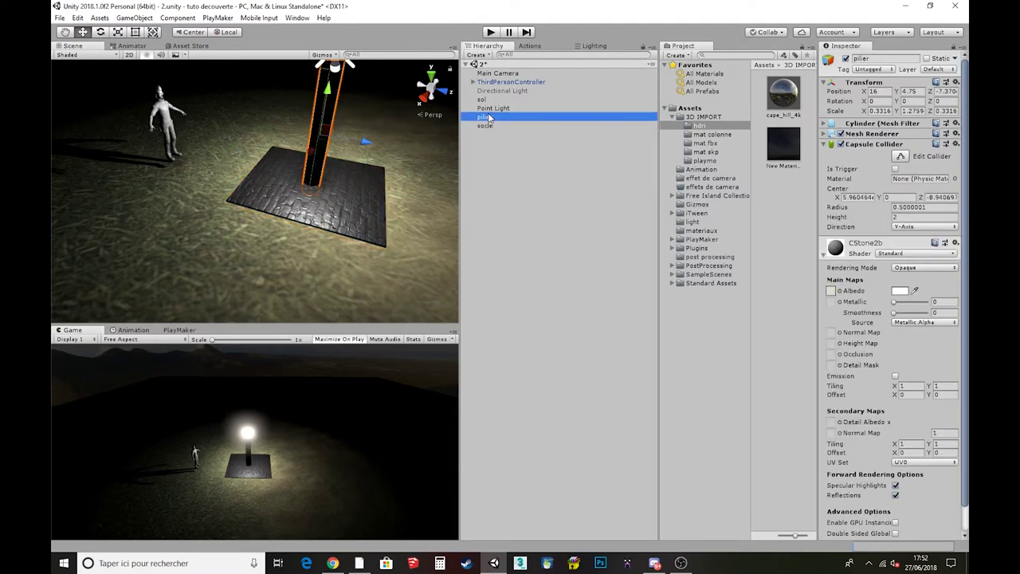
click(486, 126)
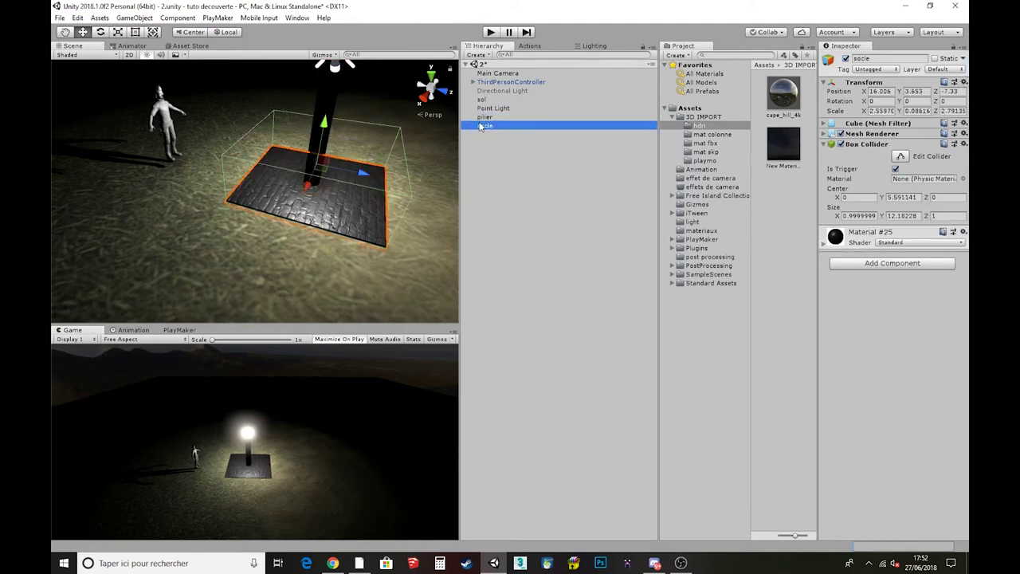
click(184, 331)
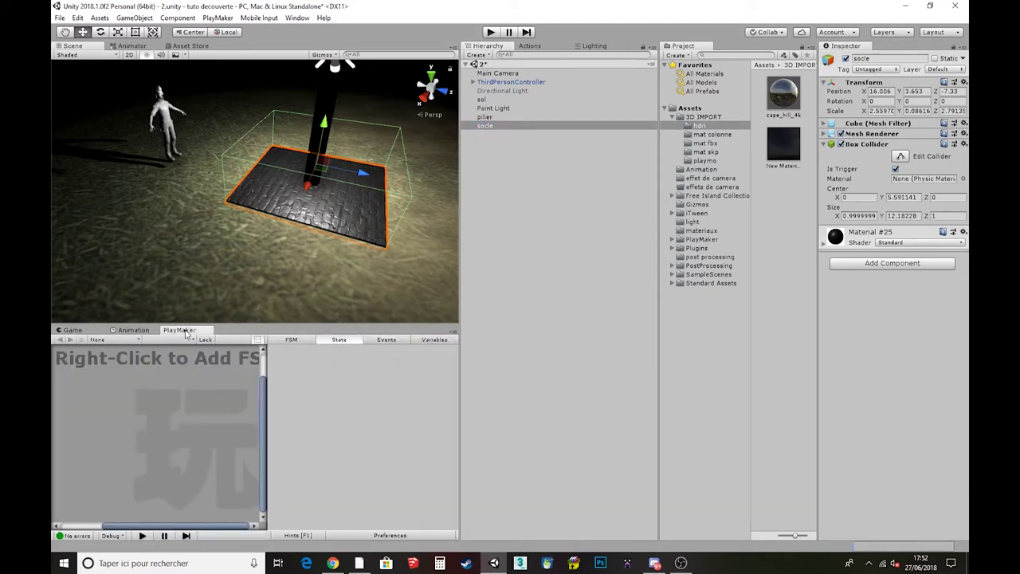
right_click(120, 381)
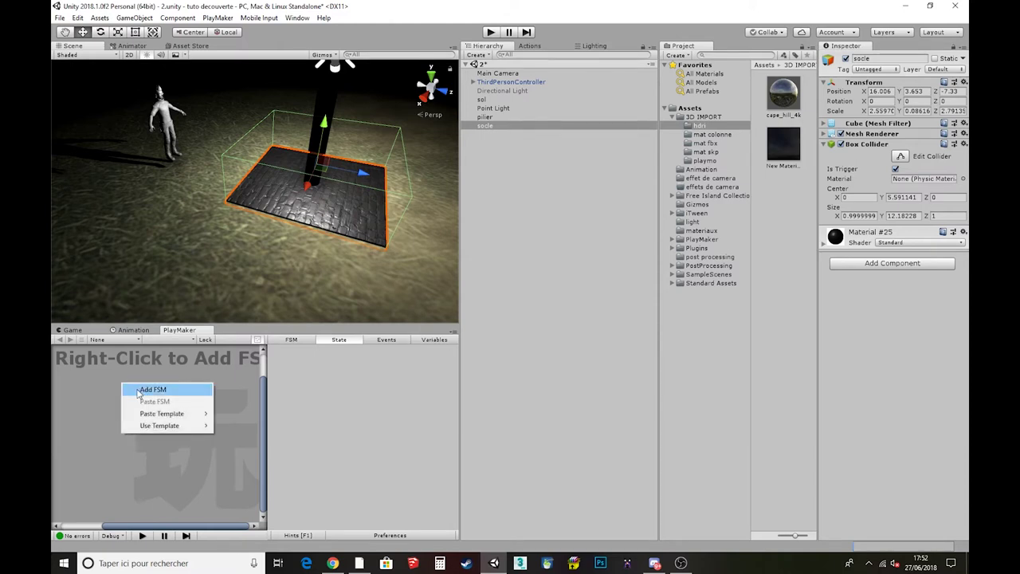
click(148, 389)
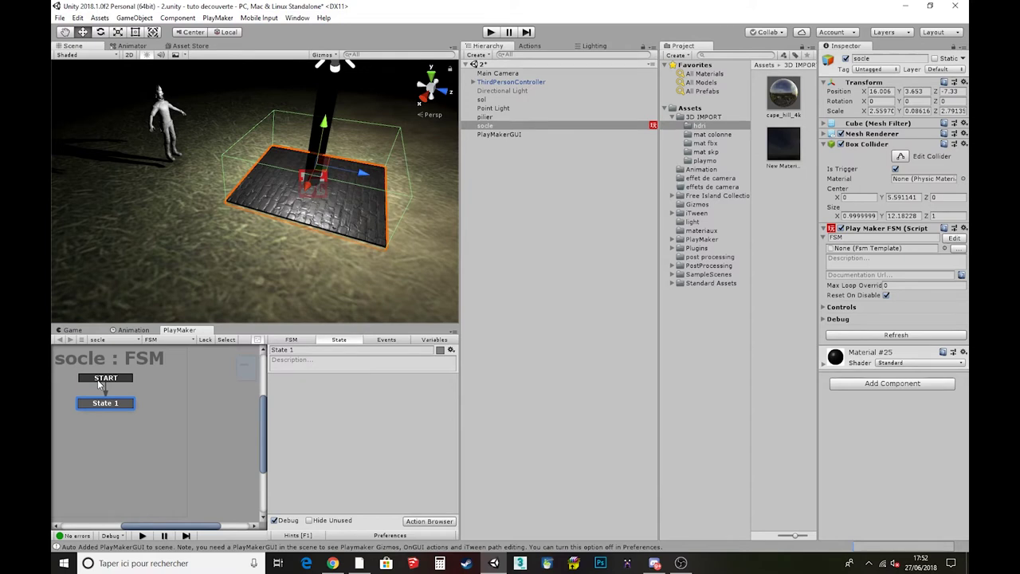
Step: Reposition the START and State 1 nodes and rename the FSM 'detection'
mouse_move(97, 379)
mouse_down()
mouse_move(172, 363)
mouse_move(145, 386)
mouse_up()
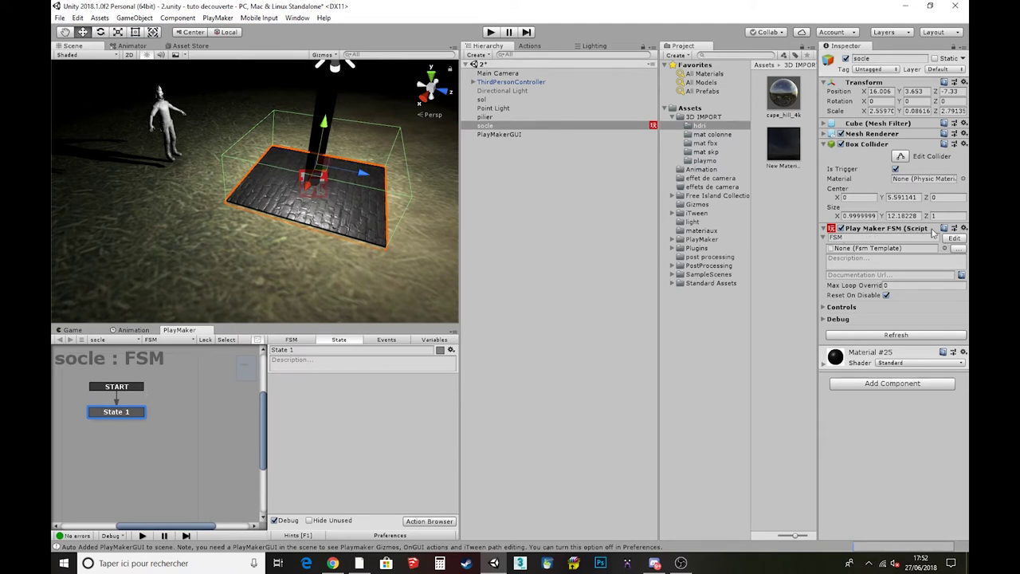
click(840, 237)
text(detection)
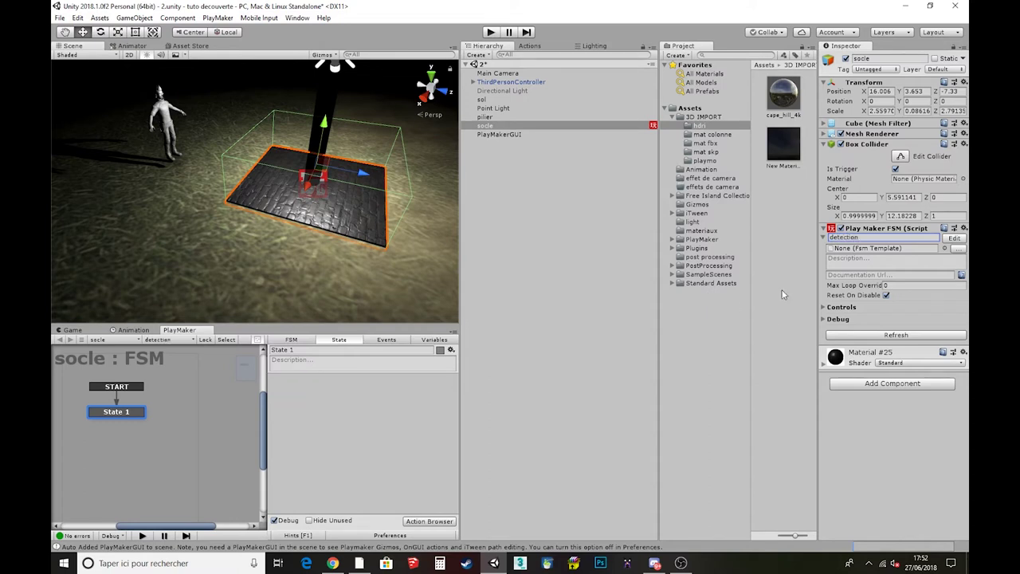
click(133, 375)
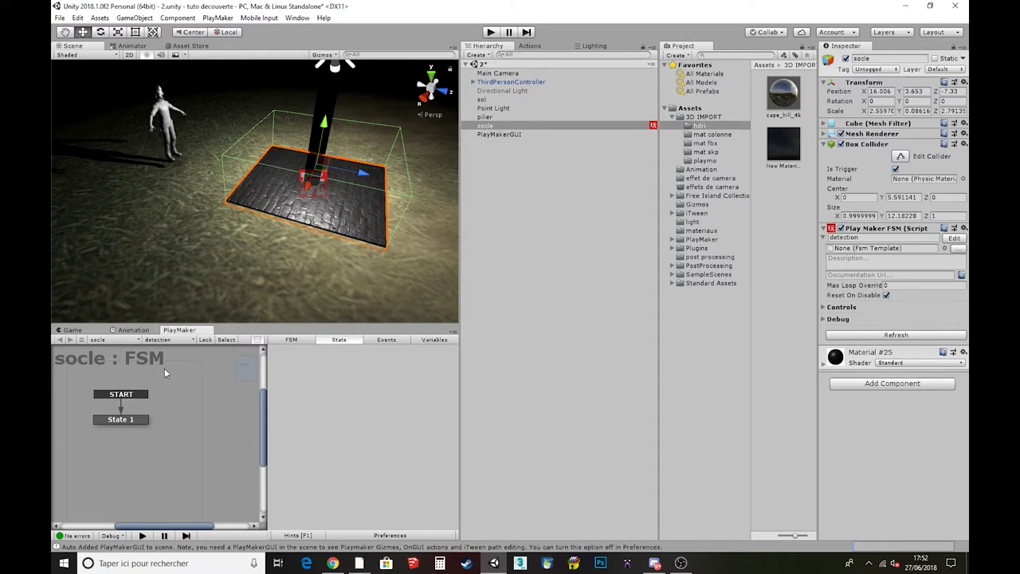
click(304, 340)
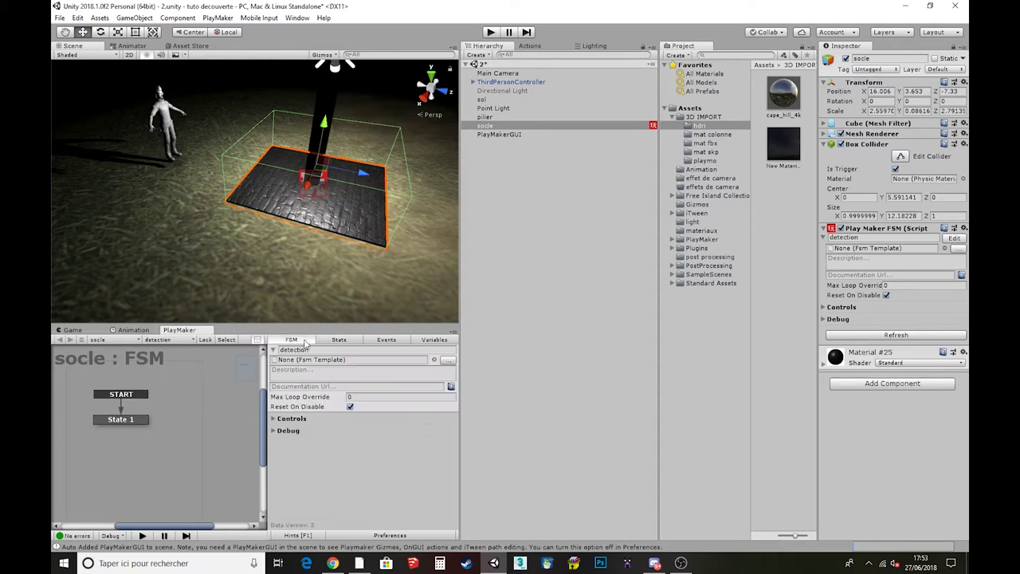
click(317, 351)
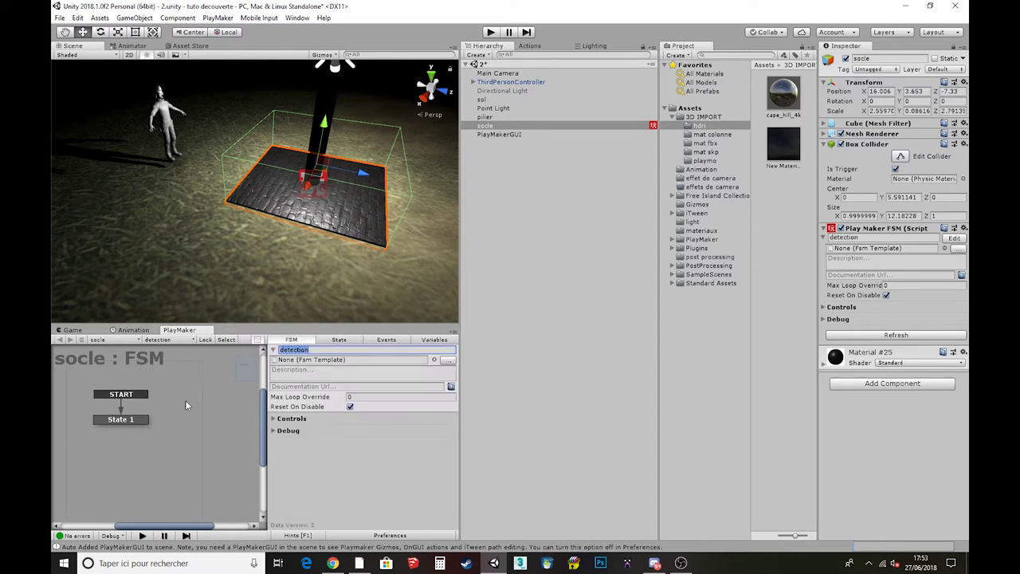
click(337, 340)
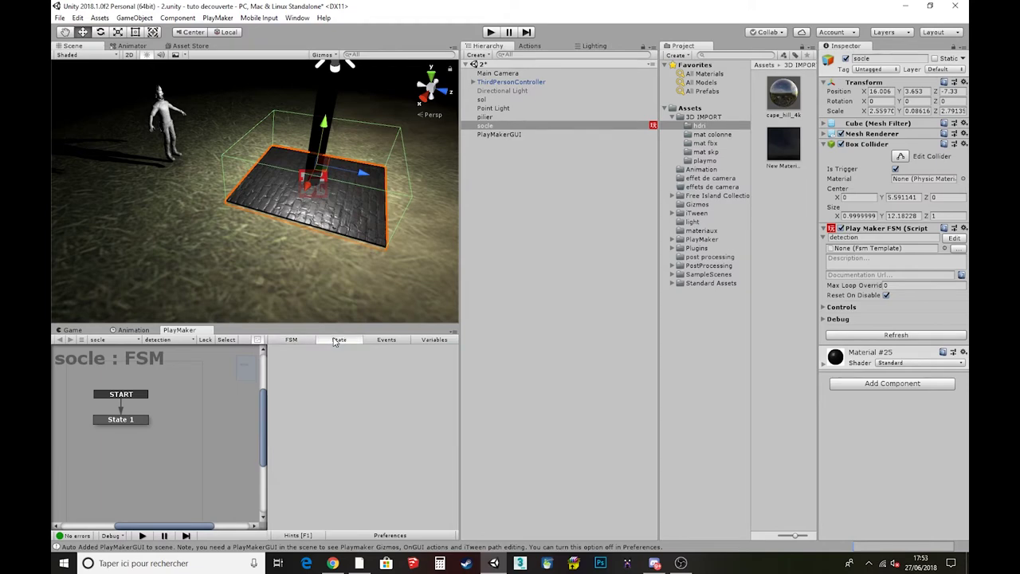
click(292, 340)
click(386, 340)
click(431, 340)
click(304, 340)
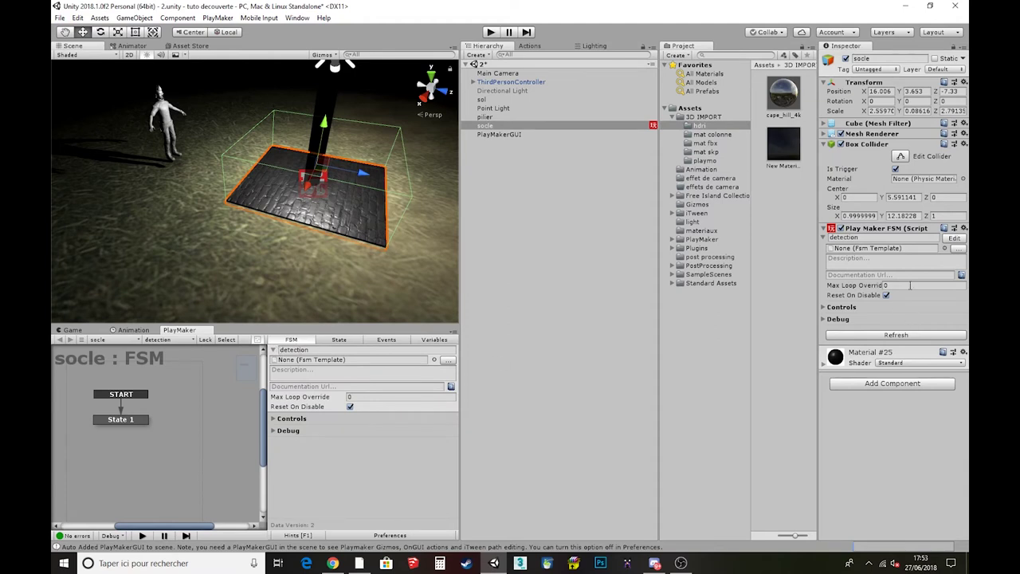
click(338, 341)
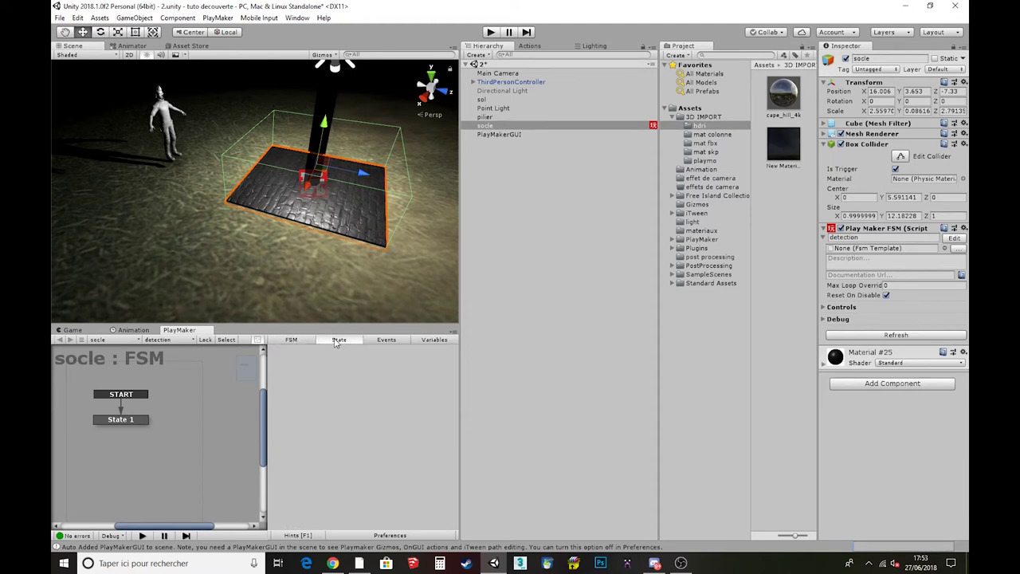
click(388, 340)
click(430, 341)
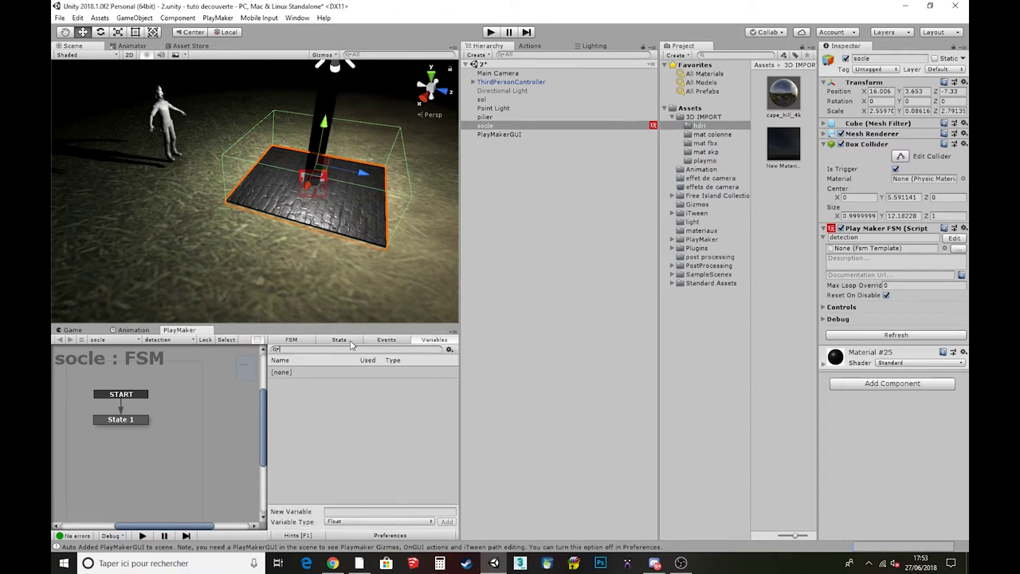
click(349, 343)
click(302, 342)
click(345, 341)
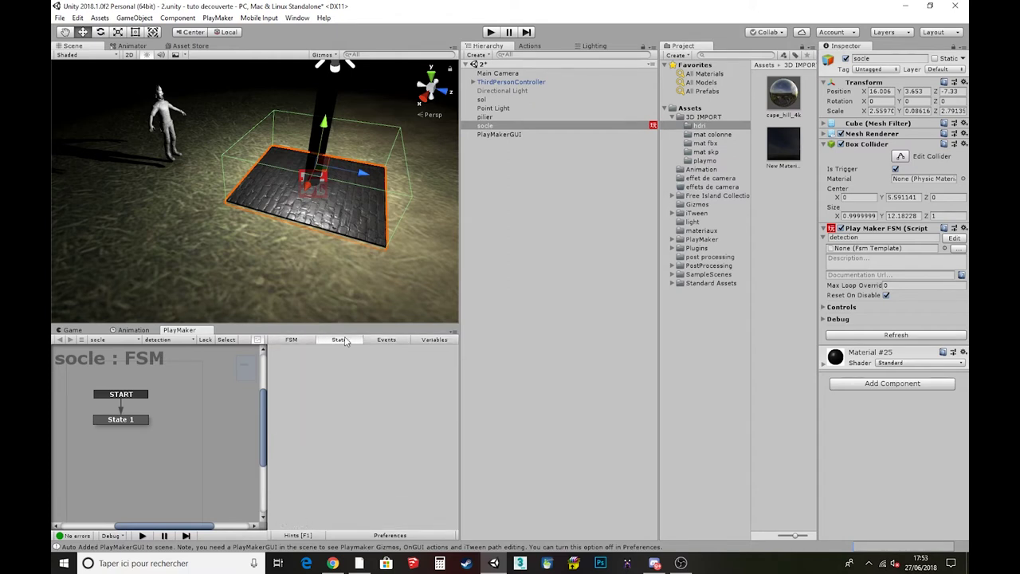
middle_drag(151, 430, 143, 408)
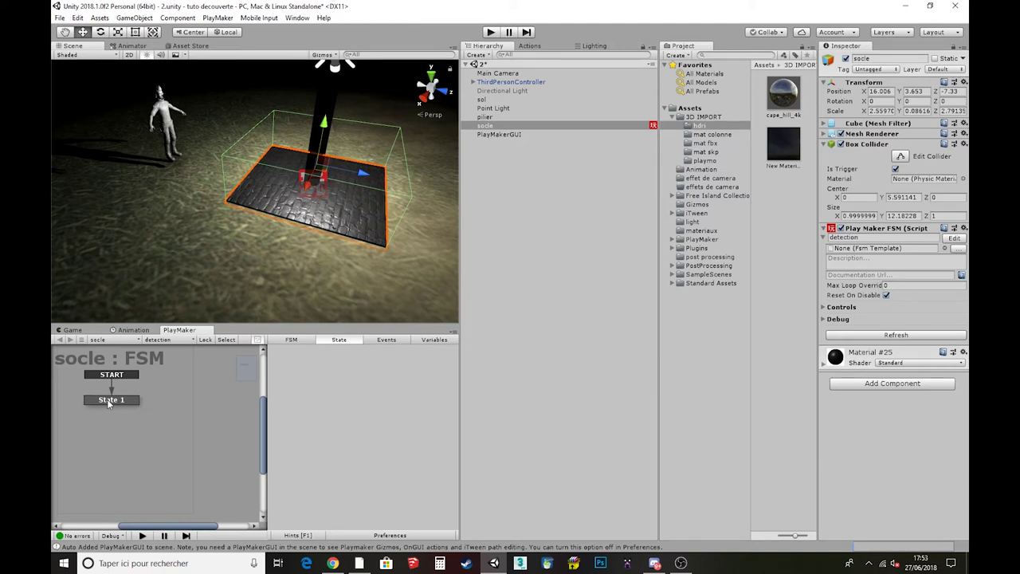
right_drag(334, 239, 332, 151)
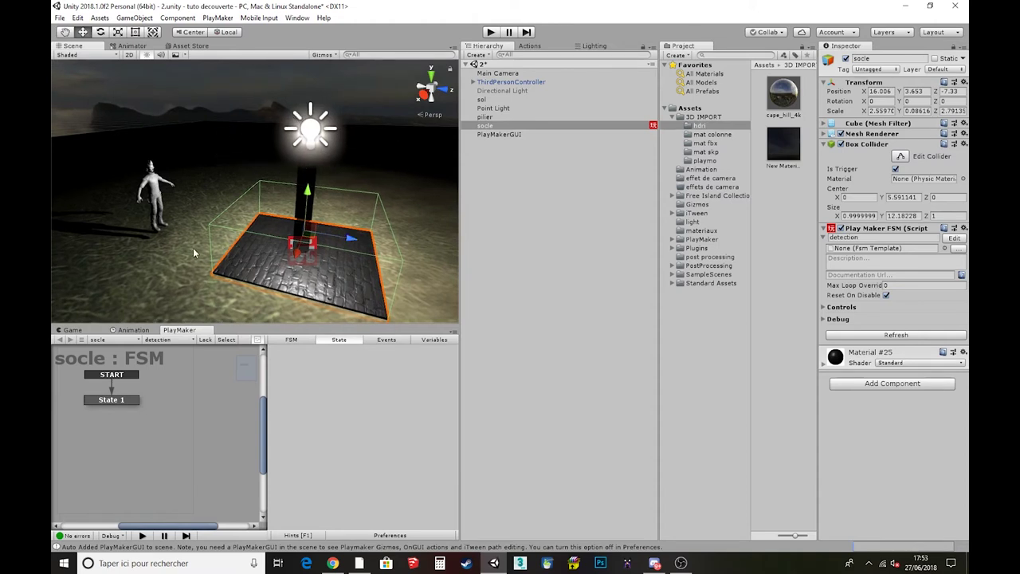
Step: Rename State 1 to 'allumée'
click(112, 402)
double_click(113, 400)
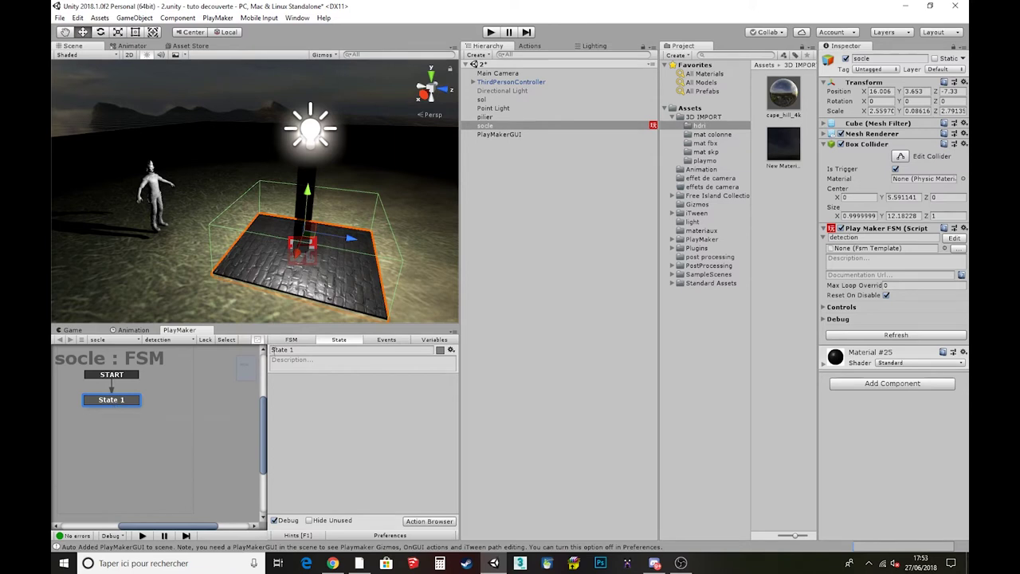
text(e)
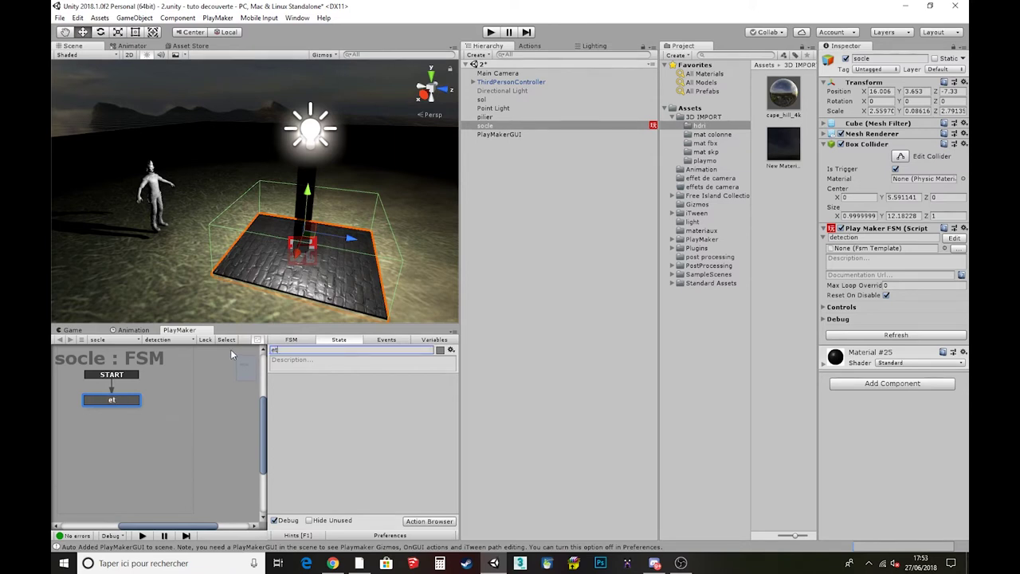
key(BackSpace)
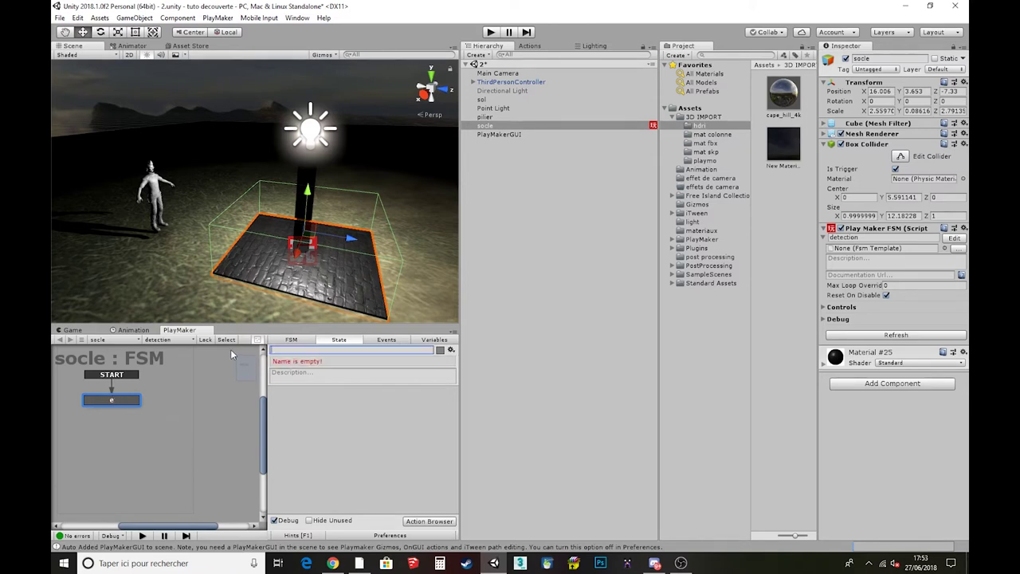
text(allumé)
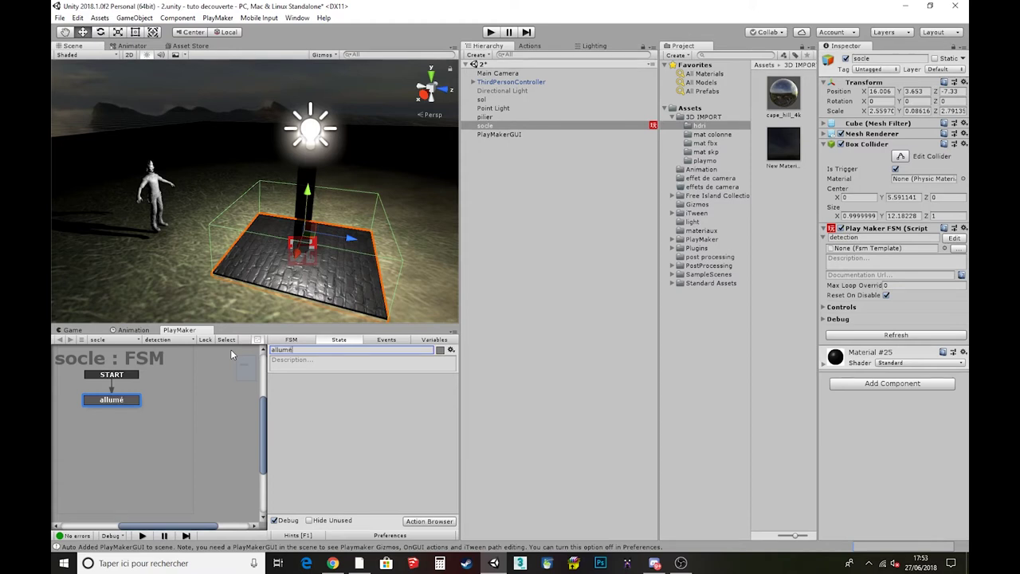
key(Return)
click(301, 352)
text(e)
click(196, 393)
Step: Add a second state named 'eteinte' beside allumée and arrange the nodes
right_click(169, 386)
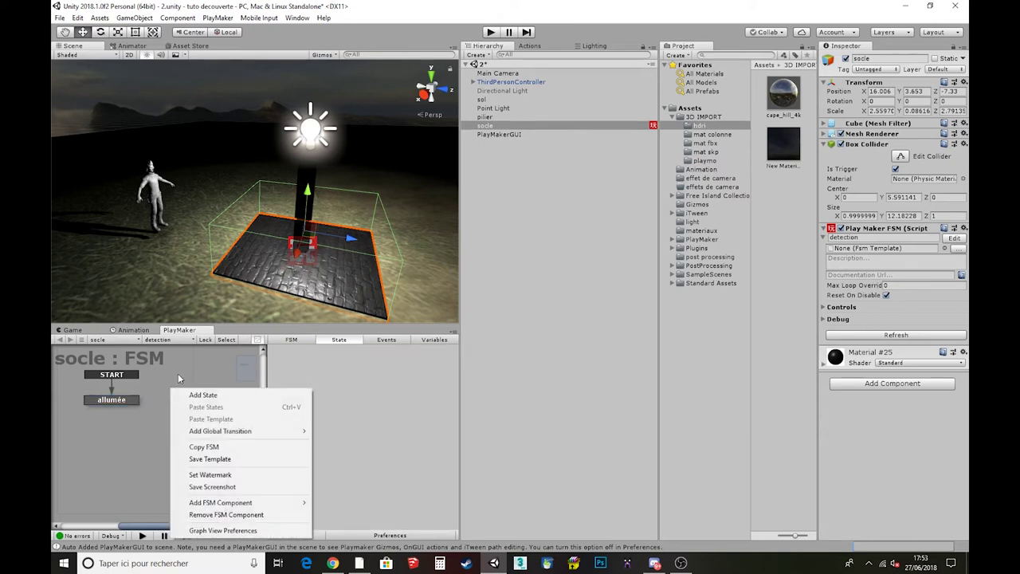
click(178, 373)
right_click(196, 363)
click(241, 371)
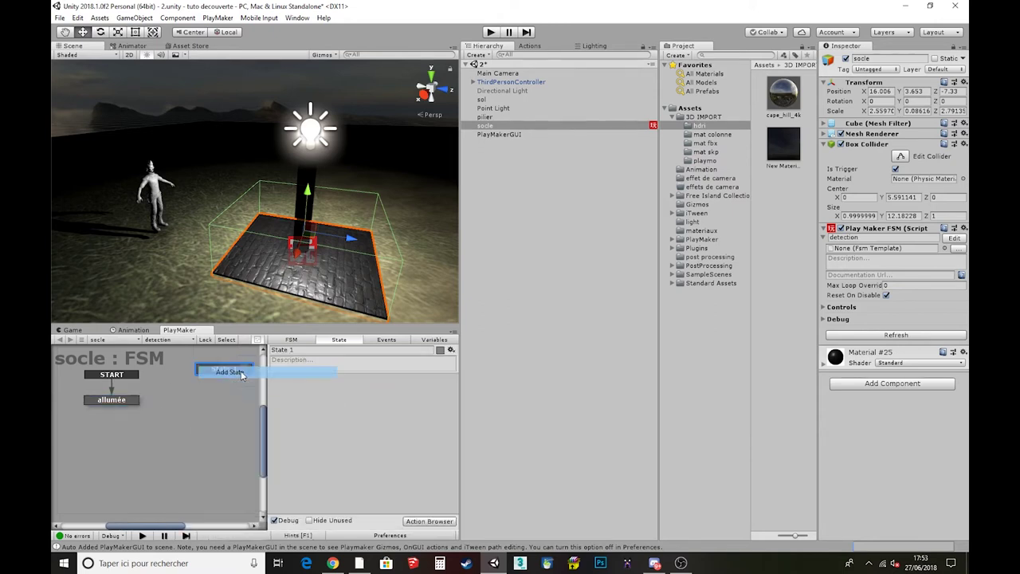
drag(220, 371, 193, 399)
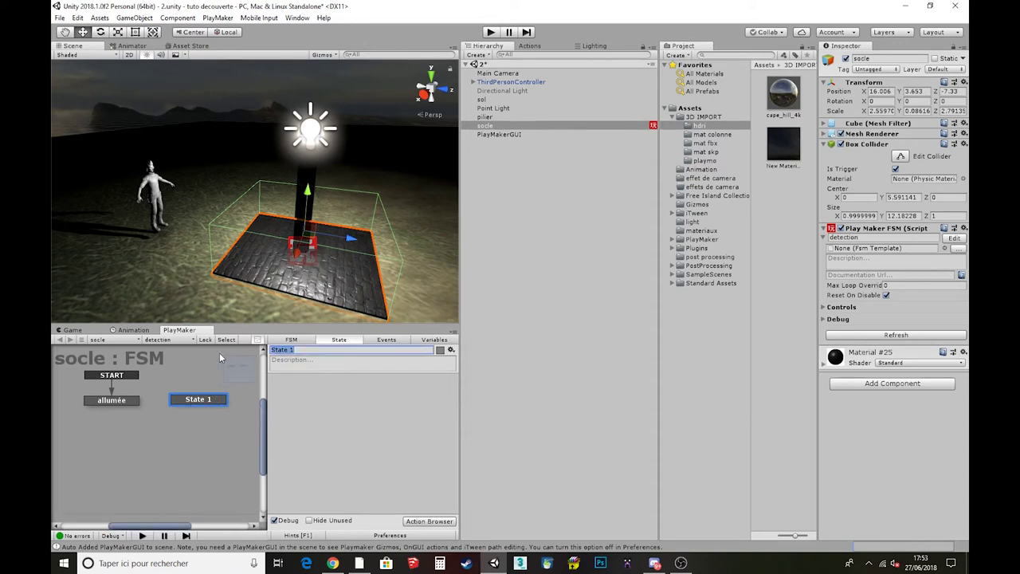
text(etinte)
key(BackSpace)
key(BackSpace)
key(BackSpace)
key(BackSpace)
text(einte)
drag(197, 404, 208, 403)
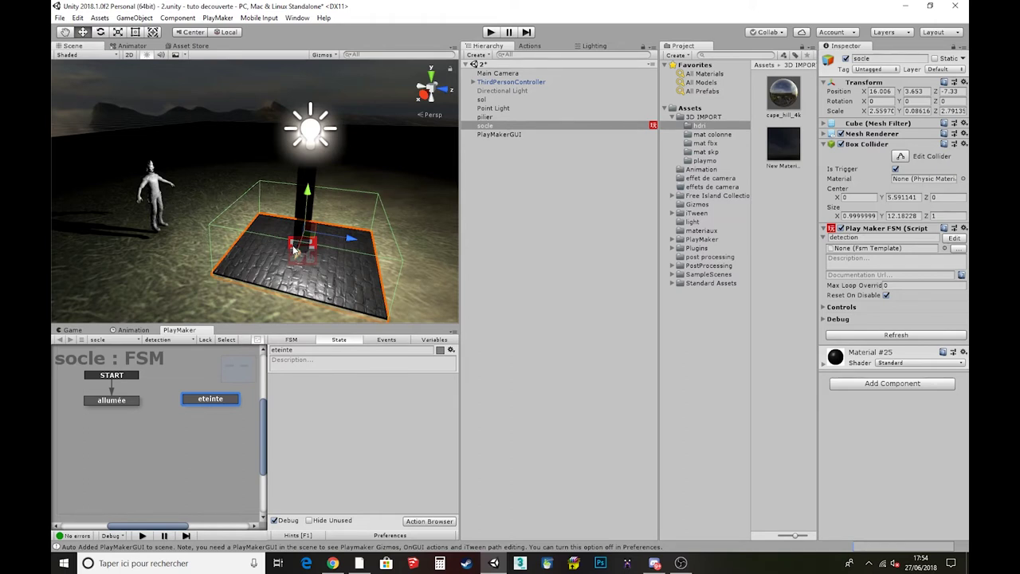
click(121, 402)
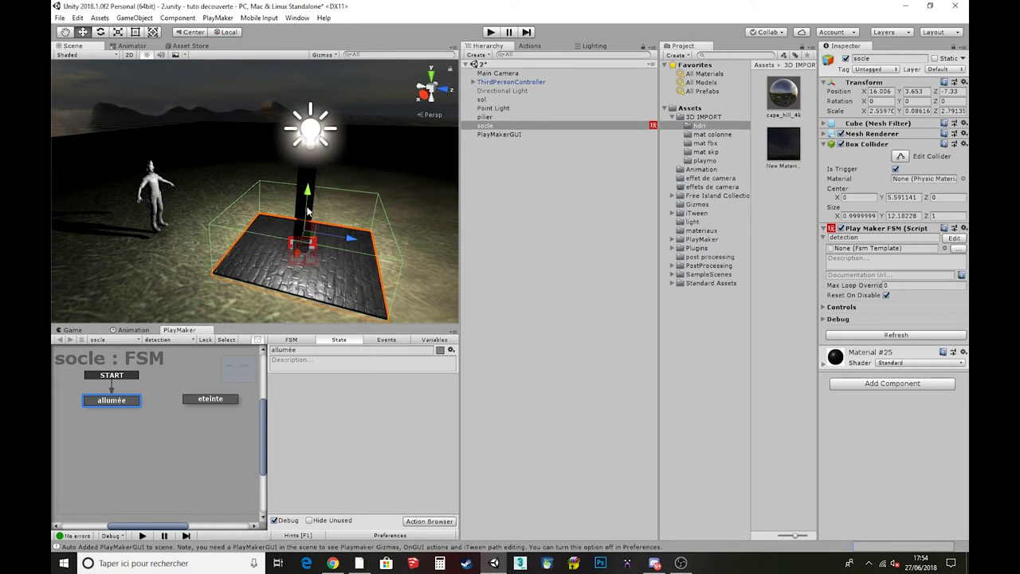
drag(115, 399, 107, 403)
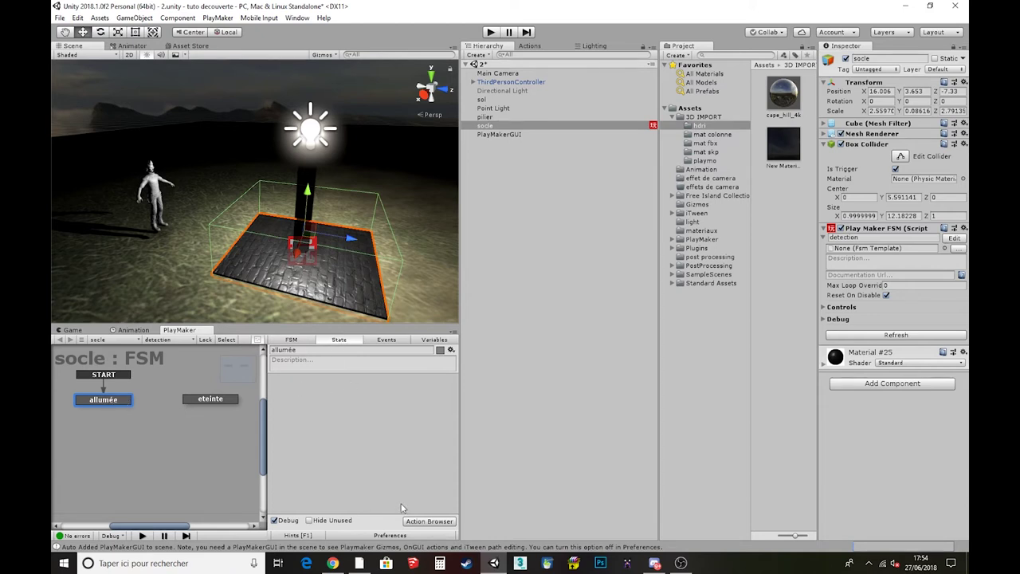
Step: Browse the Device, Convert, Character and Camera action categories in the Action Browser
click(424, 523)
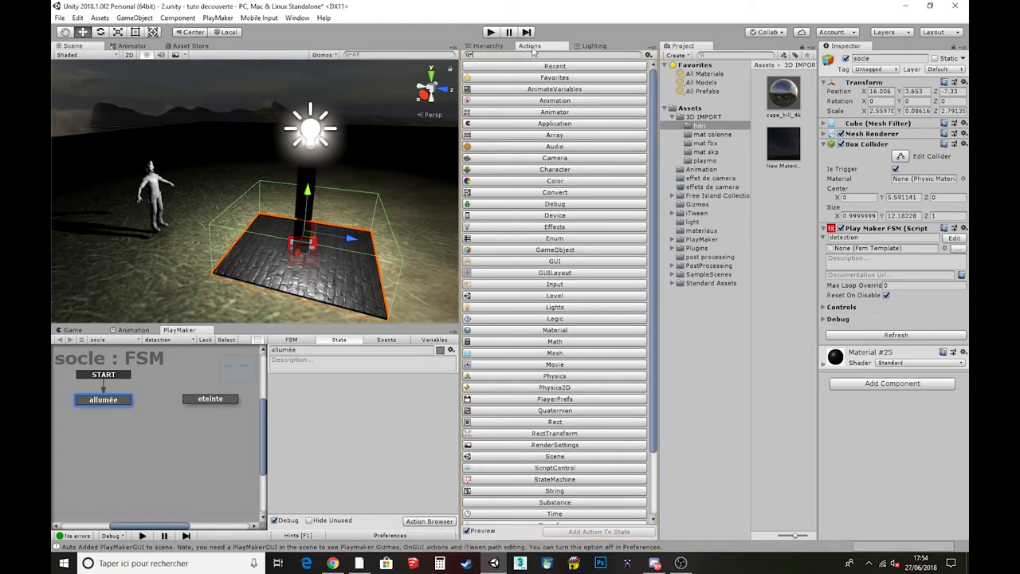
scroll(575, 262, down, 3)
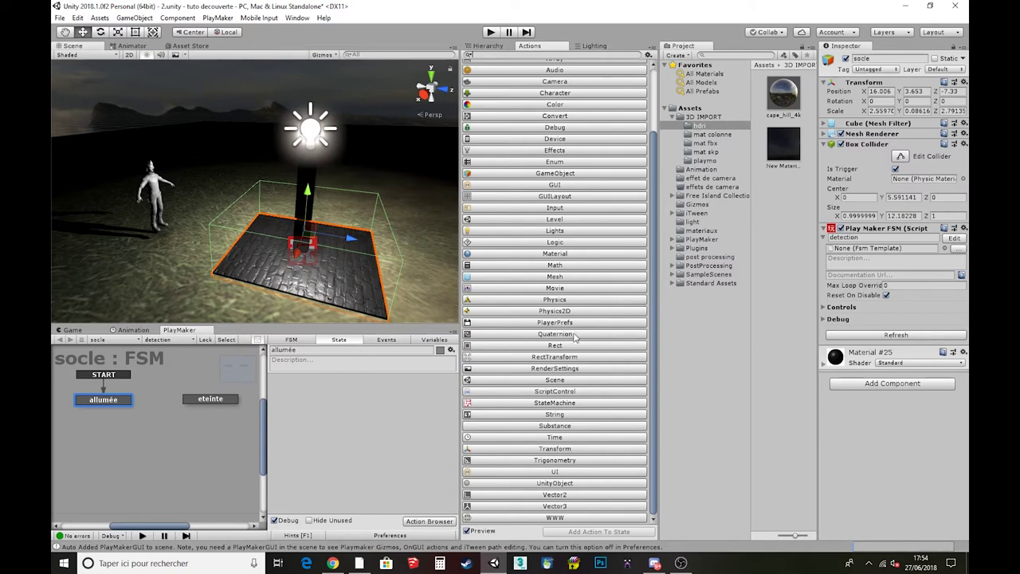
scroll(573, 338, up, 3)
click(563, 217)
click(563, 213)
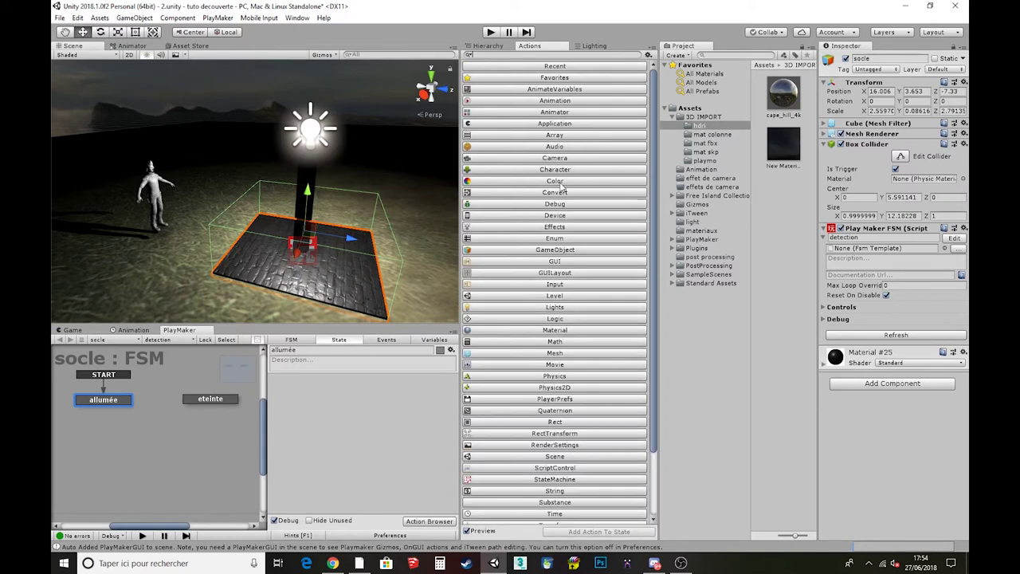
click(562, 191)
click(562, 191)
click(563, 170)
click(564, 170)
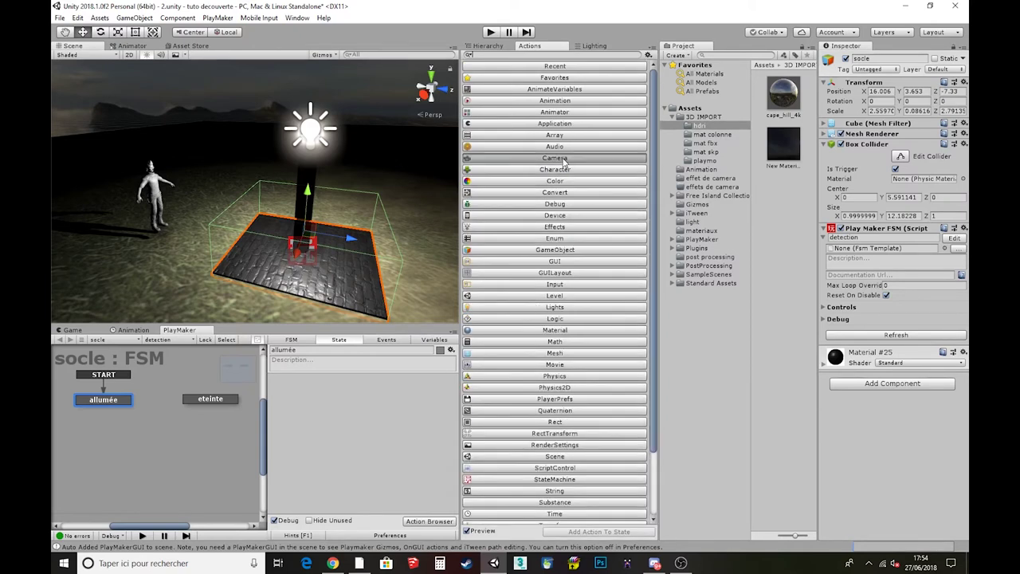
click(563, 158)
click(563, 158)
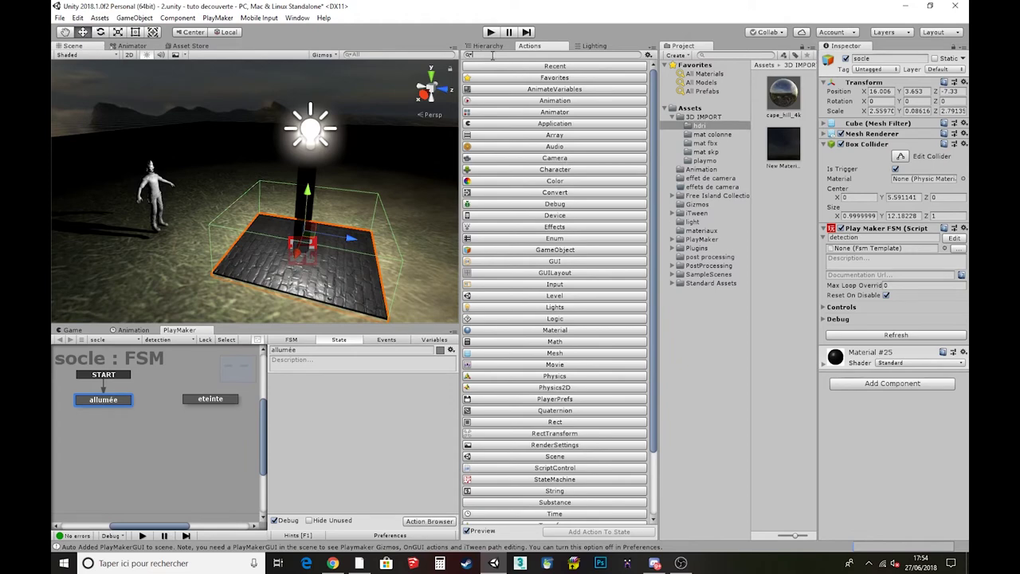
Step: Search 'trigger' and add the Trigger Event action to the allumée state
text(trigger)
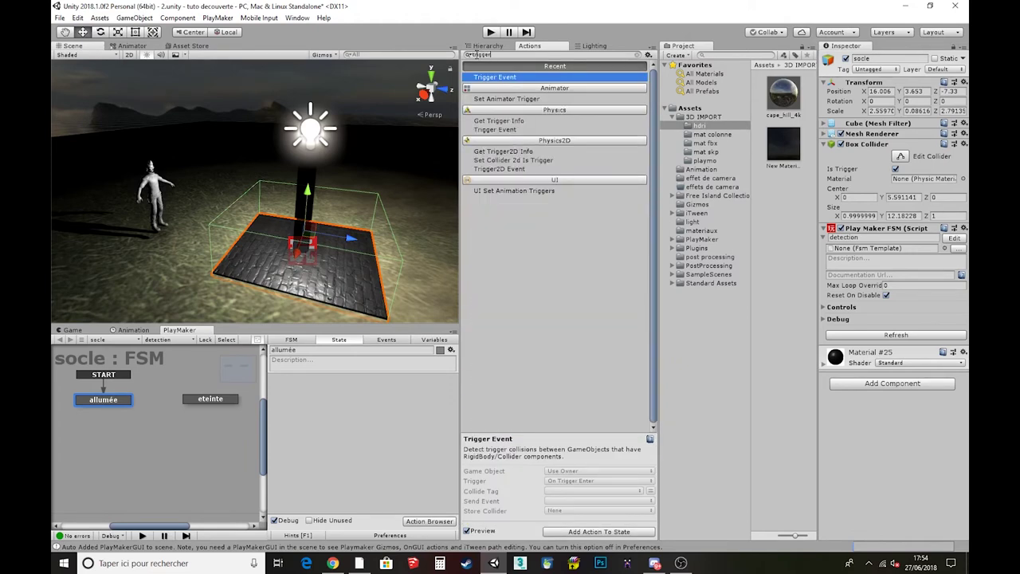
double_click(482, 54)
key(BackSpace)
text(t)
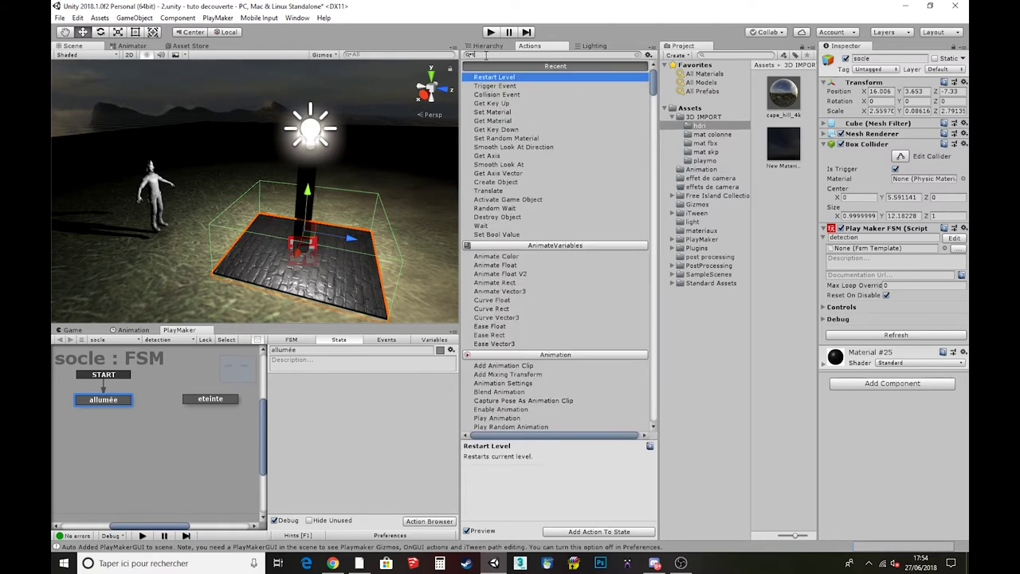
text(rigger)
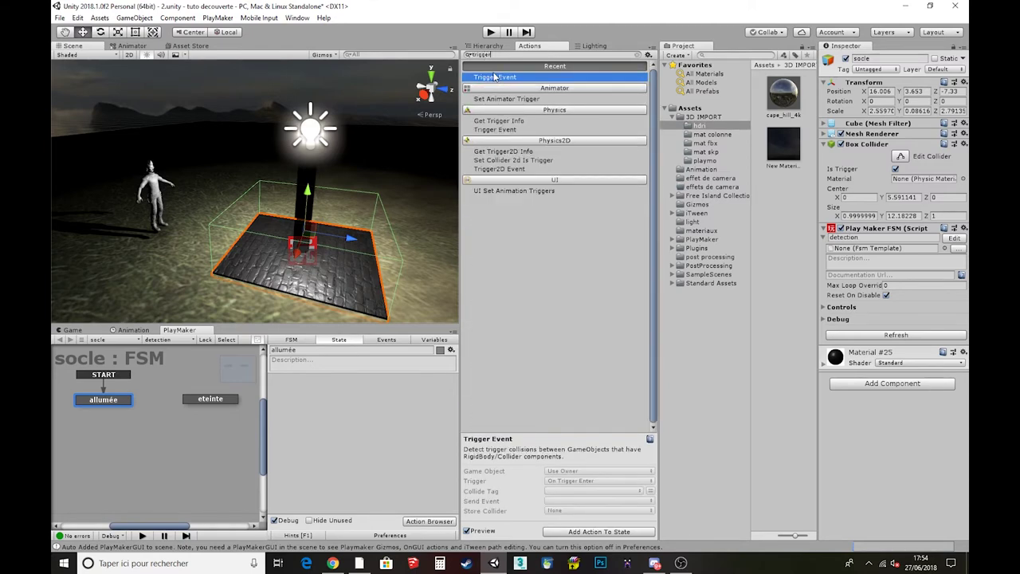
double_click(494, 130)
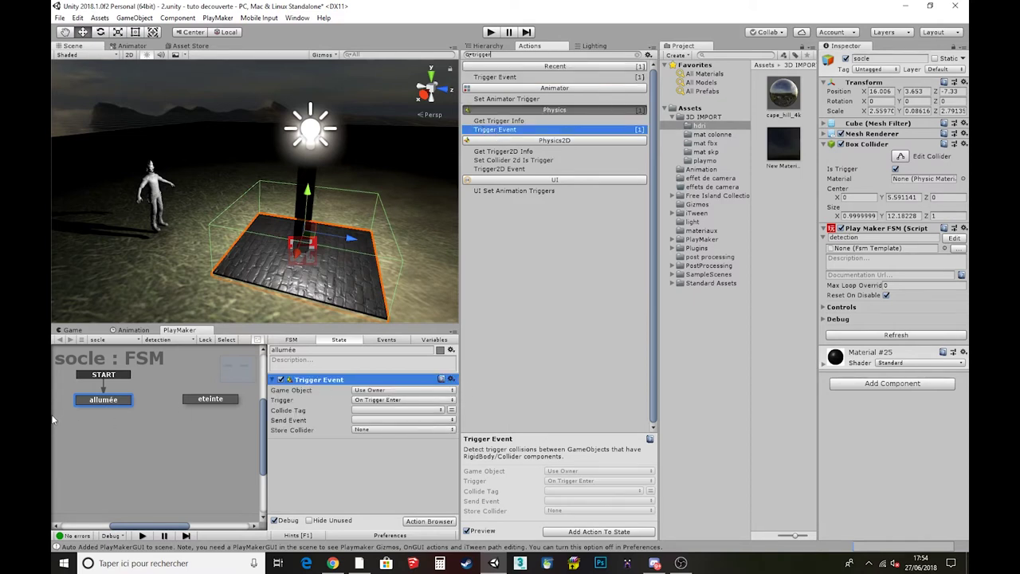
Step: Keep the Trigger Event on Use Owner with On Trigger Enter, leaving Collide Tag unchanged
click(209, 399)
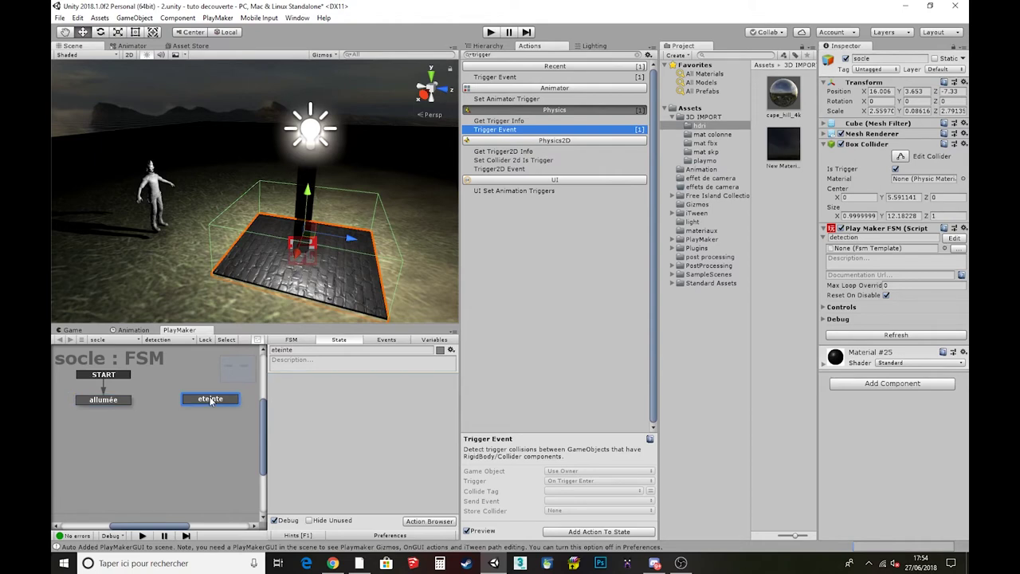
click(113, 401)
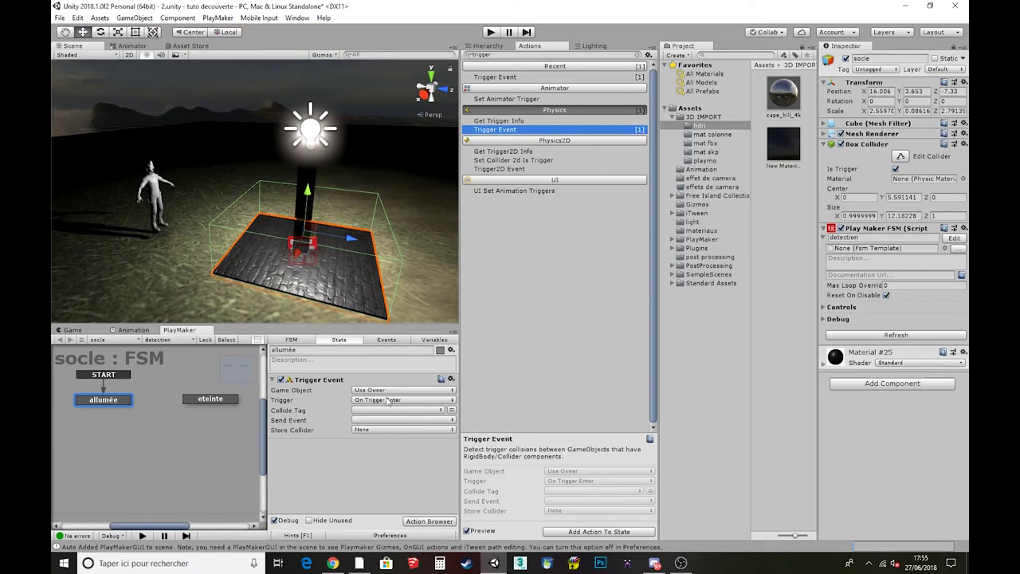
click(379, 390)
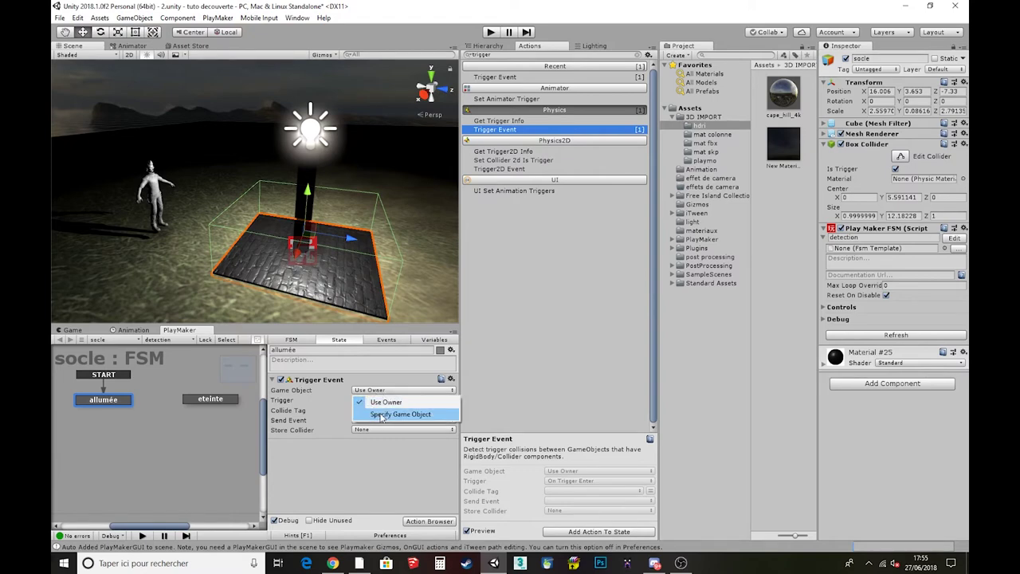
click(383, 413)
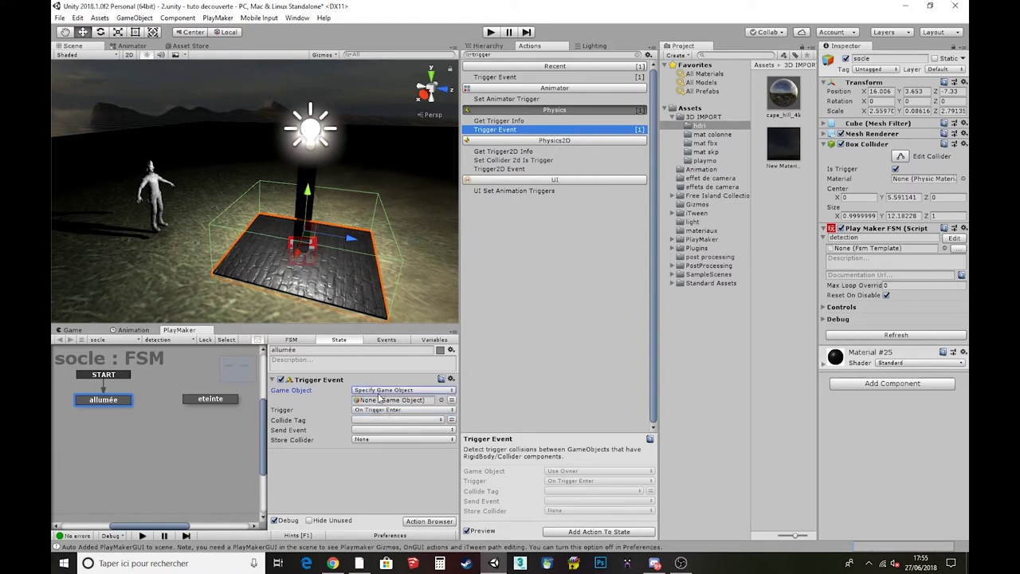
click(379, 391)
click(376, 401)
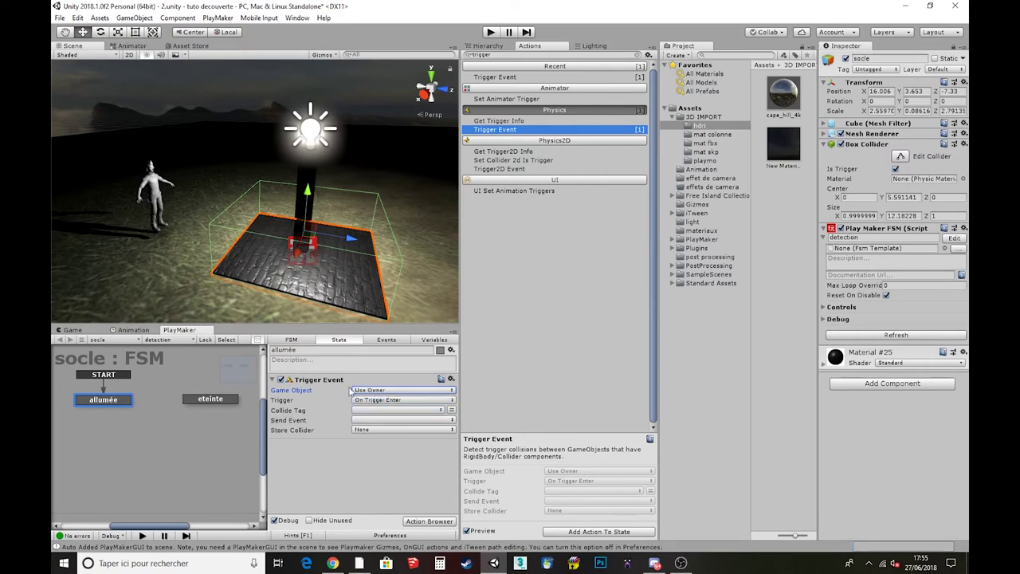
click(371, 401)
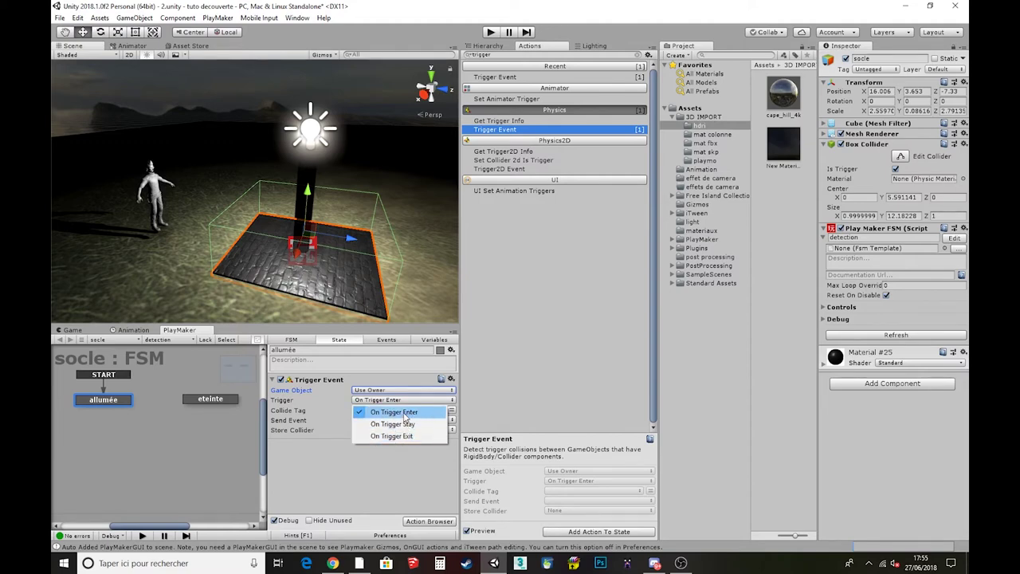
click(405, 412)
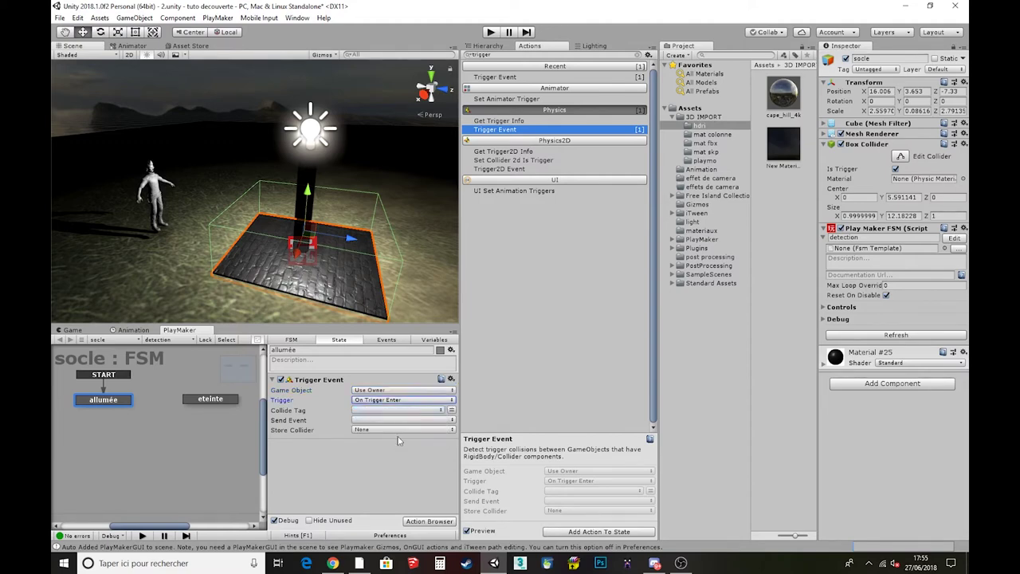
click(360, 410)
click(366, 412)
click(492, 48)
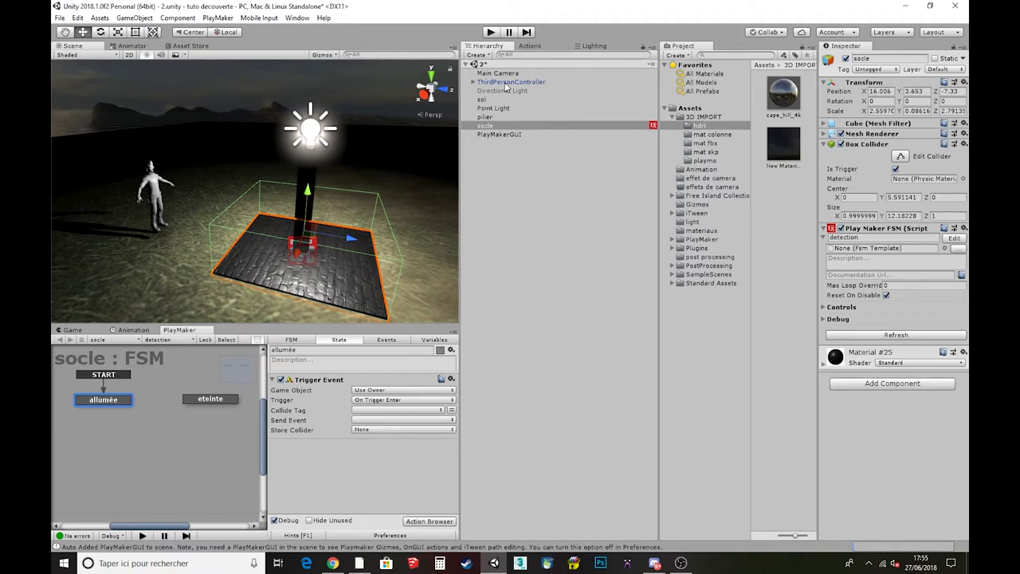
Step: Tag the ThirdPersonController character as Player, then reselect socle to show its FSM
click(156, 182)
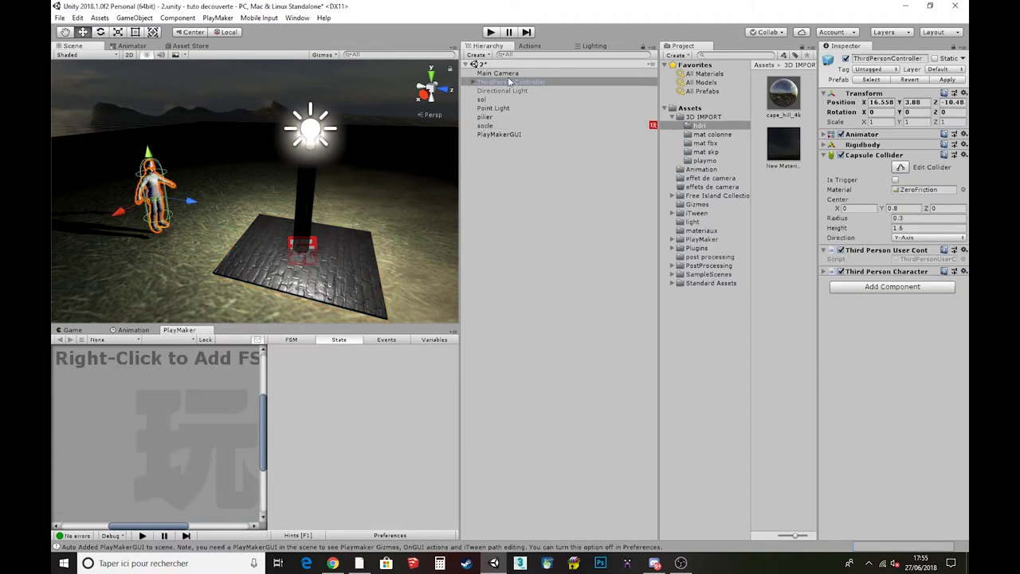
click(512, 223)
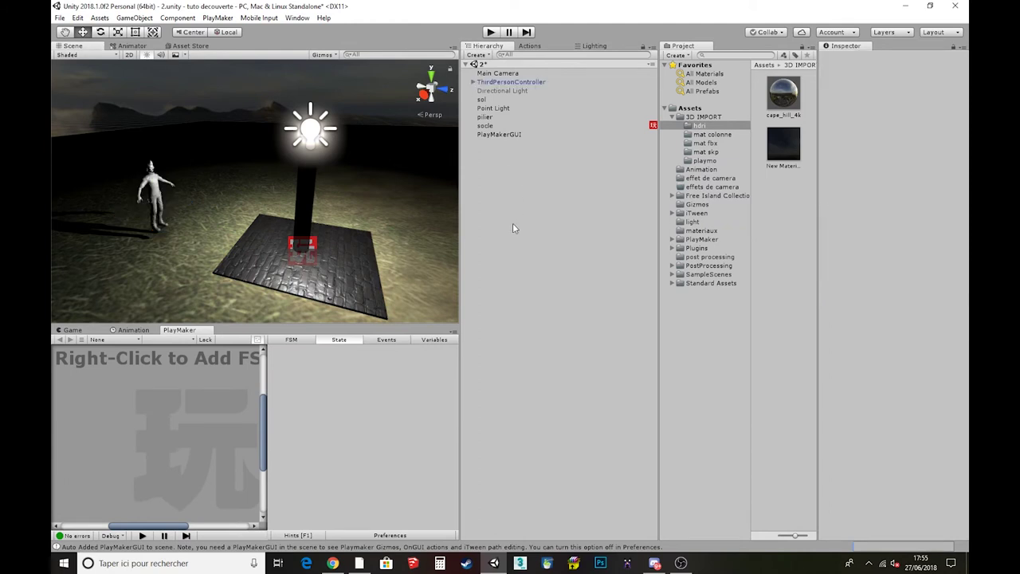
click(510, 83)
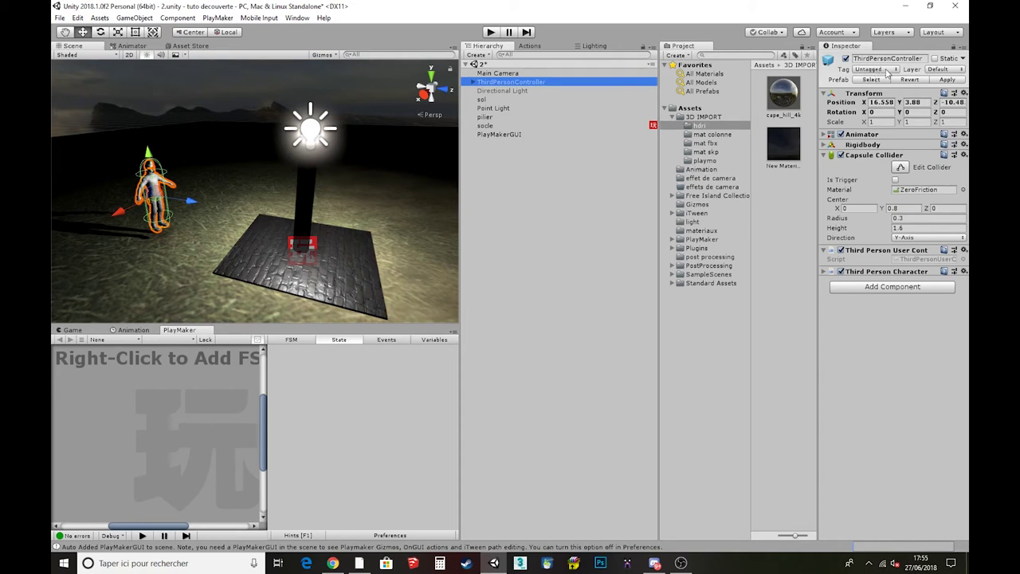
click(887, 74)
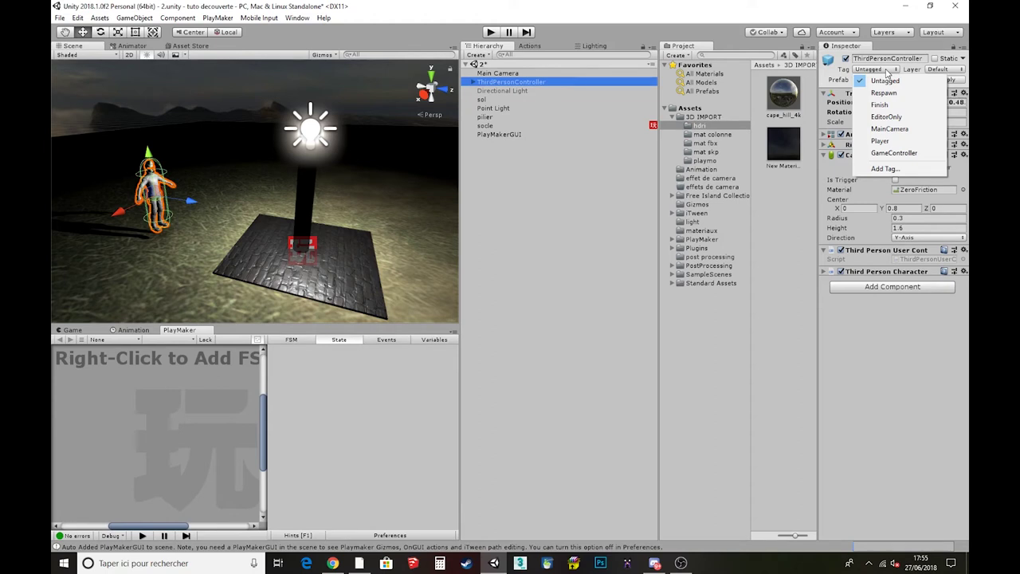
click(880, 141)
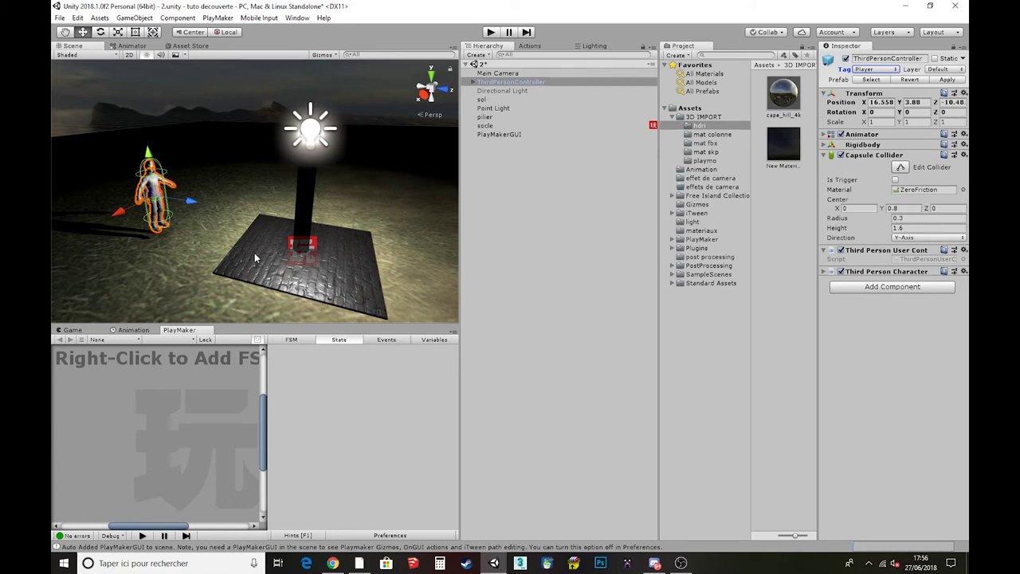
click(254, 252)
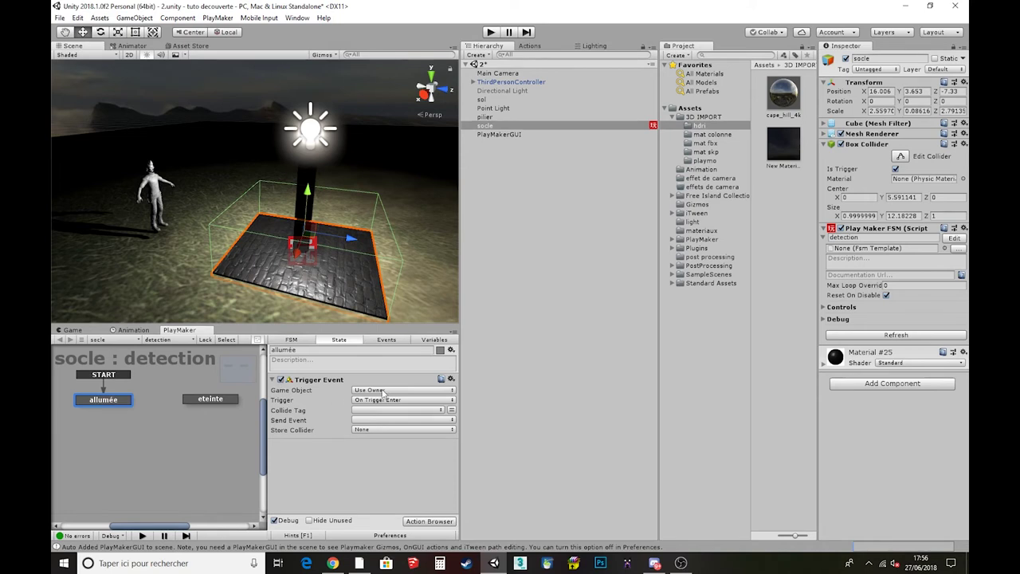
Step: Set the Trigger Event's Collide Tag to Player and add a new FSM event named 'collision'
click(358, 409)
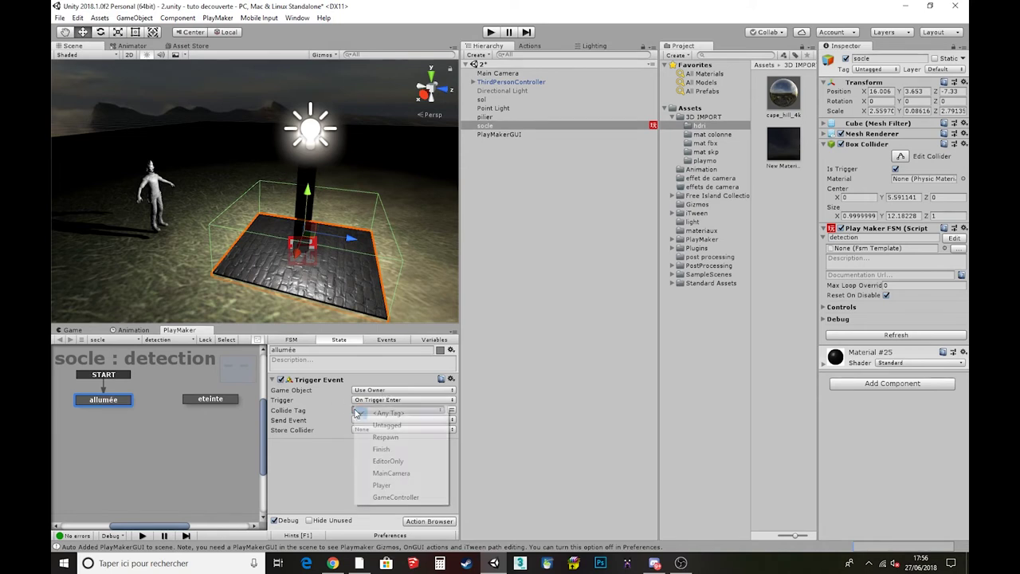
click(381, 485)
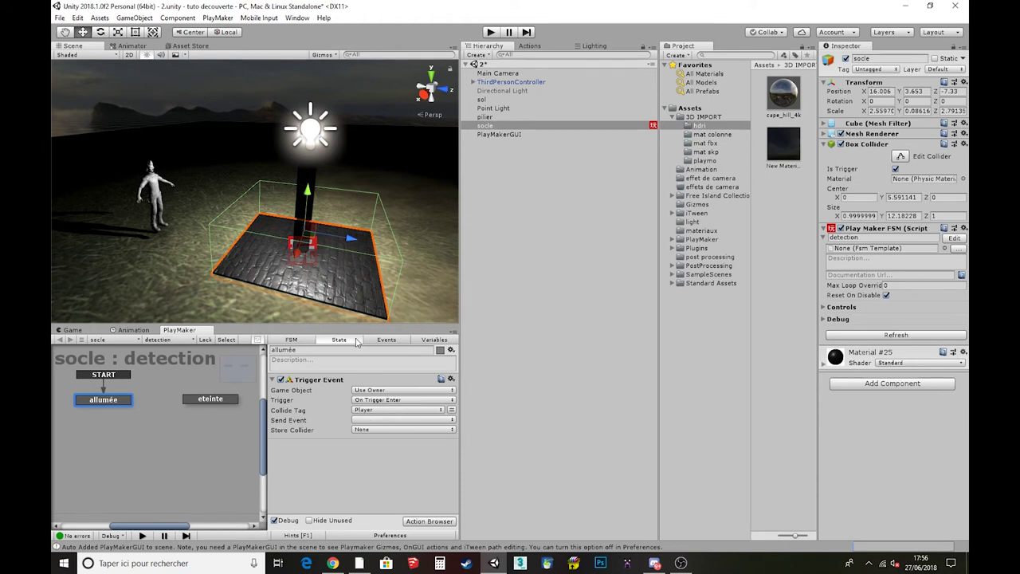
click(386, 340)
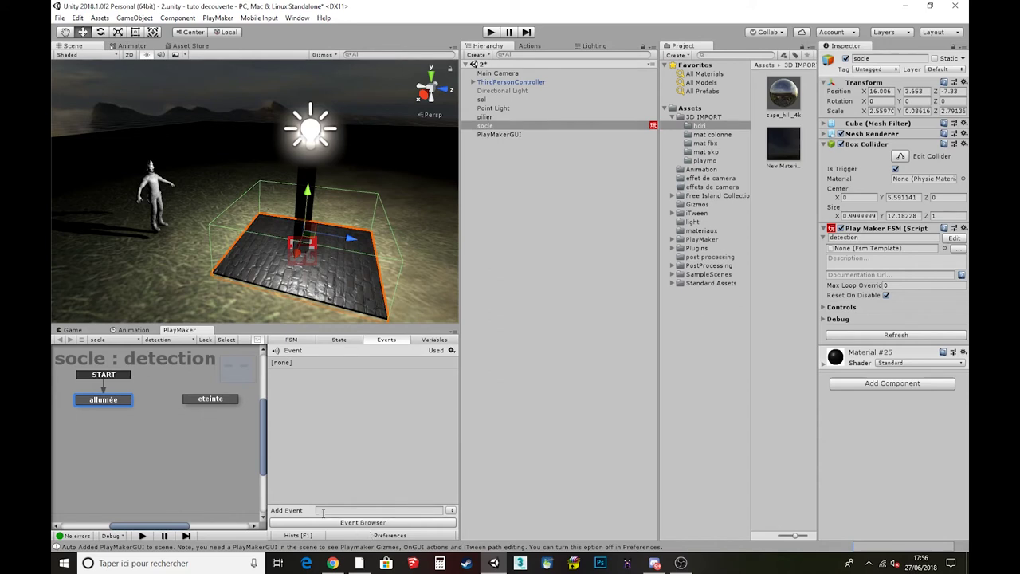
click(329, 510)
text(sion)
key(Return)
click(294, 363)
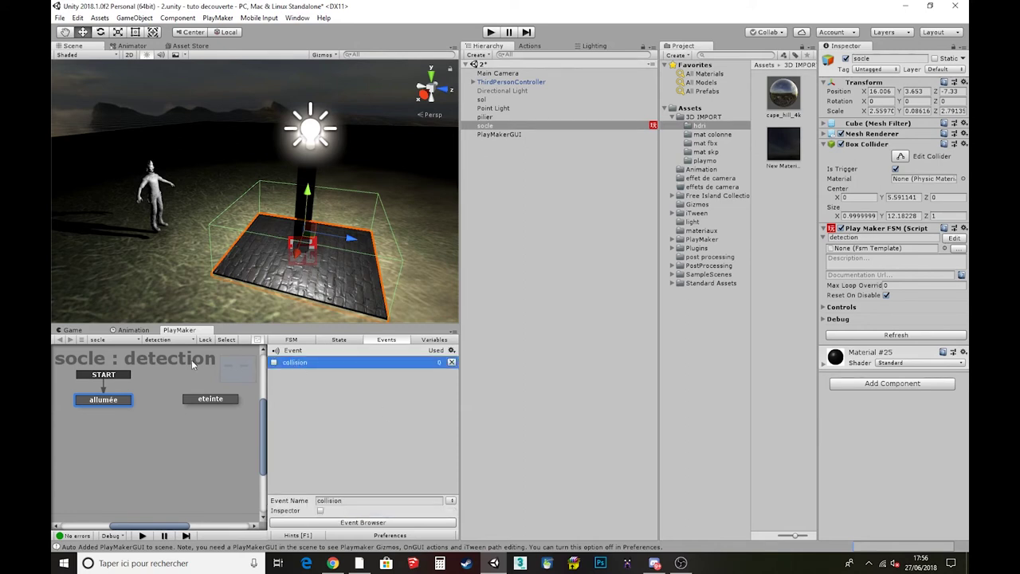
Step: Add a collision transition to allumée and connect it to the eteinte state
click(104, 401)
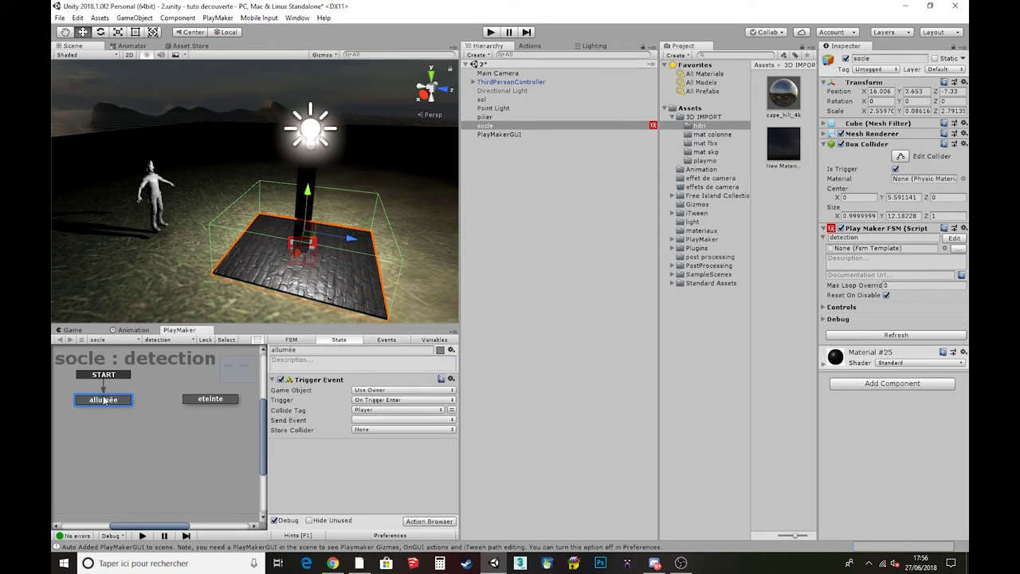
right_click(104, 402)
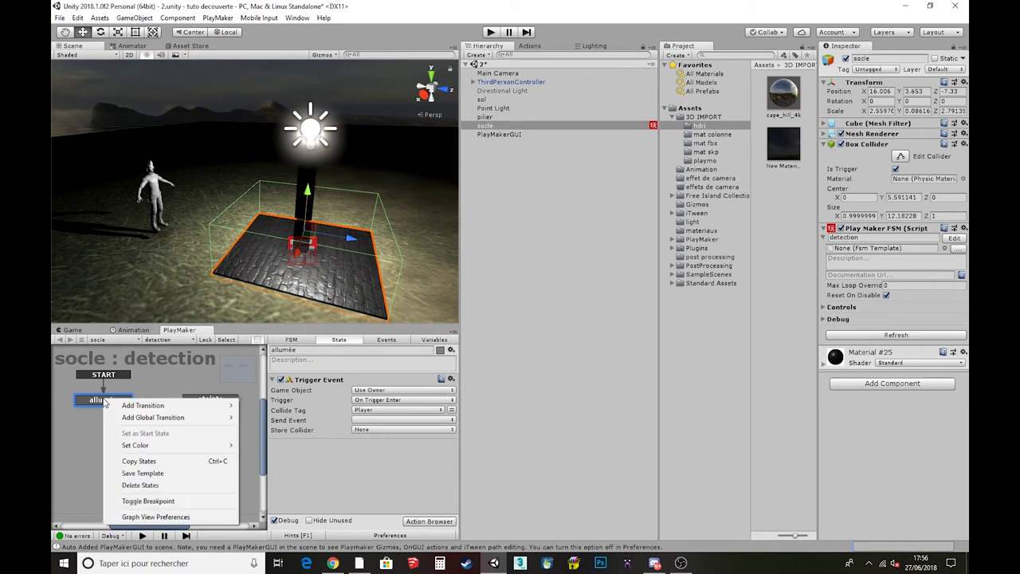
mouse_move(127, 408)
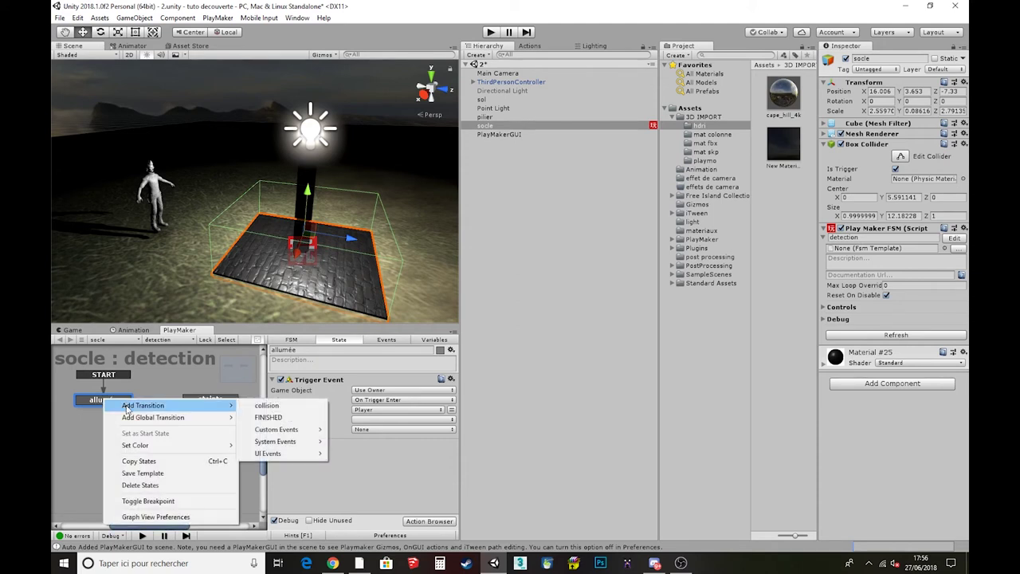
click(267, 405)
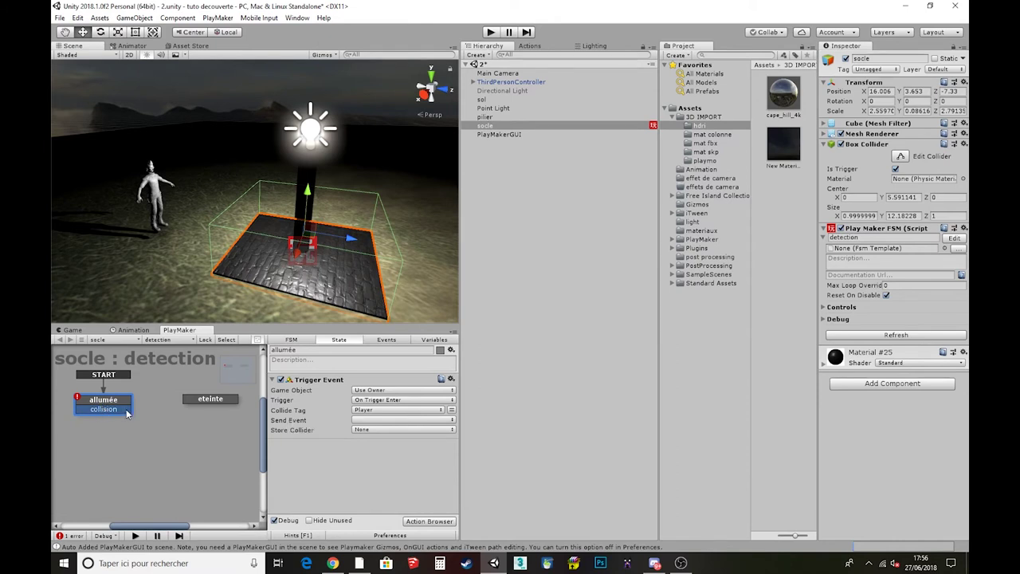
mouse_move(117, 411)
mouse_down()
mouse_move(181, 433)
mouse_move(165, 468)
mouse_up()
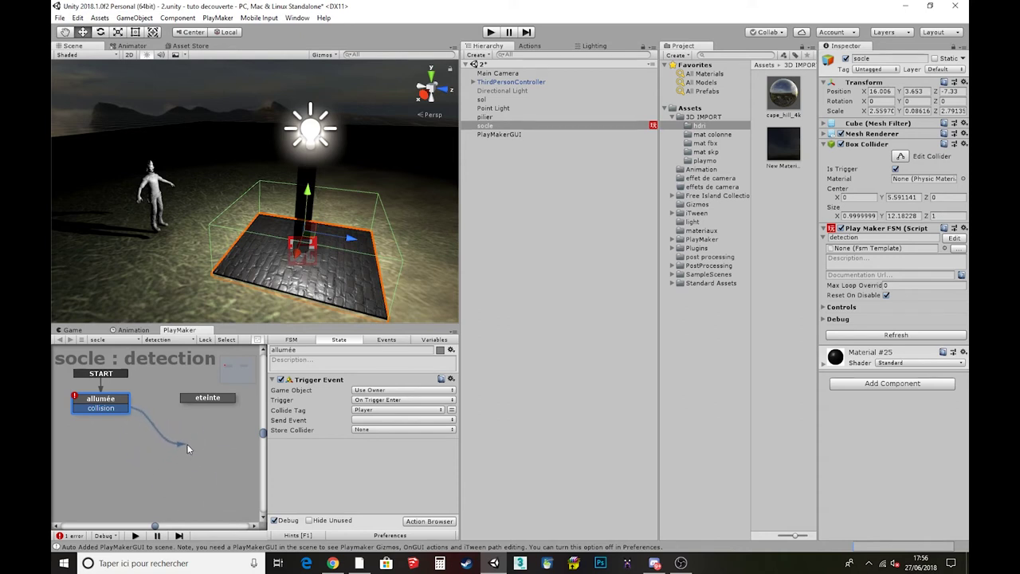
drag(165, 465, 204, 402)
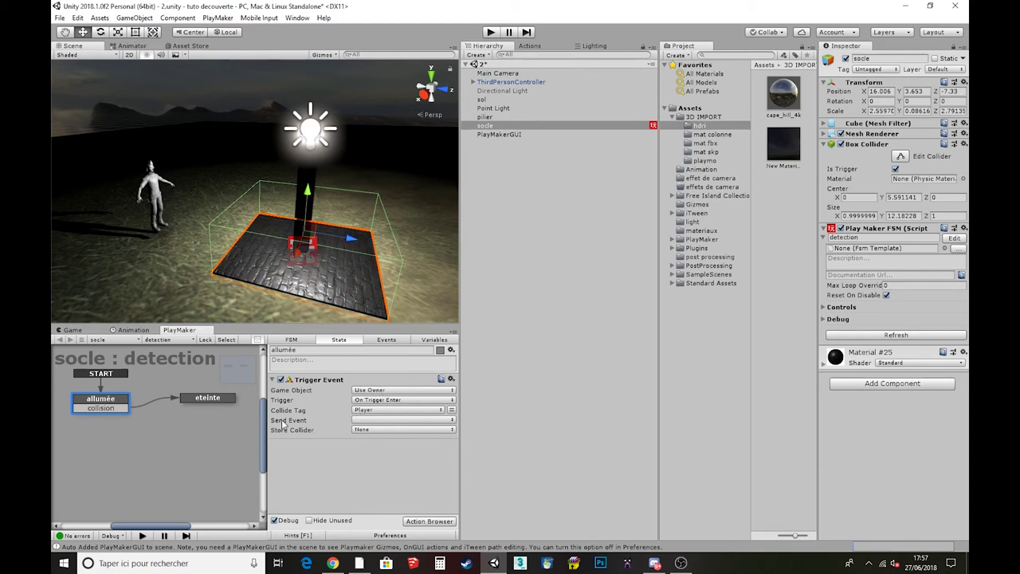
Step: Make allumée's Trigger Event send the collision event
click(367, 424)
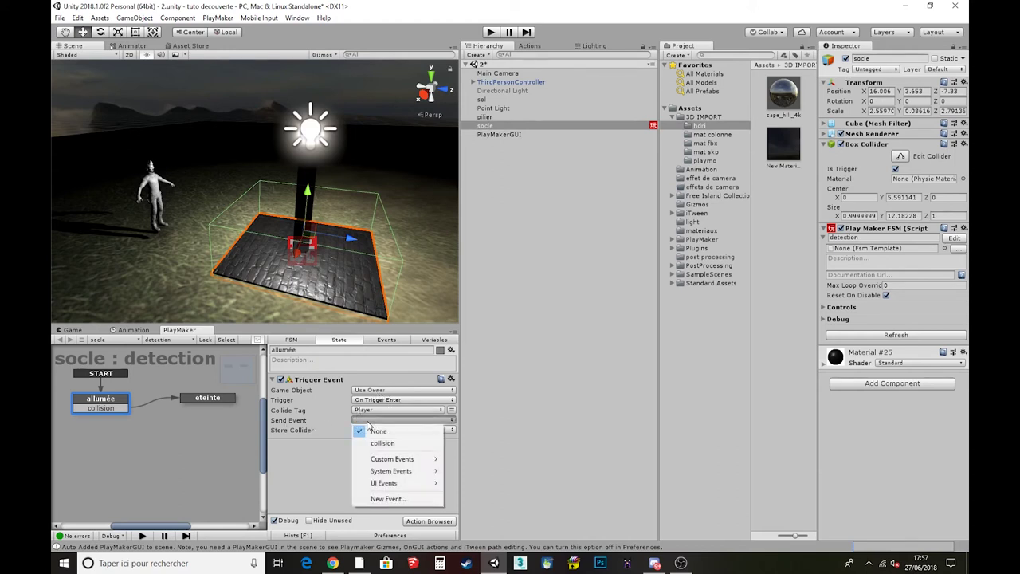
click(378, 444)
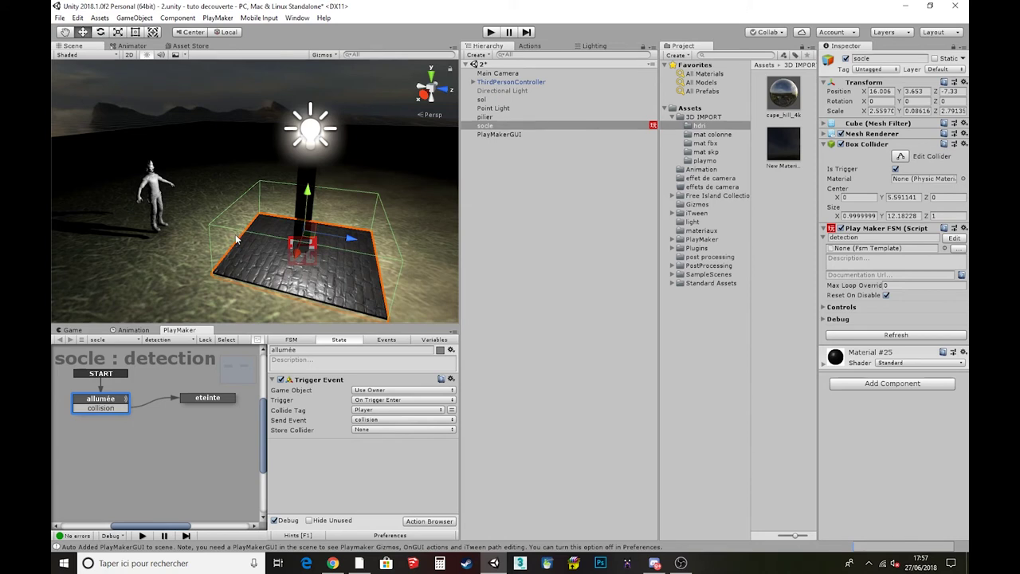
click(219, 398)
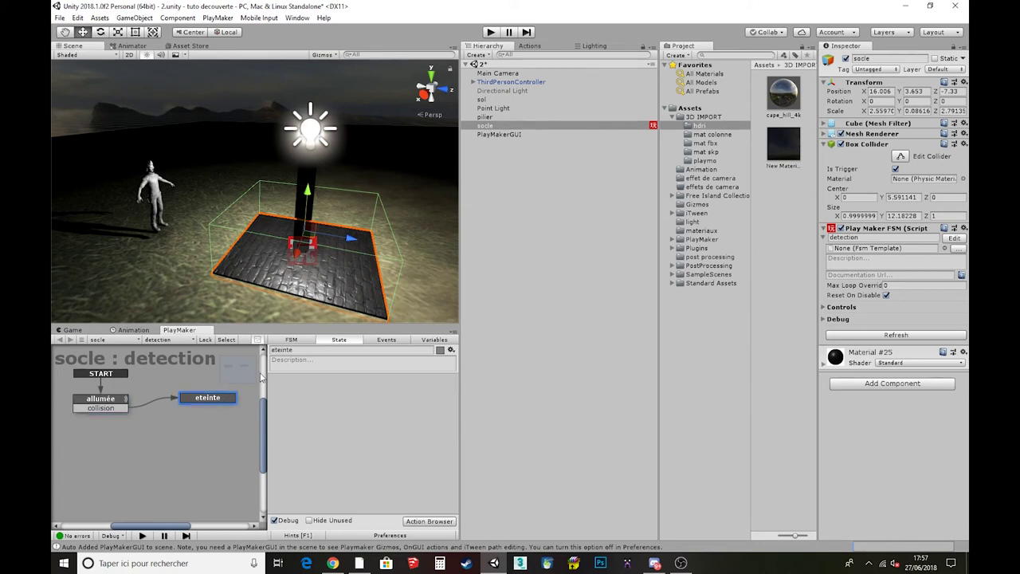
Step: Set the Game view to maximize on play and dock the FSM graph above it
click(74, 329)
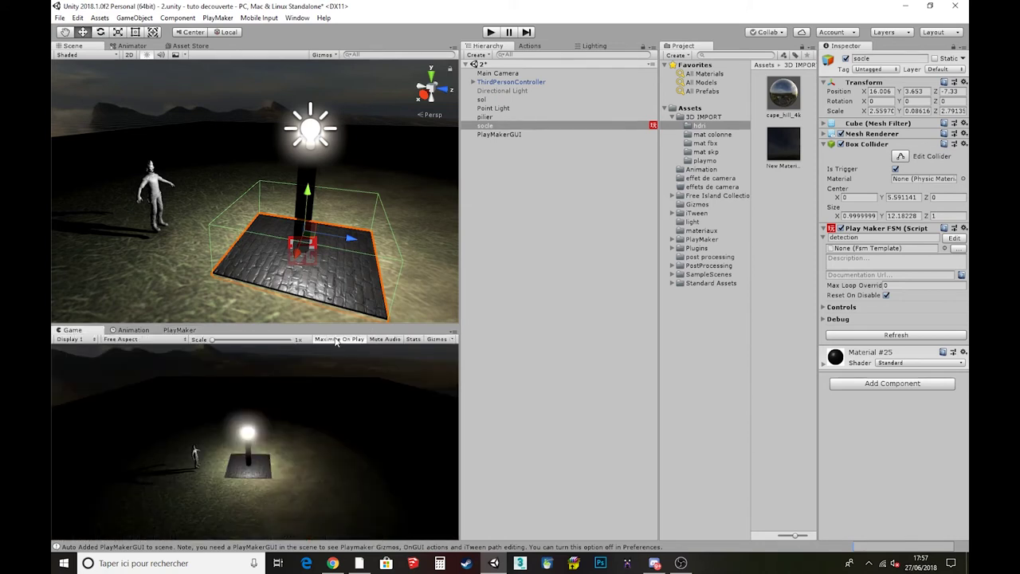
click(337, 341)
drag(177, 330, 185, 50)
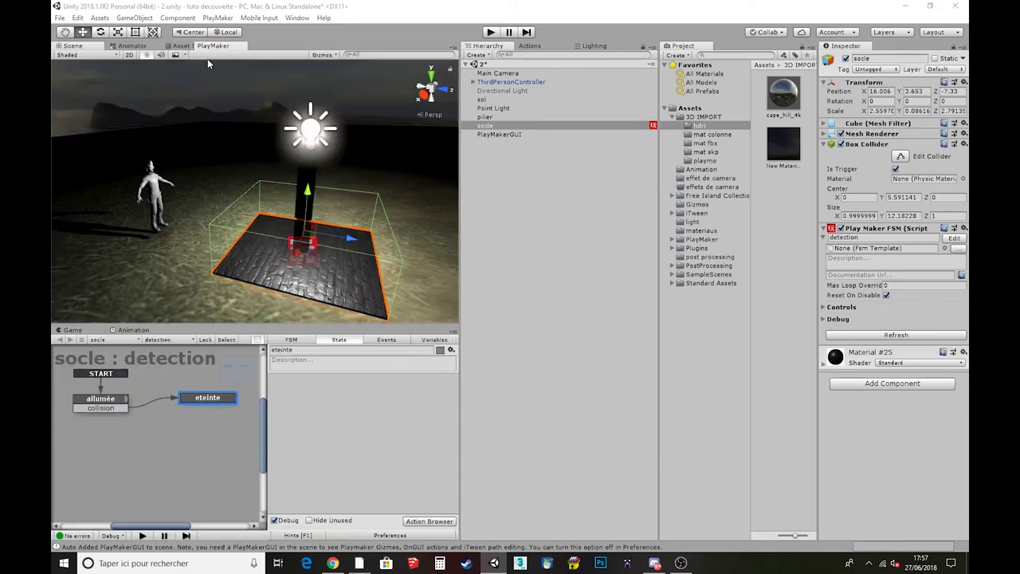
drag(187, 50, 263, 48)
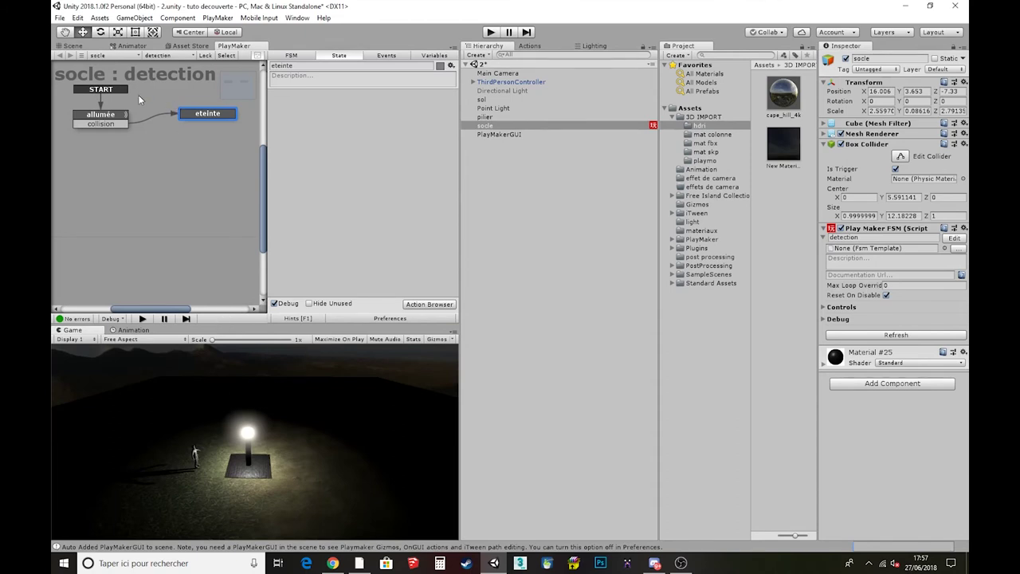
Step: Play-test by walking the player onto the socle, then stop and put the graph beside the Scene view
click(493, 32)
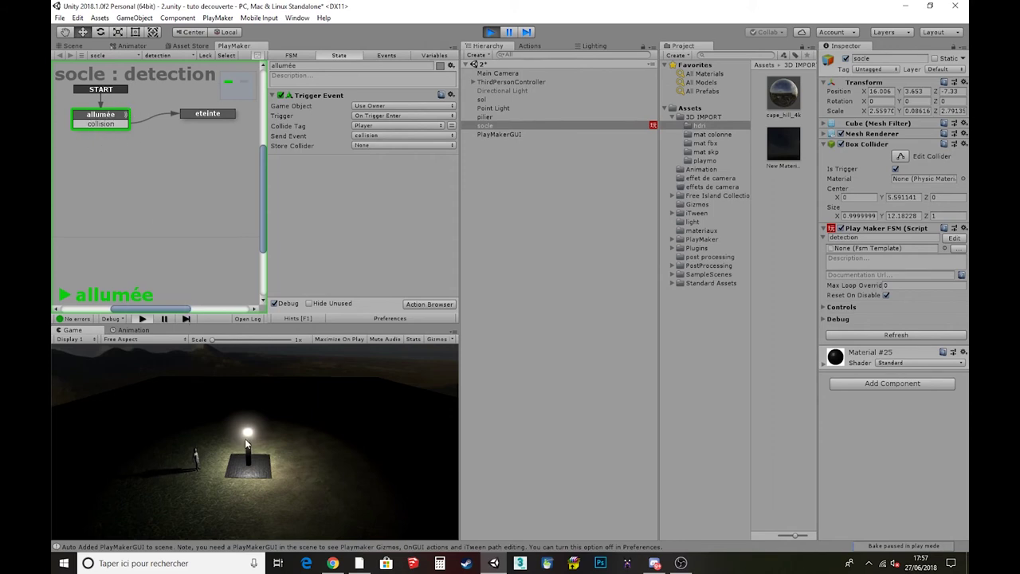
key(d)
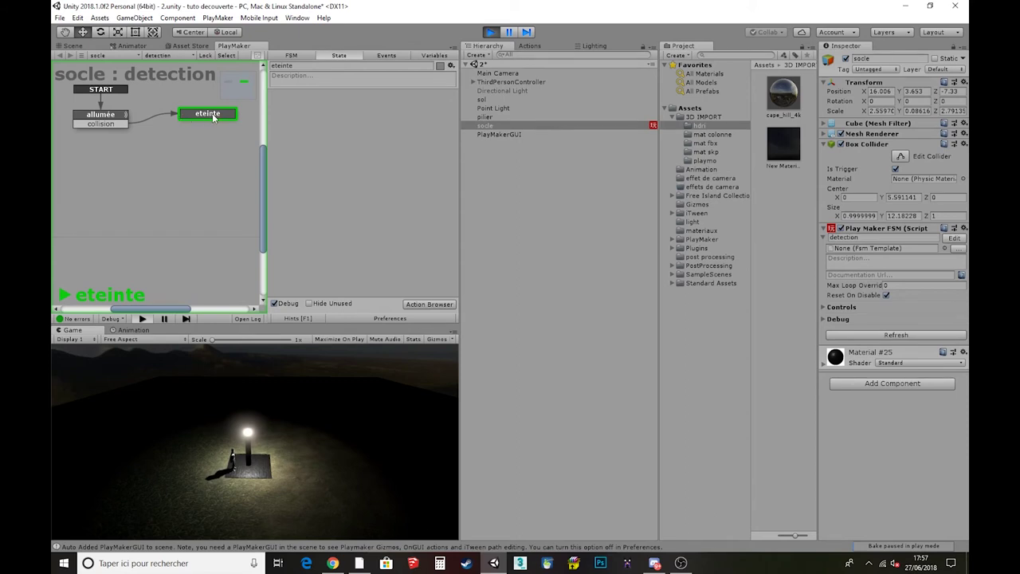
click(490, 32)
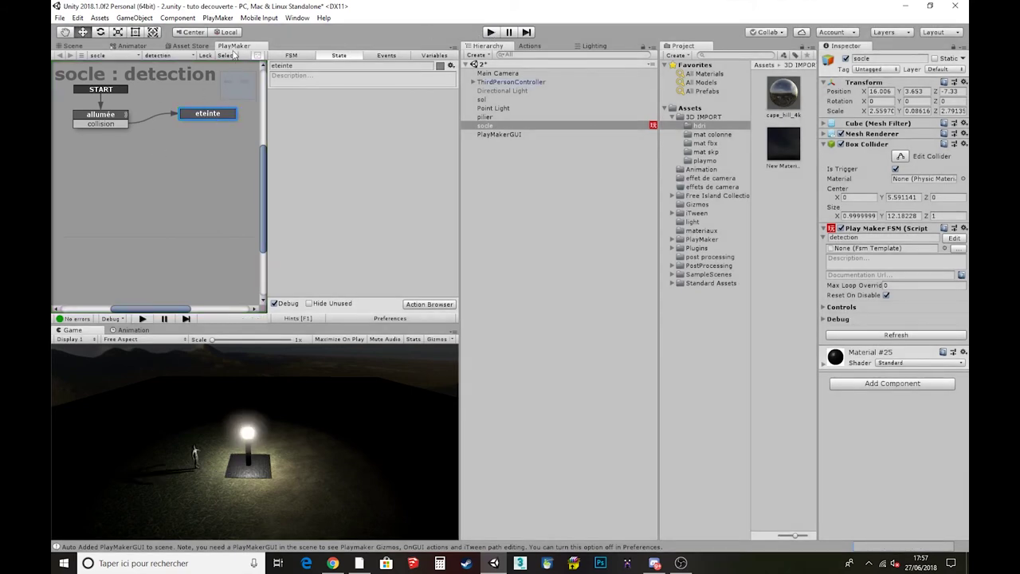
drag(235, 49, 180, 333)
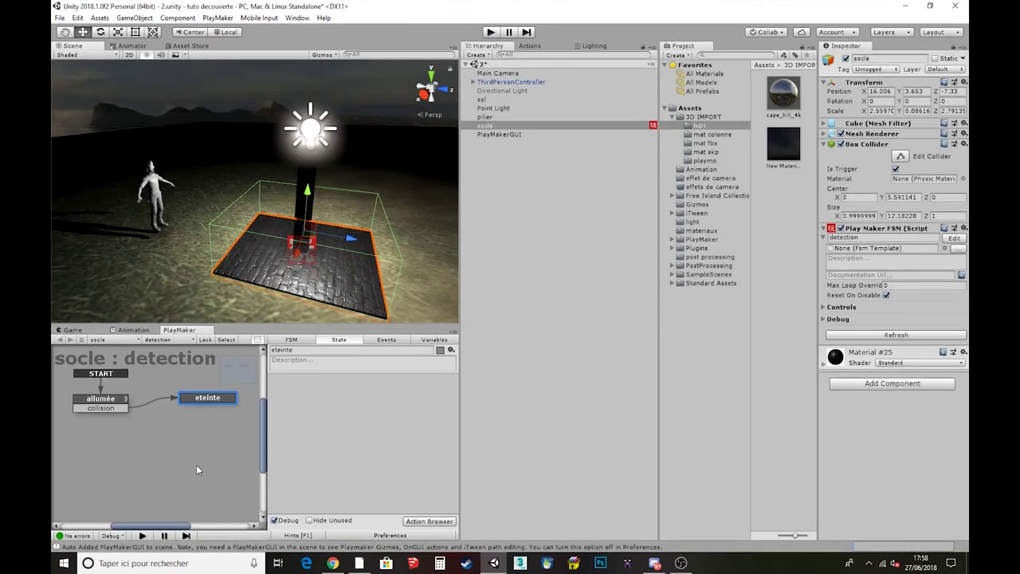
Step: Search 'gameobj' and add an Activate Game Object action to the eteinte state
drag(214, 399, 202, 393)
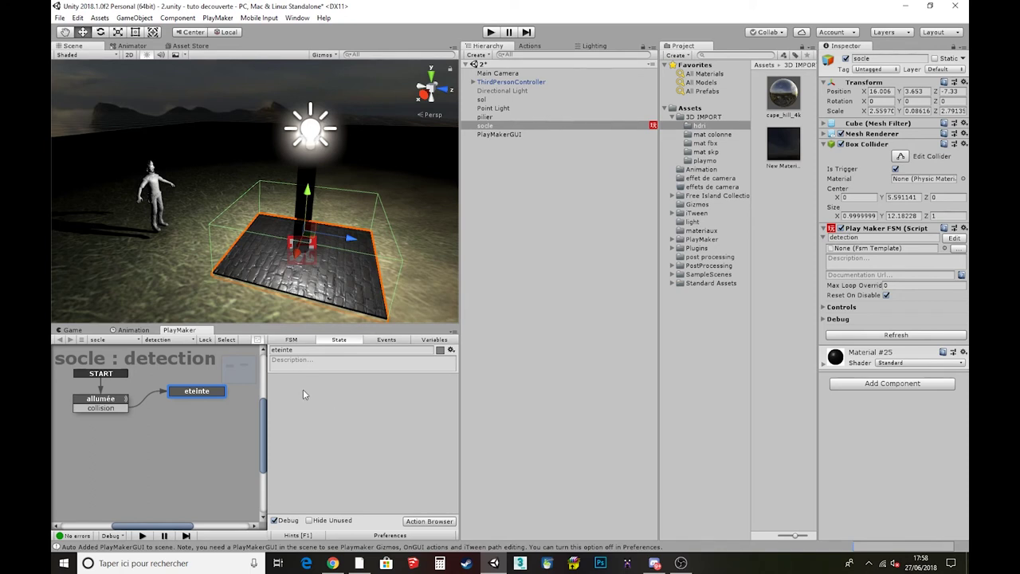
click(418, 522)
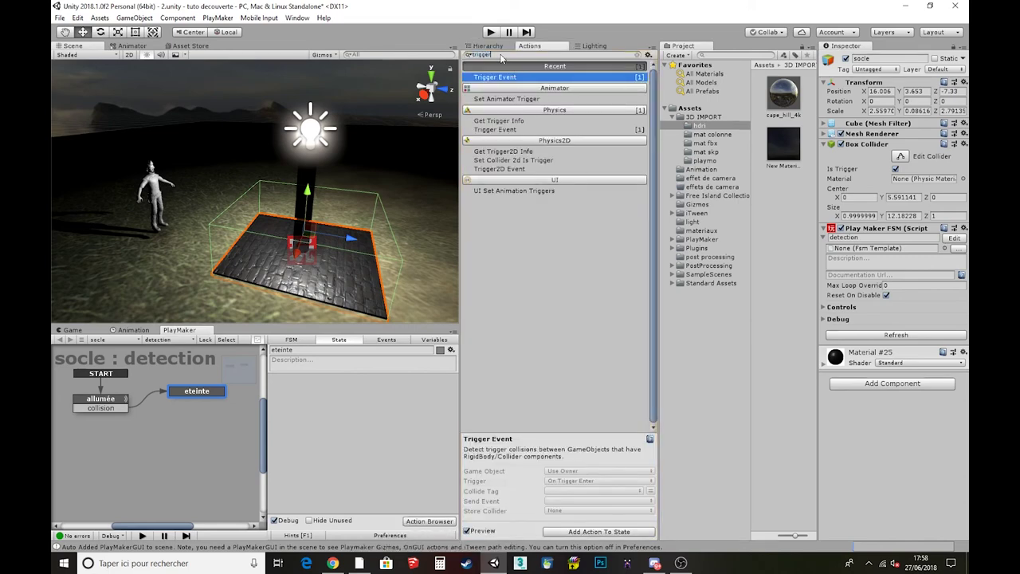
text(gameobj)
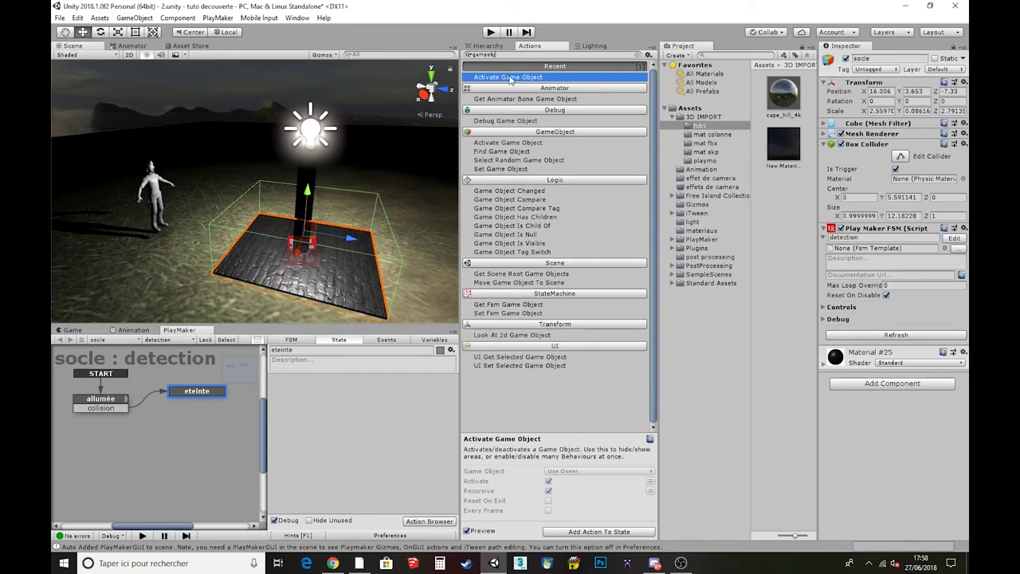
double_click(507, 143)
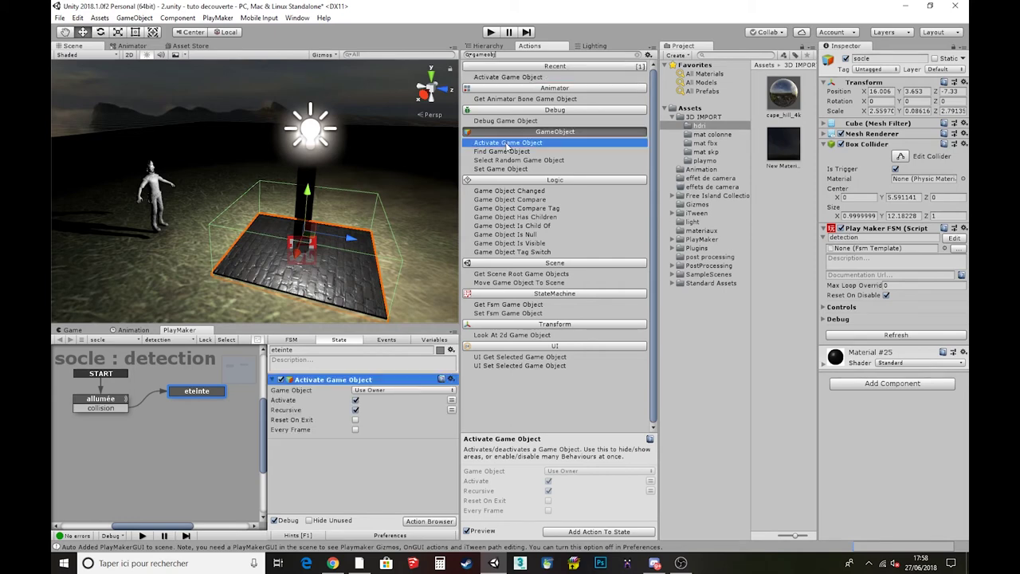
Step: Target Point Light as a specified Game Object and untick Activate to switch it off
click(382, 391)
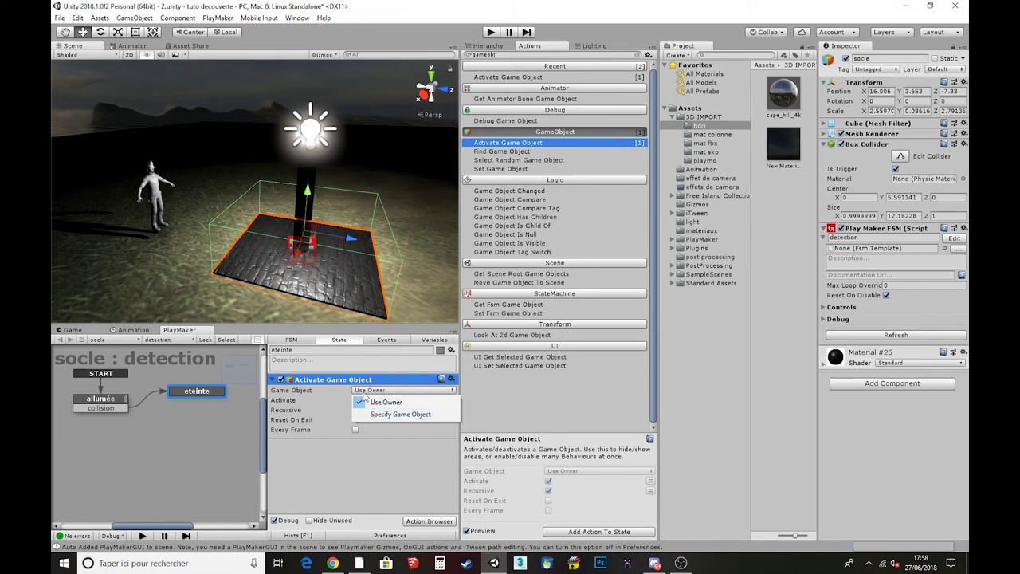
click(387, 414)
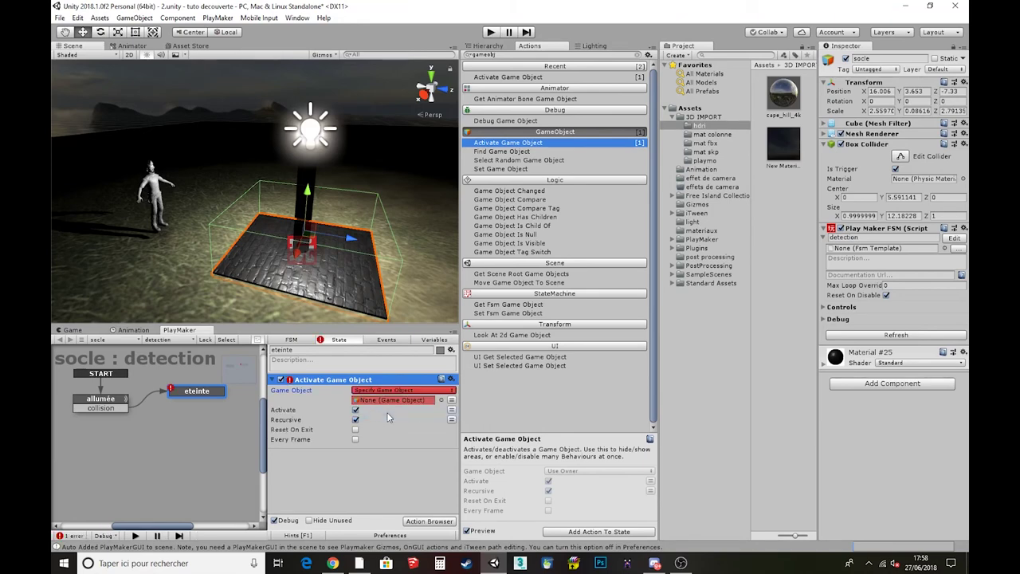
click(489, 46)
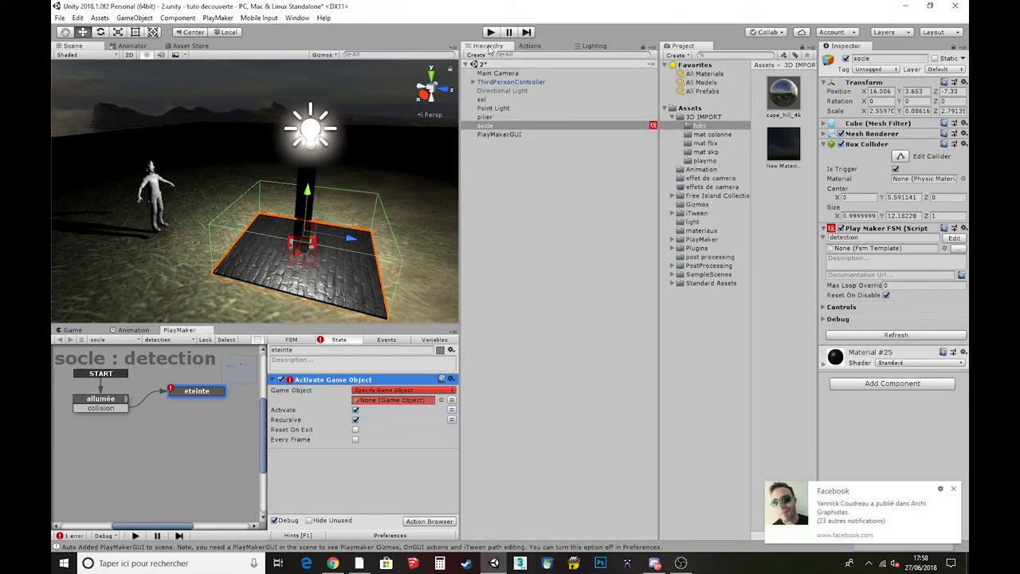
click(953, 488)
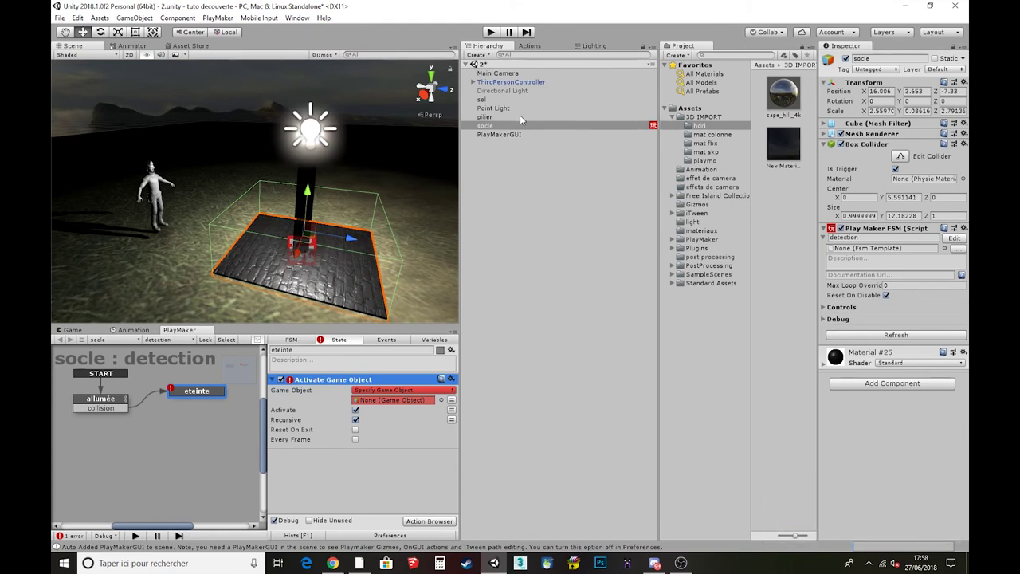
mouse_move(493, 108)
mouse_down()
mouse_move(420, 172)
mouse_move(369, 406)
mouse_up()
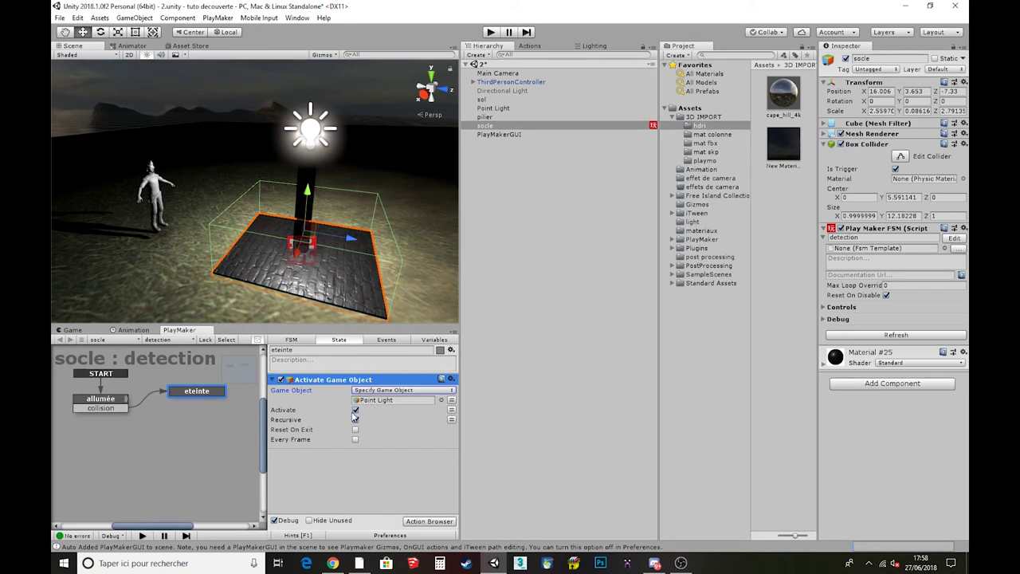
click(355, 410)
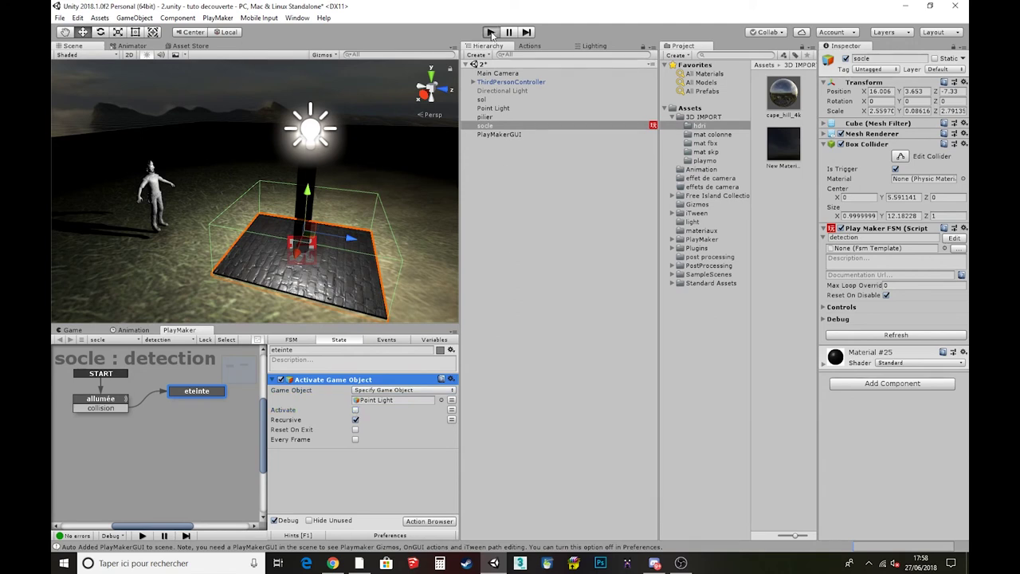
click(491, 33)
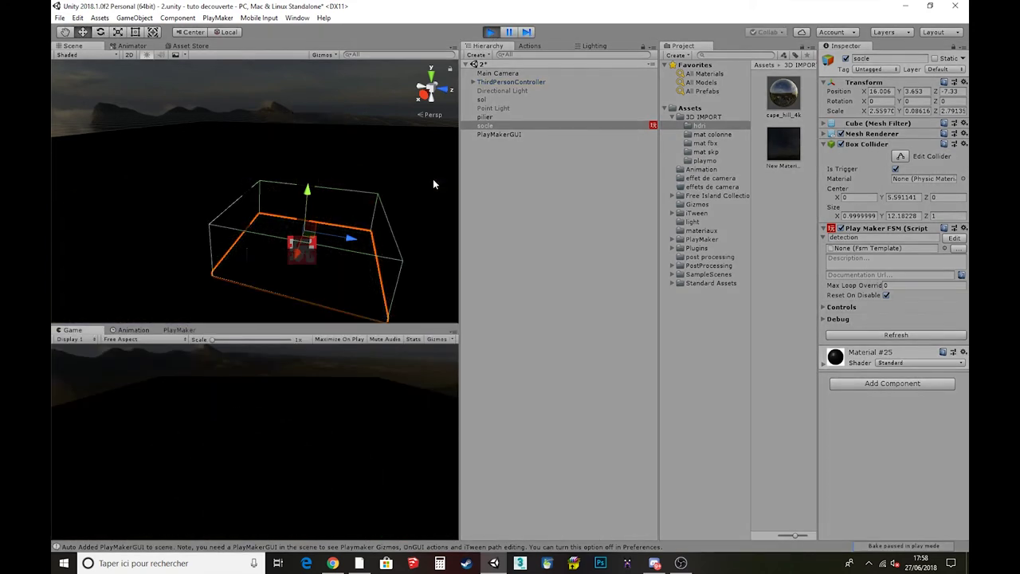
click(491, 33)
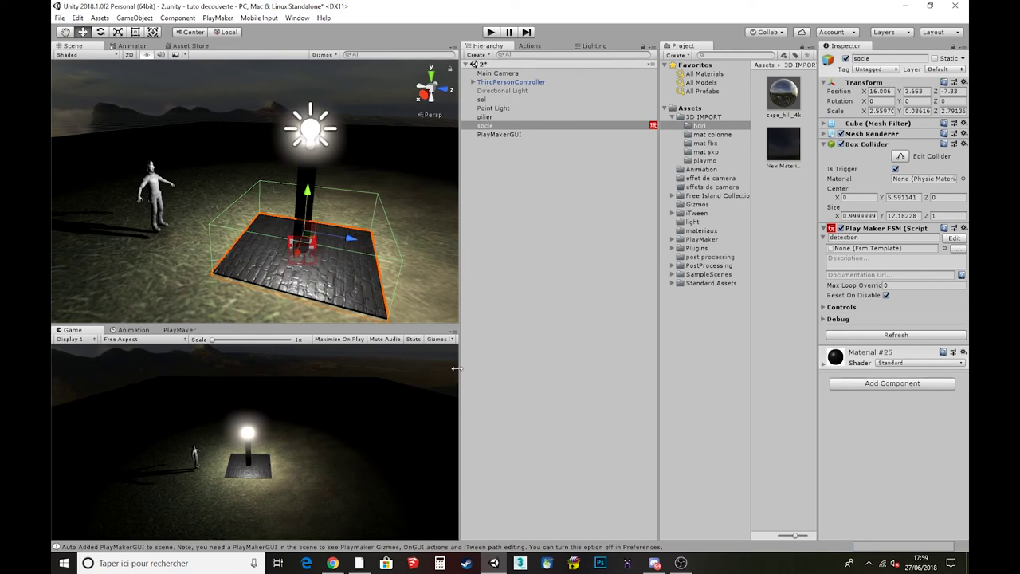
click(181, 332)
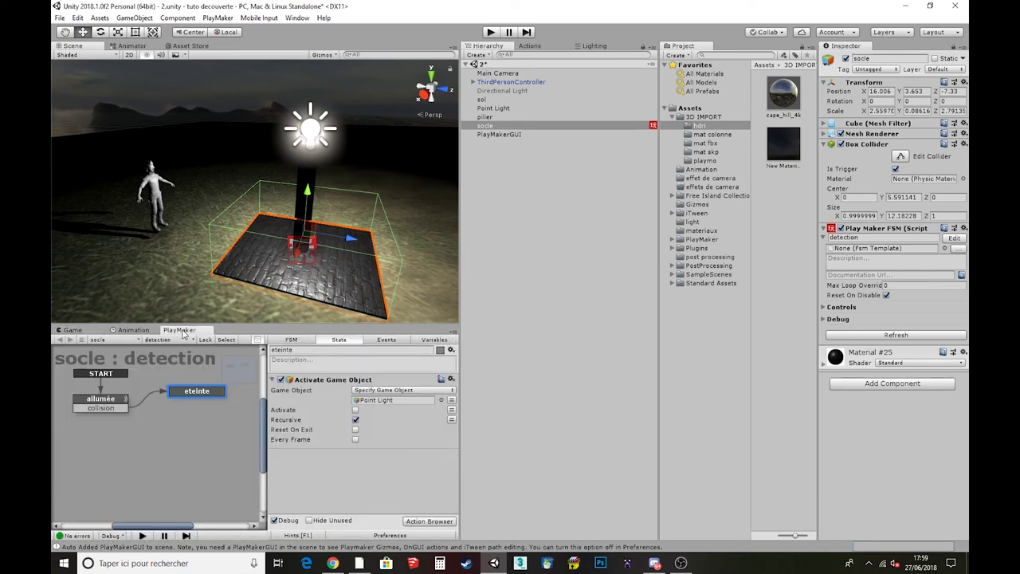
Step: Collapse Deactivate Point Light and add a Trigger Event action to eteinte via a 'tri' search
click(273, 380)
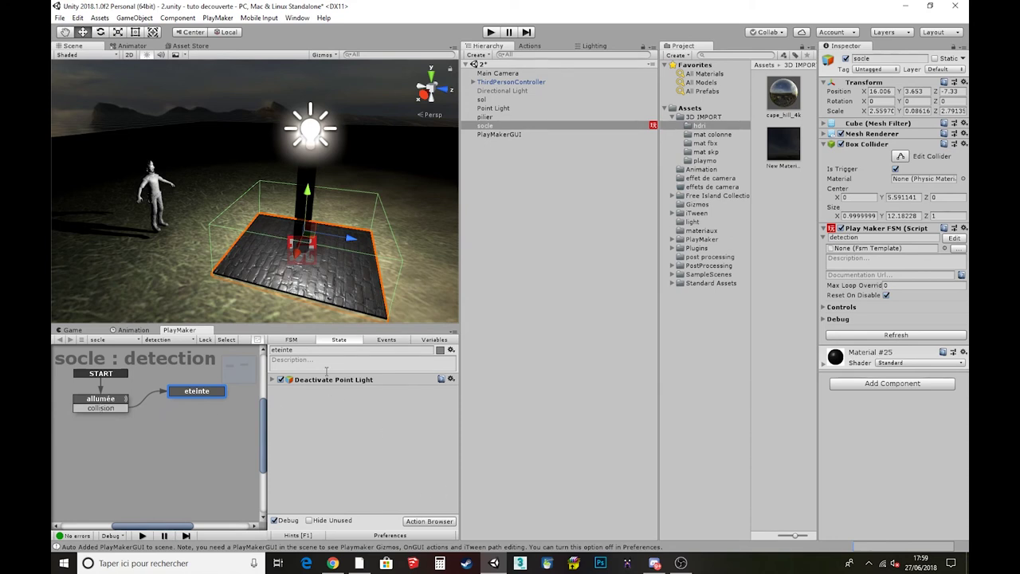
click(426, 522)
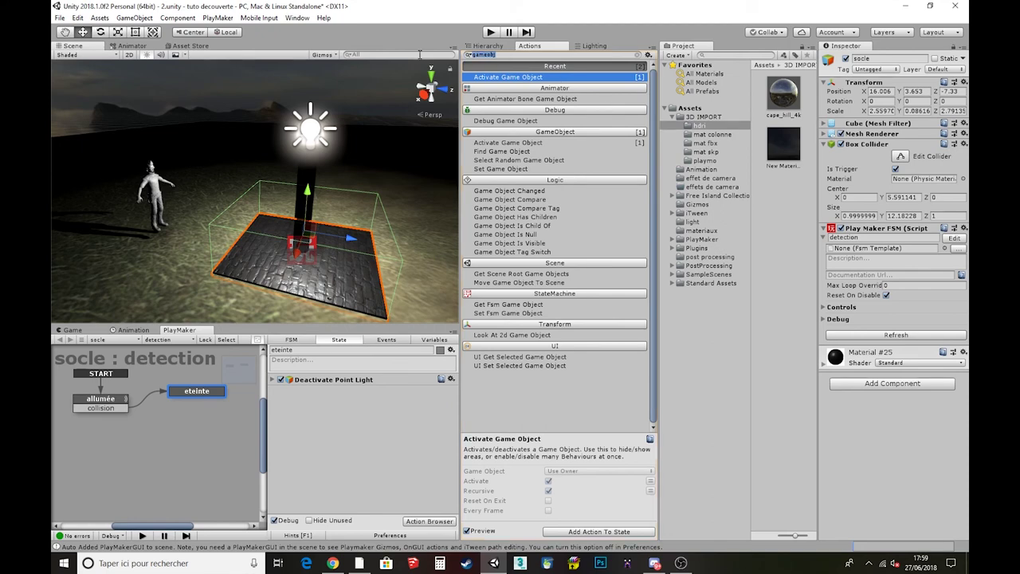
text(tri)
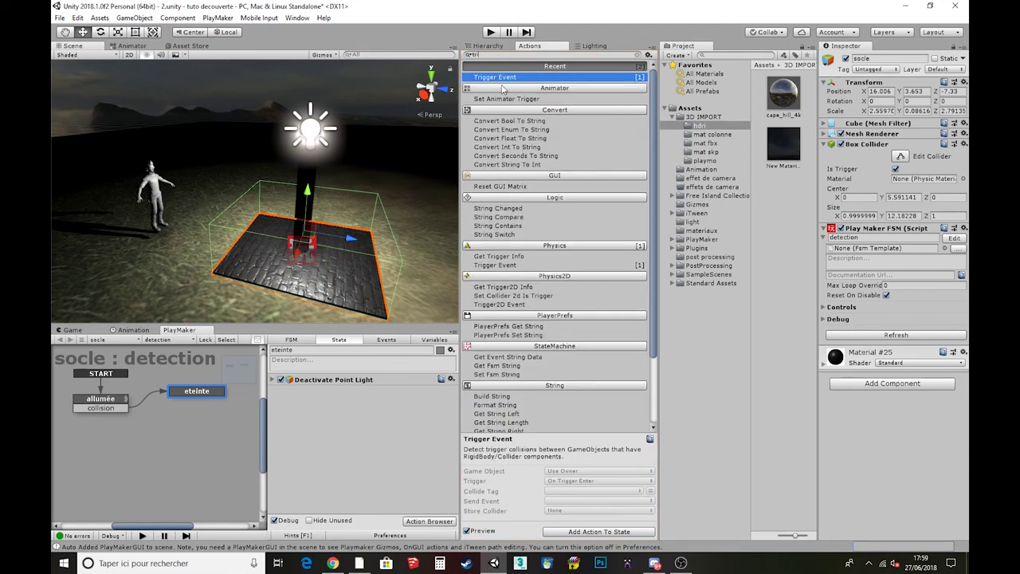
double_click(503, 77)
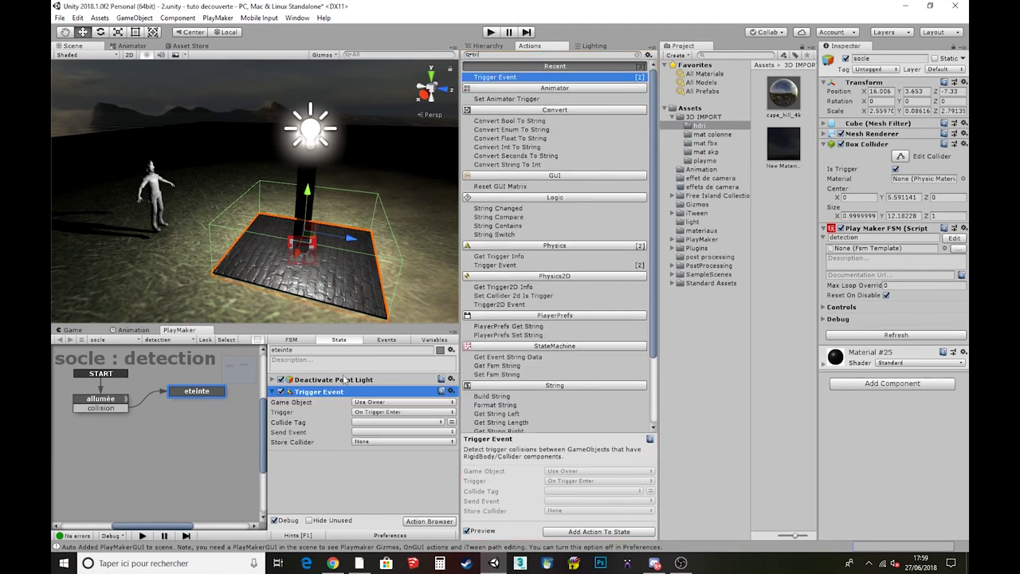
Step: Set the trigger to On Trigger Exit with Collide Tag Player, and begin a new FSM event
click(369, 413)
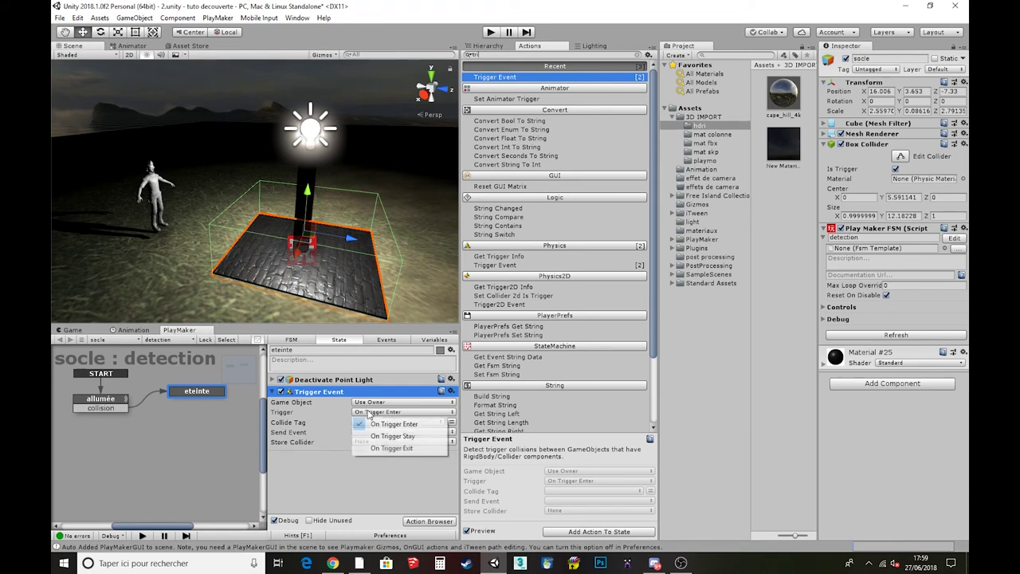
click(404, 448)
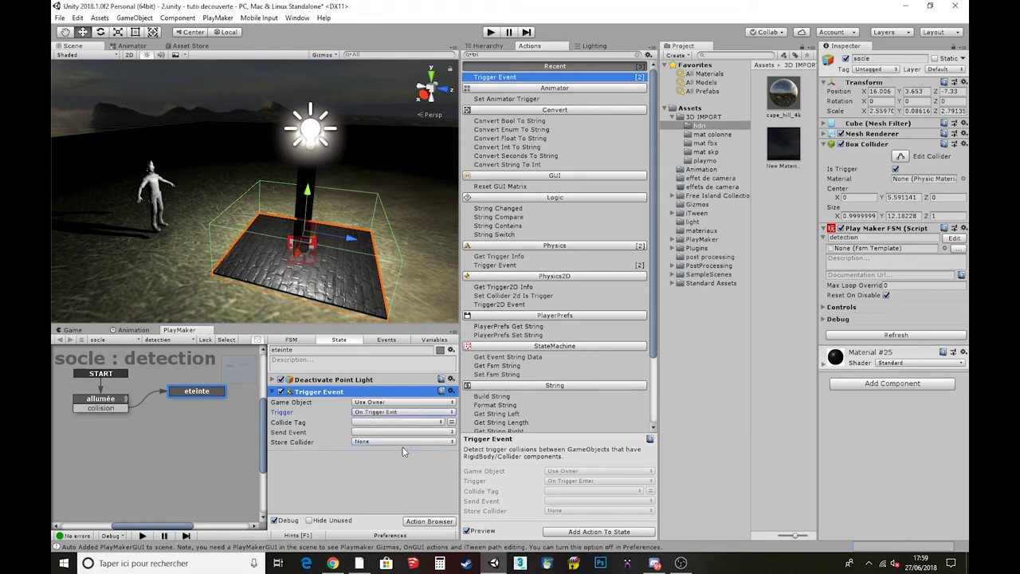
click(371, 423)
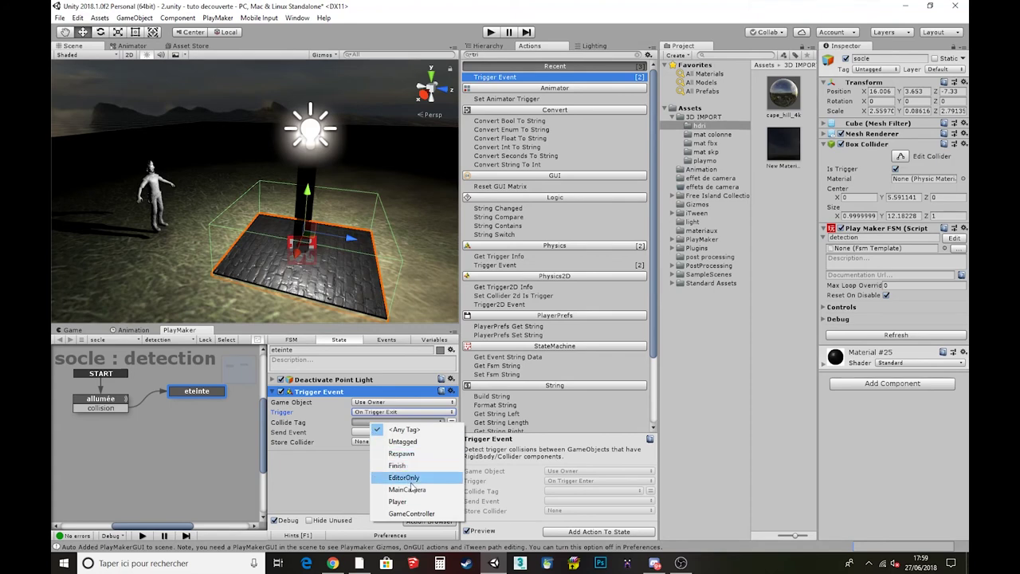
click(392, 501)
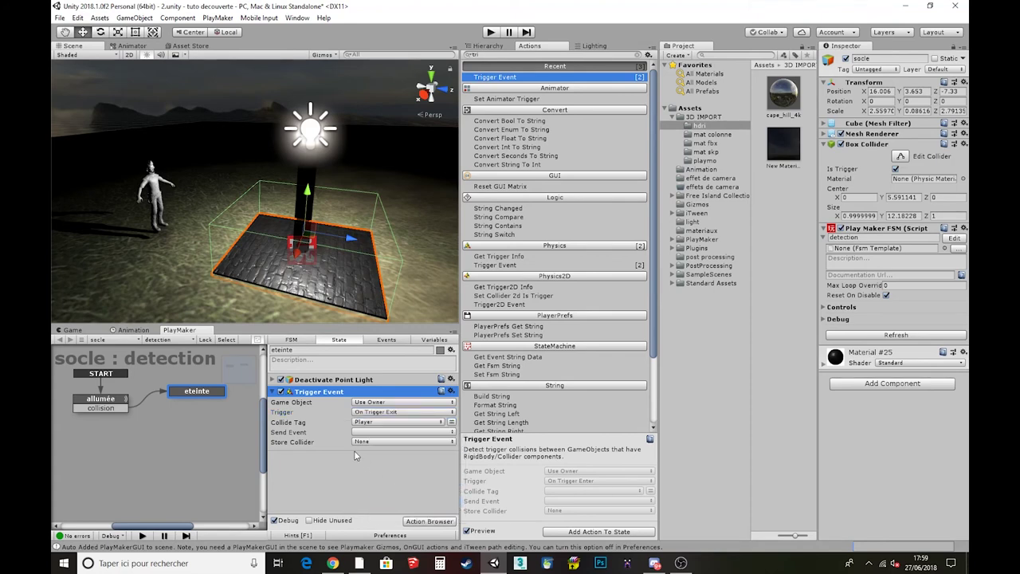
click(380, 340)
click(340, 510)
text(sortir)
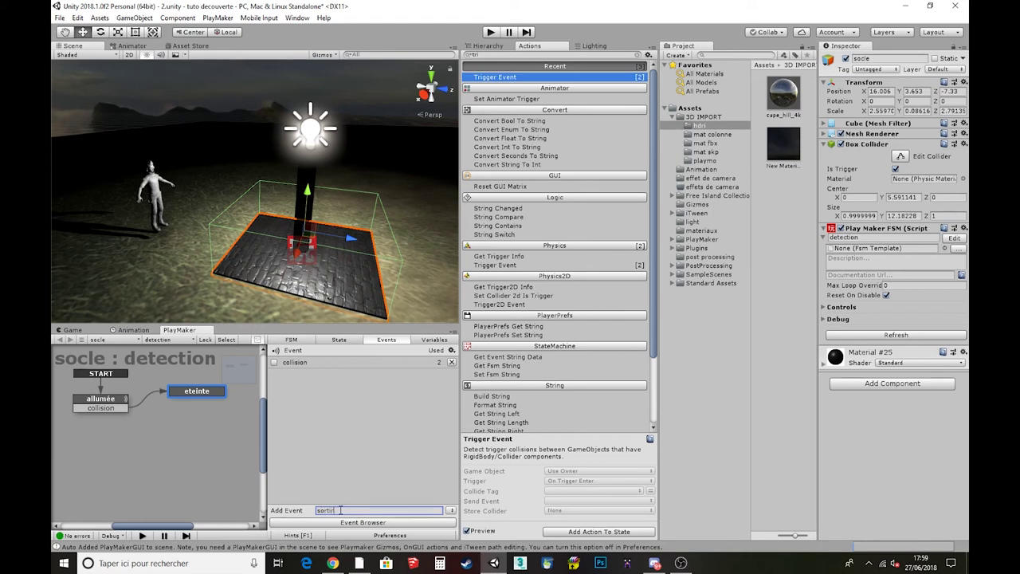
Step: Create the sortir event and add a sortir transition from eteinte back to allumée
key(Return)
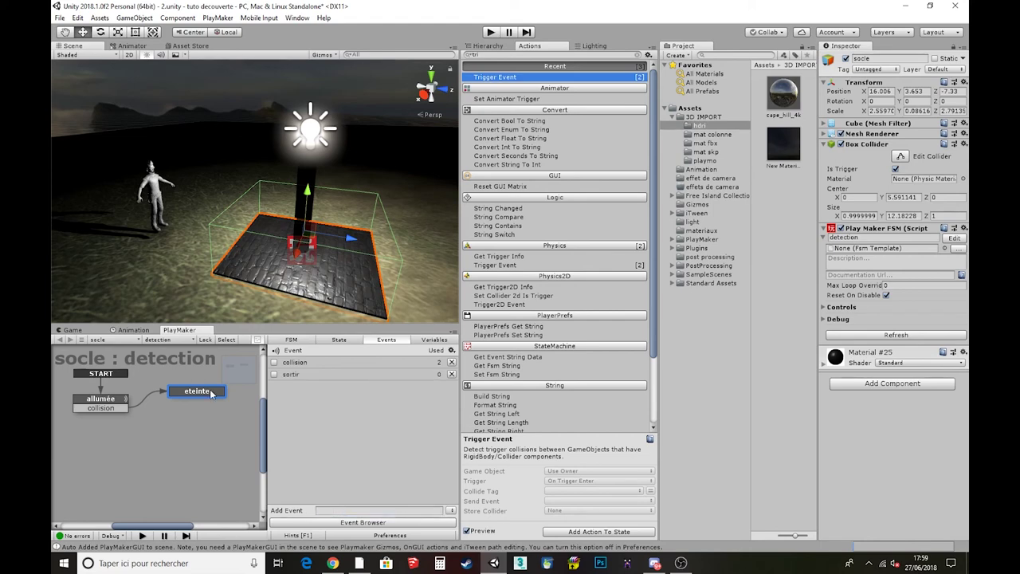
click(338, 341)
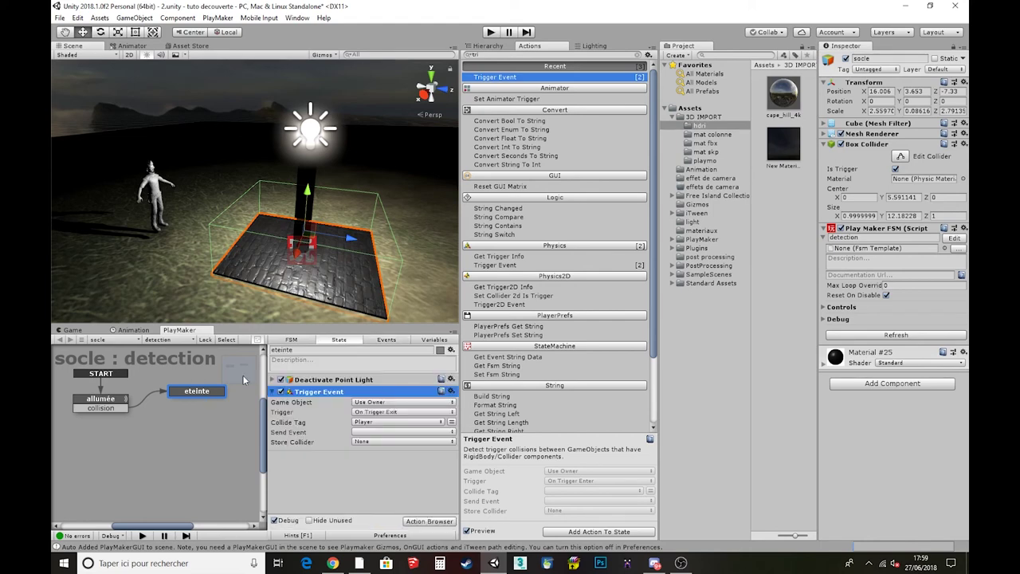
right_click(199, 390)
mouse_move(233, 394)
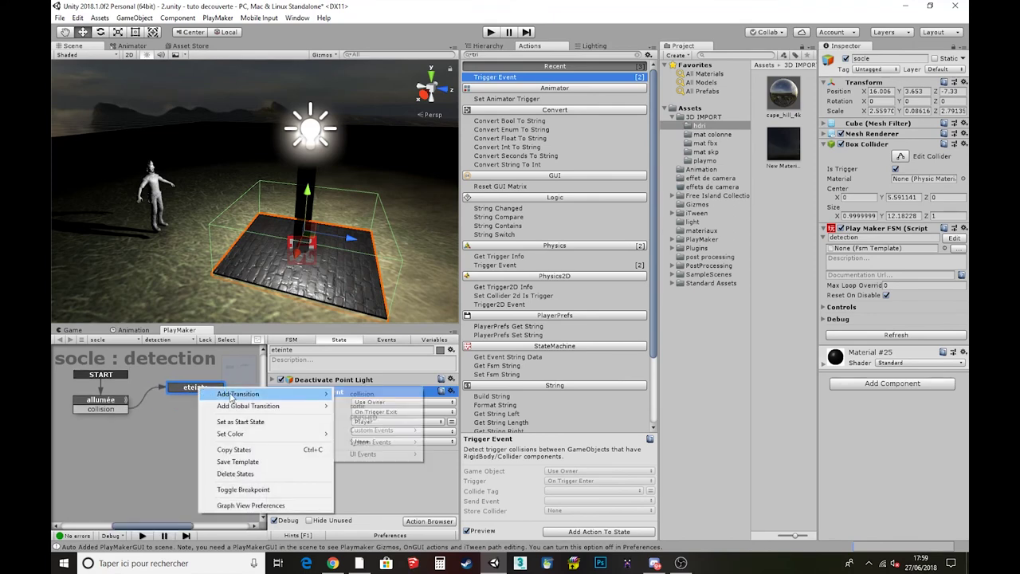
click(368, 406)
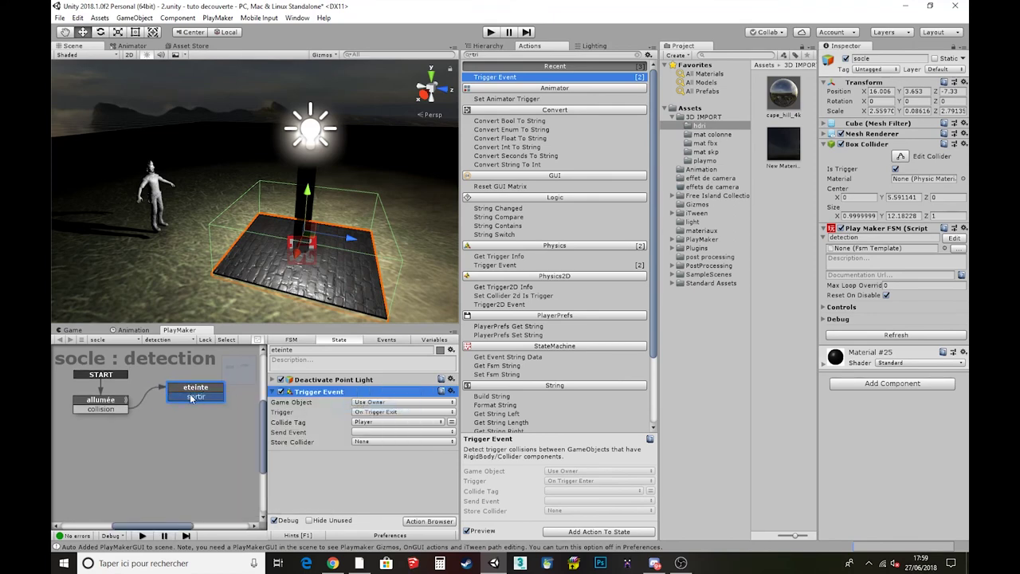
drag(195, 396, 121, 407)
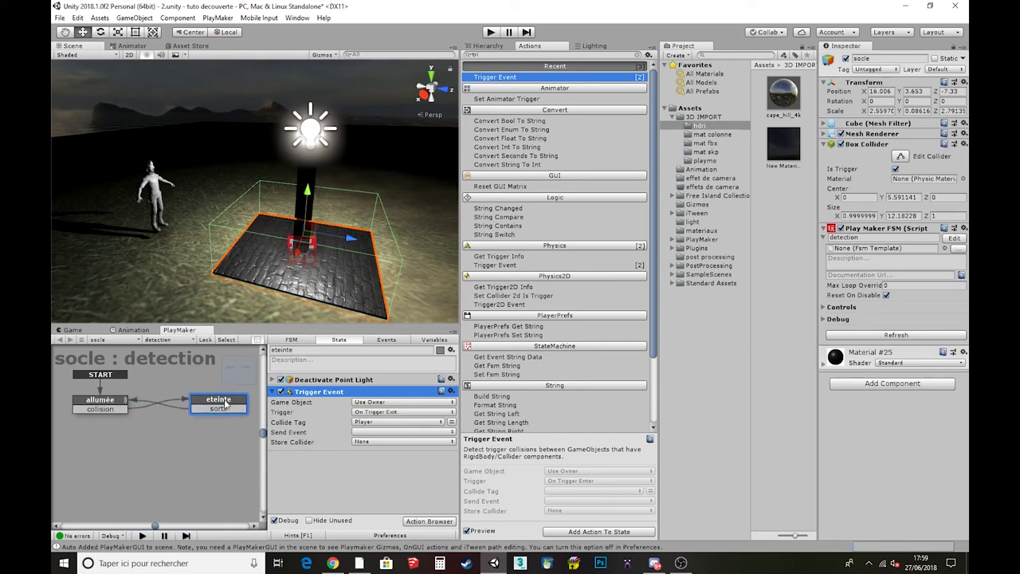
drag(211, 391, 236, 402)
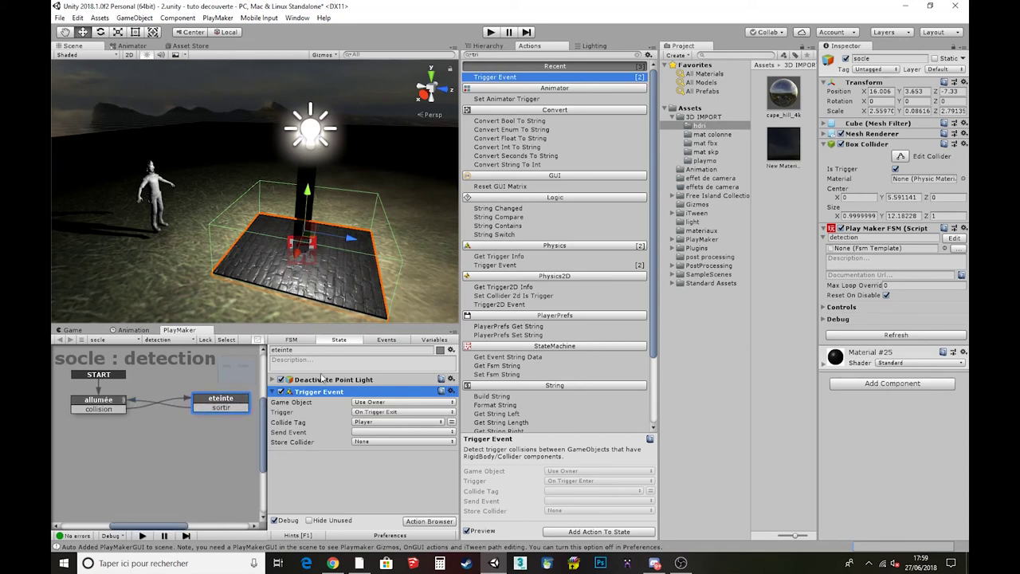
Step: Make eteinte's On Trigger Exit Trigger Event send the sortir event
click(356, 433)
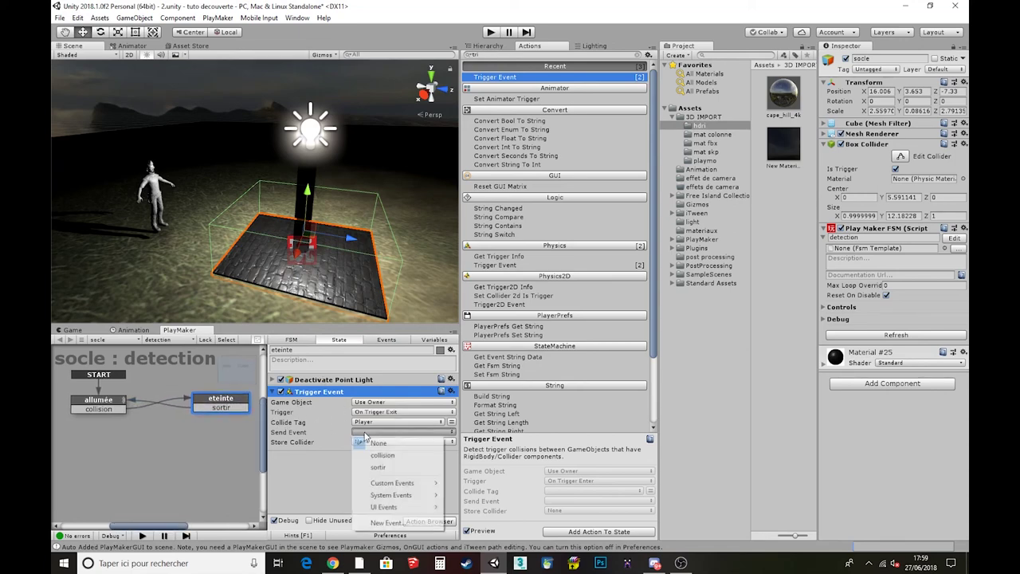
click(378, 468)
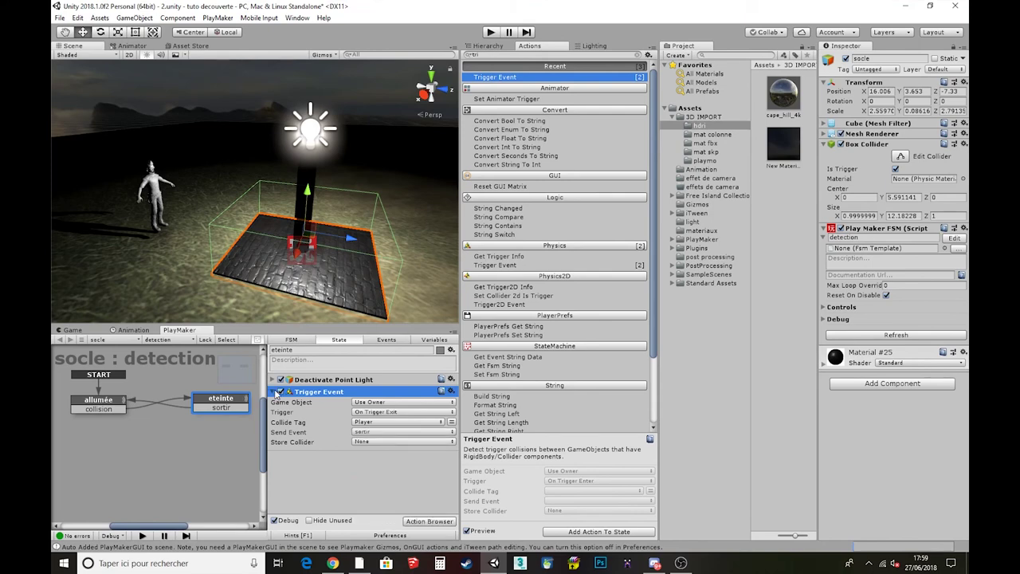
click(273, 391)
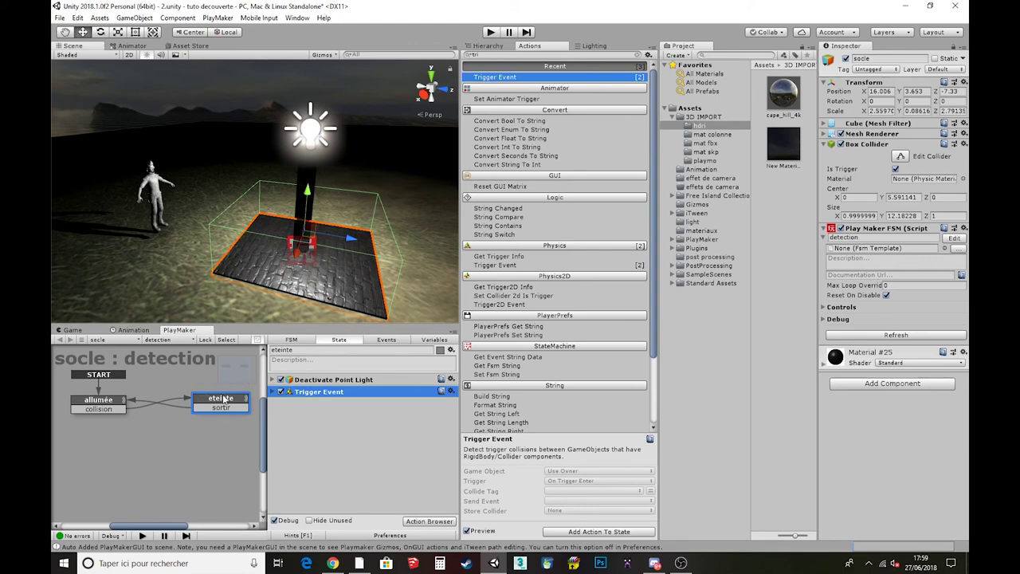
Step: Review the allumée and eteinte states' actions, collapsing allumée's Trigger Event
click(107, 401)
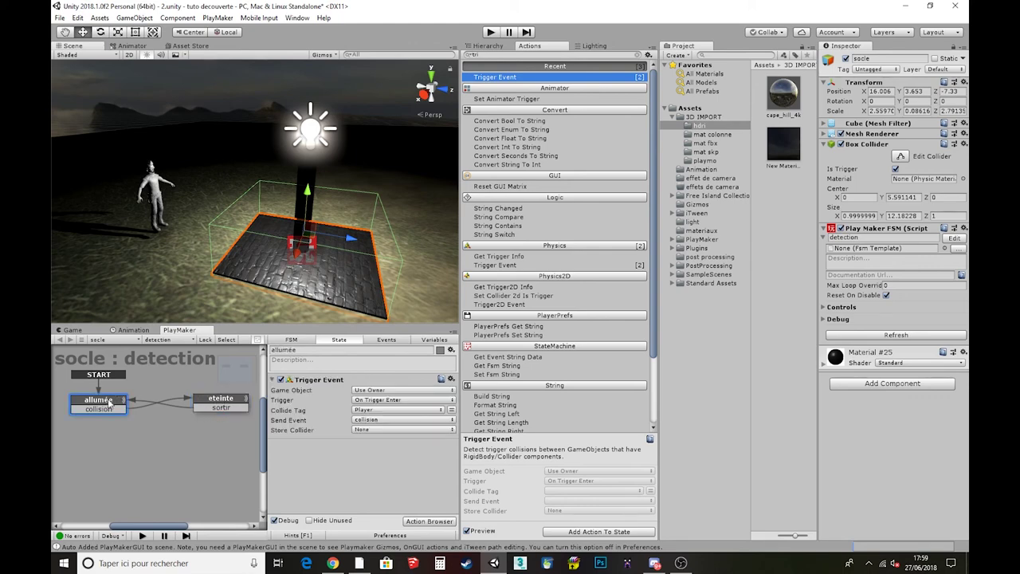
click(272, 380)
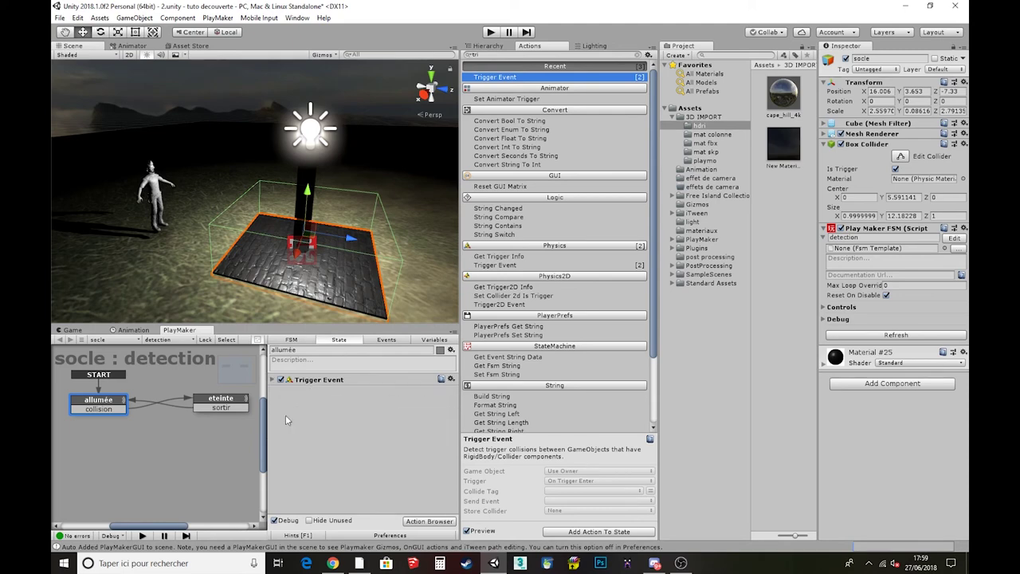
click(216, 400)
click(104, 406)
Step: Play-test the light switching with the FSM graph moved to the upper panel, then stop
click(491, 33)
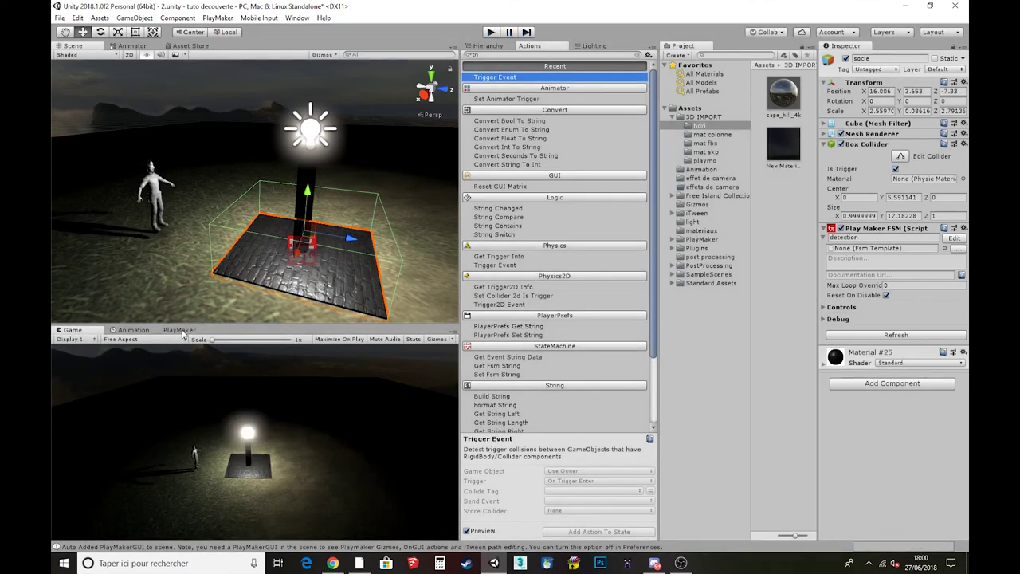
drag(180, 329, 198, 46)
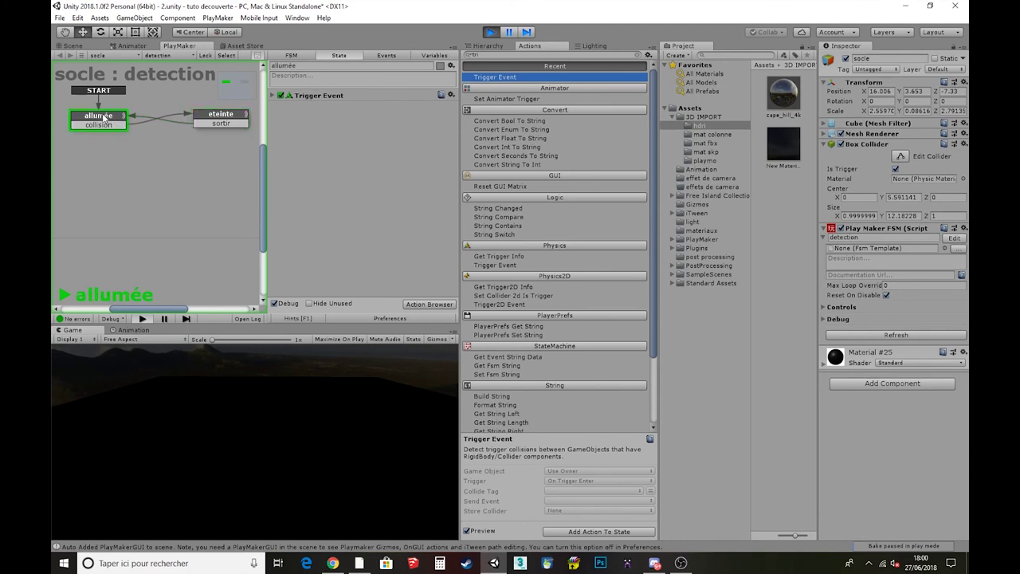
click(490, 32)
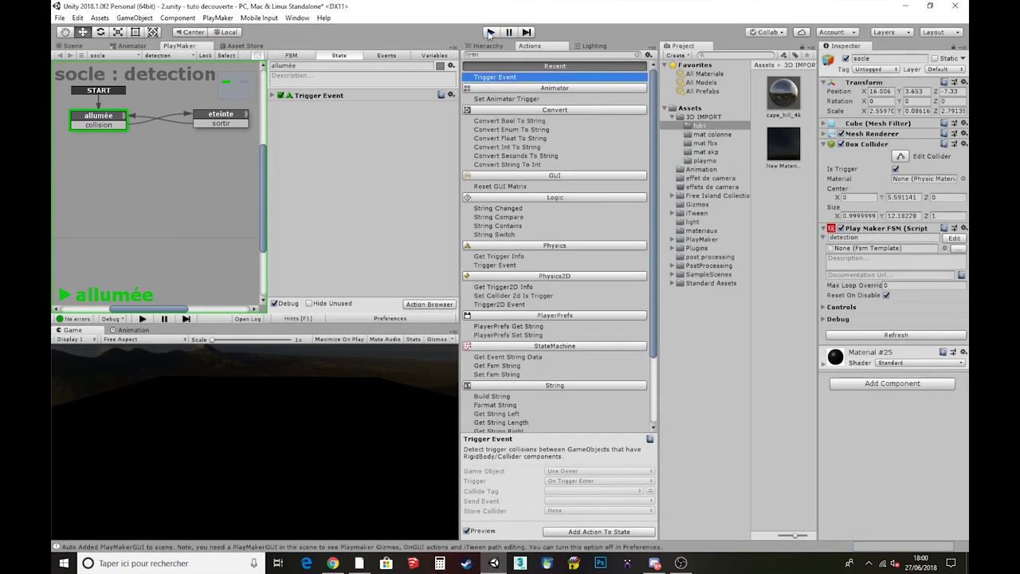
click(245, 116)
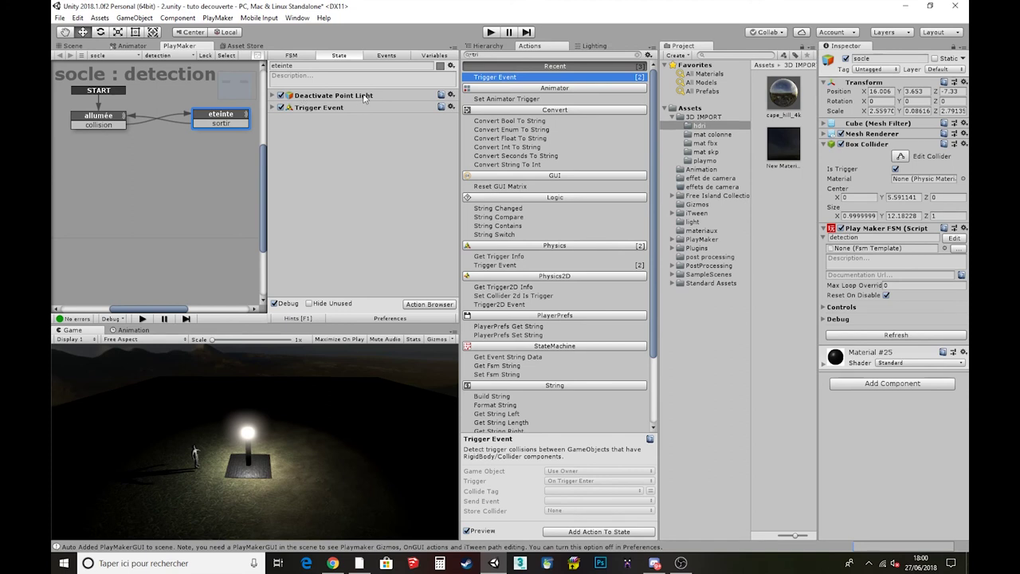
Step: Copy Deactivate Point Light from eteinte and paste it before allumée's Trigger Event
click(453, 95)
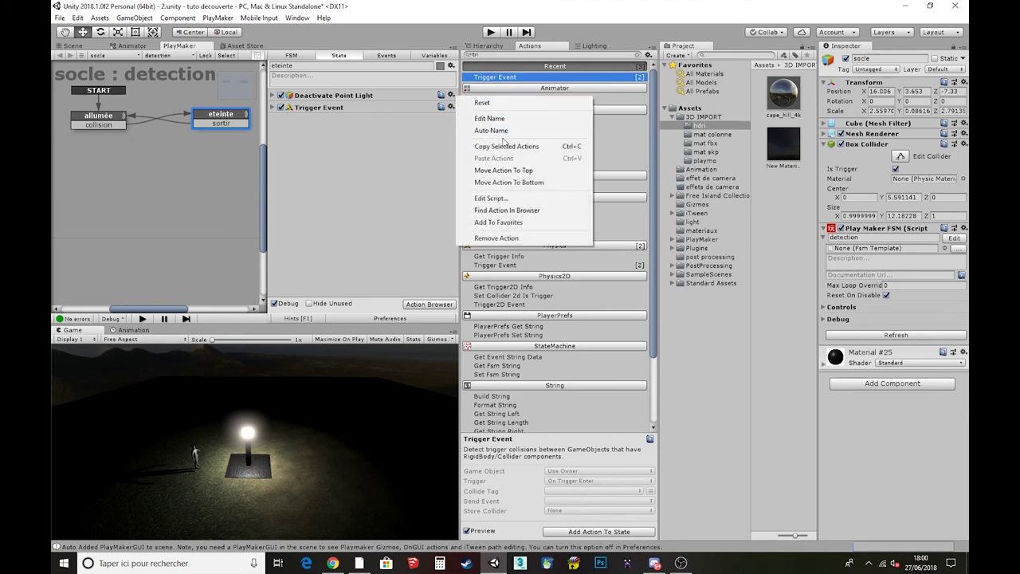
click(506, 147)
click(98, 119)
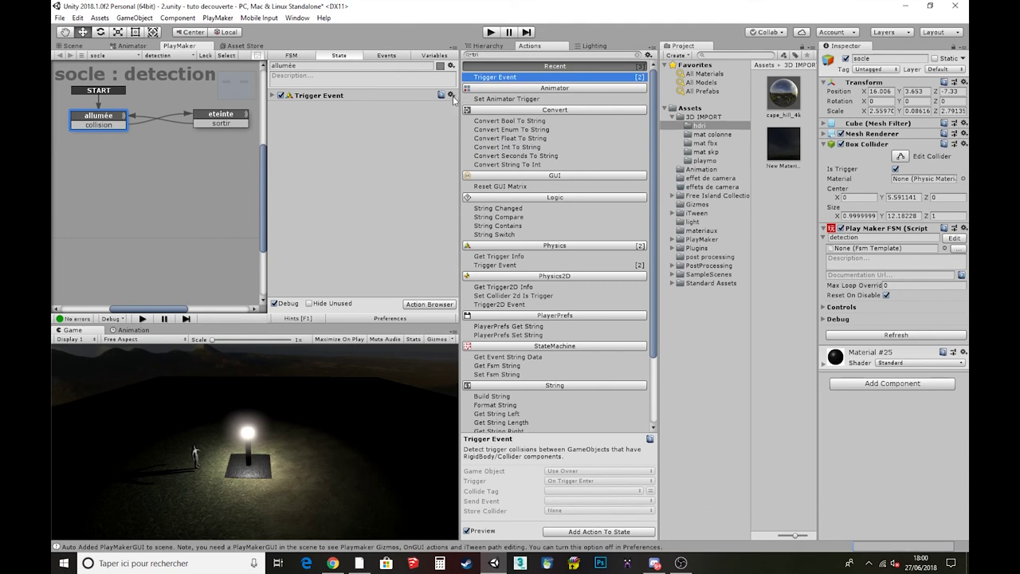
click(451, 96)
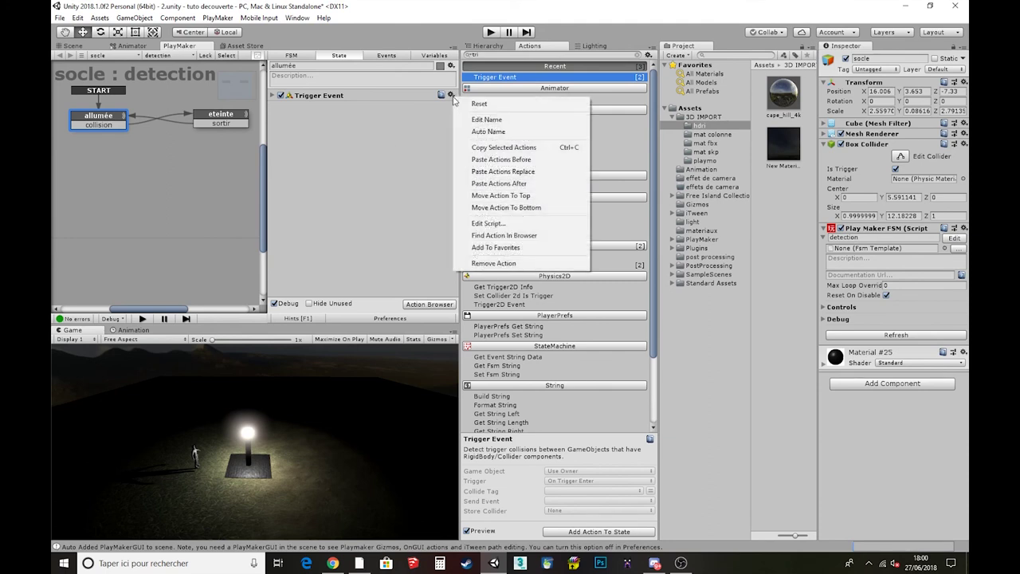
click(500, 160)
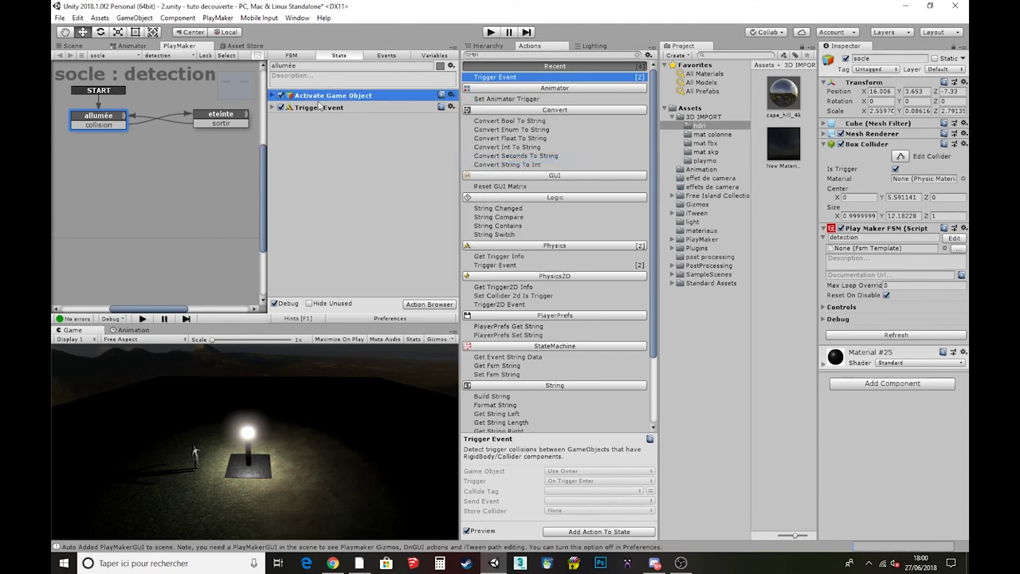
Step: Tick Activate so the pasted action turns Point Light on, then start a Play test
click(272, 96)
click(355, 126)
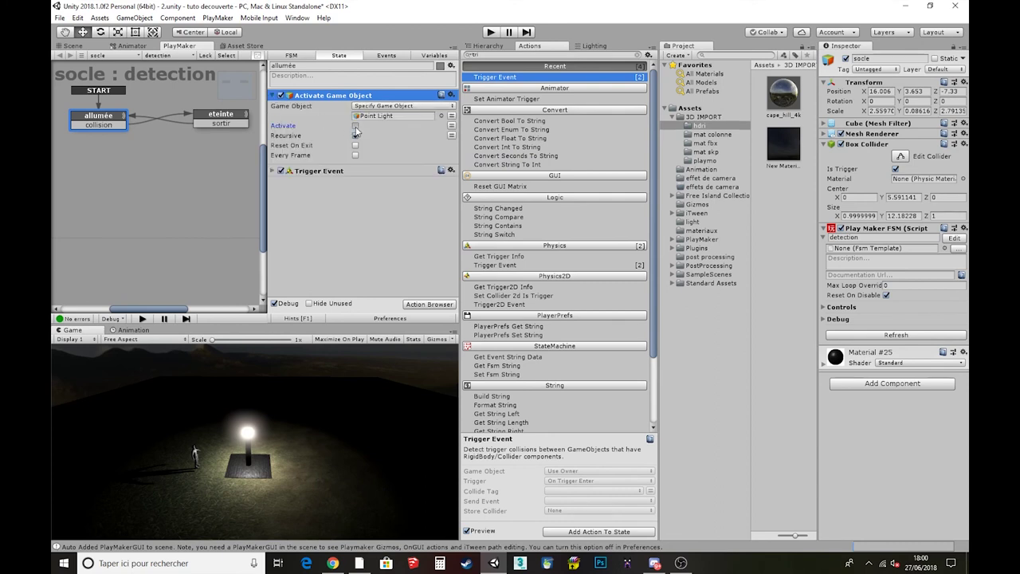
click(272, 95)
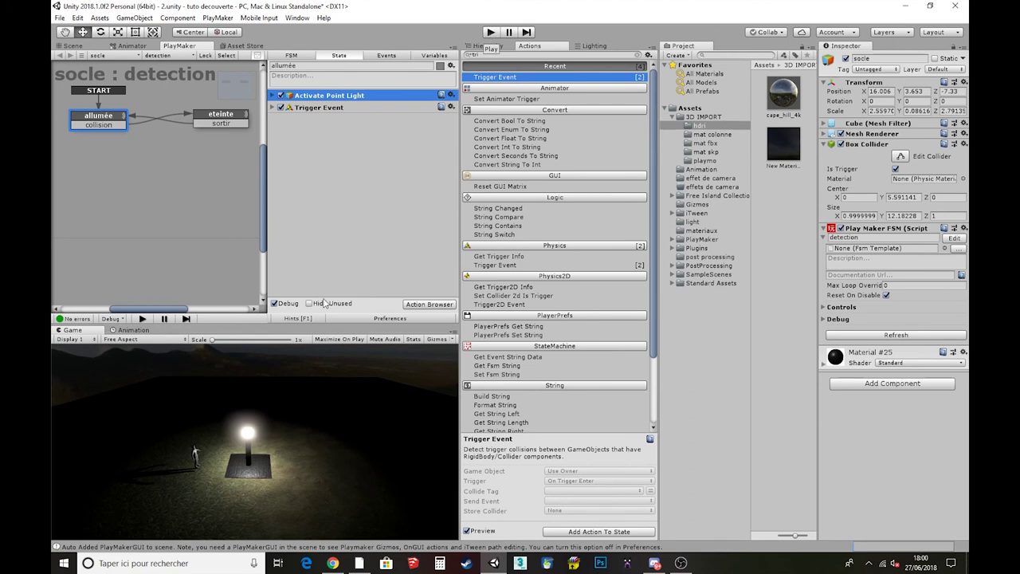
click(490, 33)
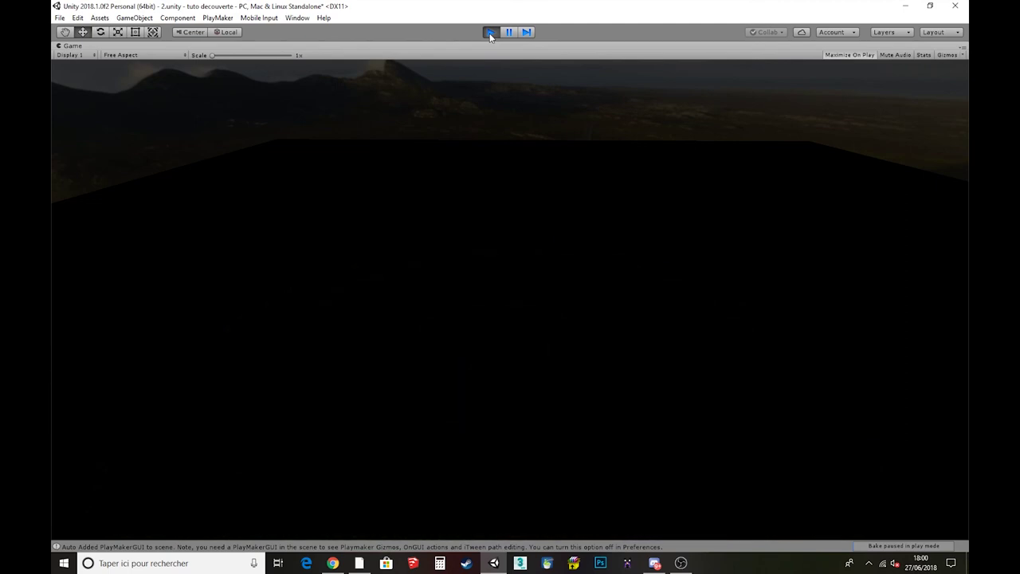
Step: Stop the play test to return to the editor with the lamp lit
click(490, 34)
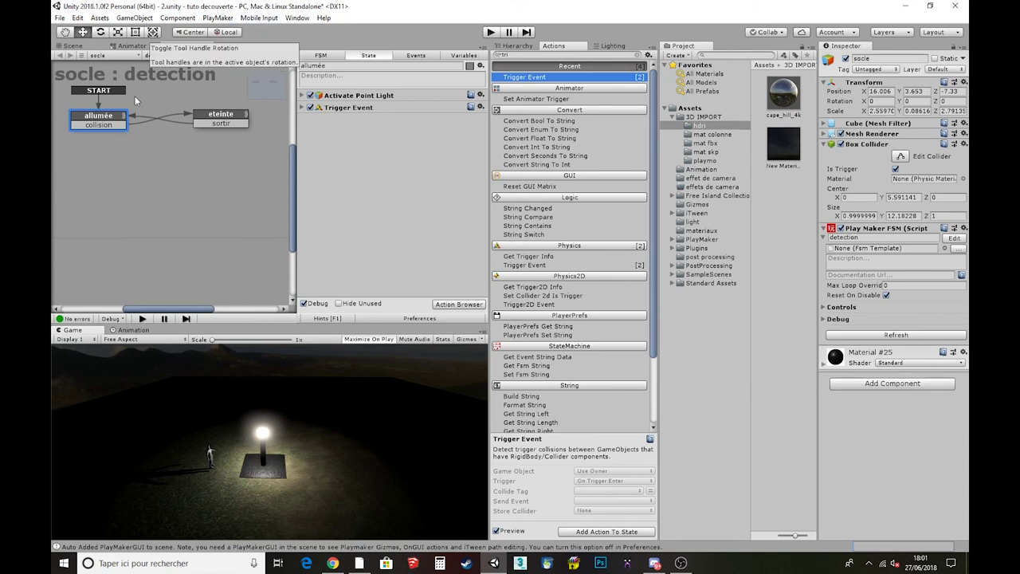
click(236, 114)
drag(236, 114, 222, 116)
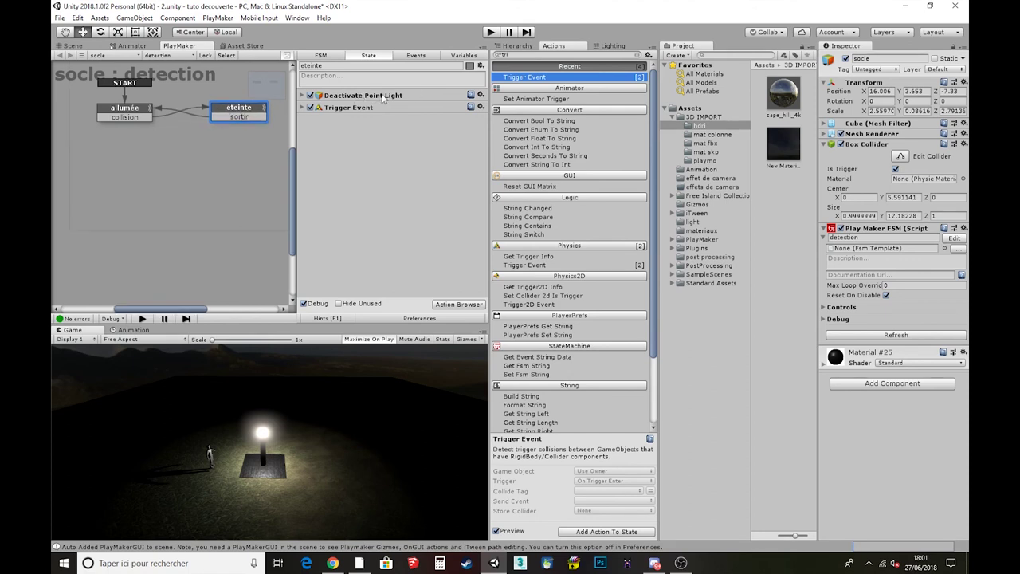
click(348, 96)
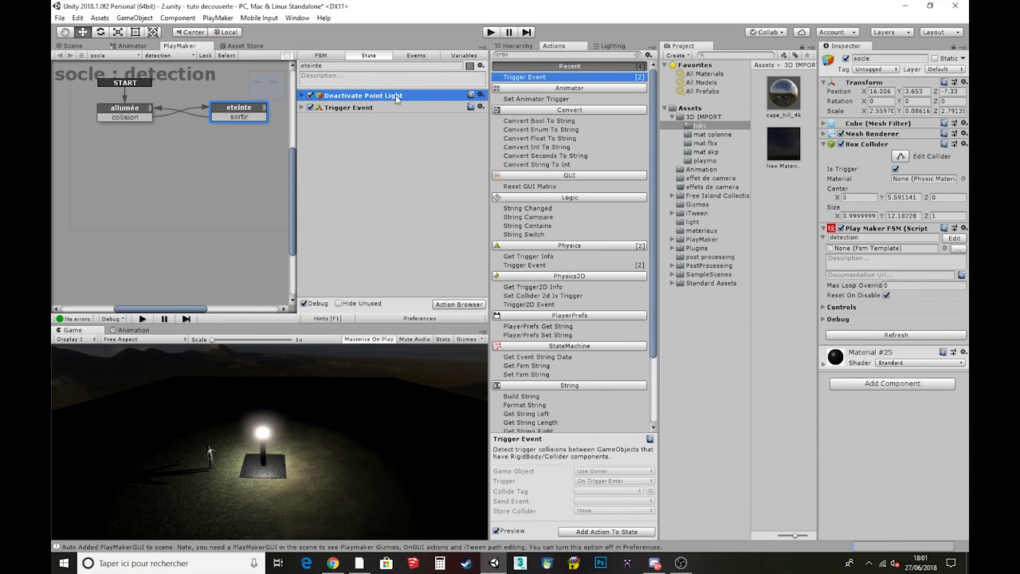
click(126, 112)
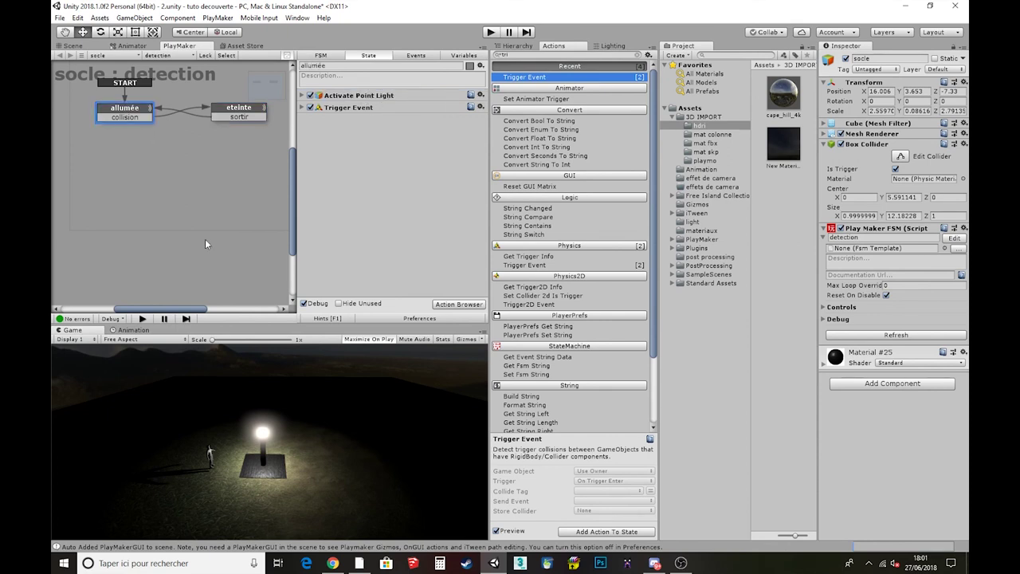